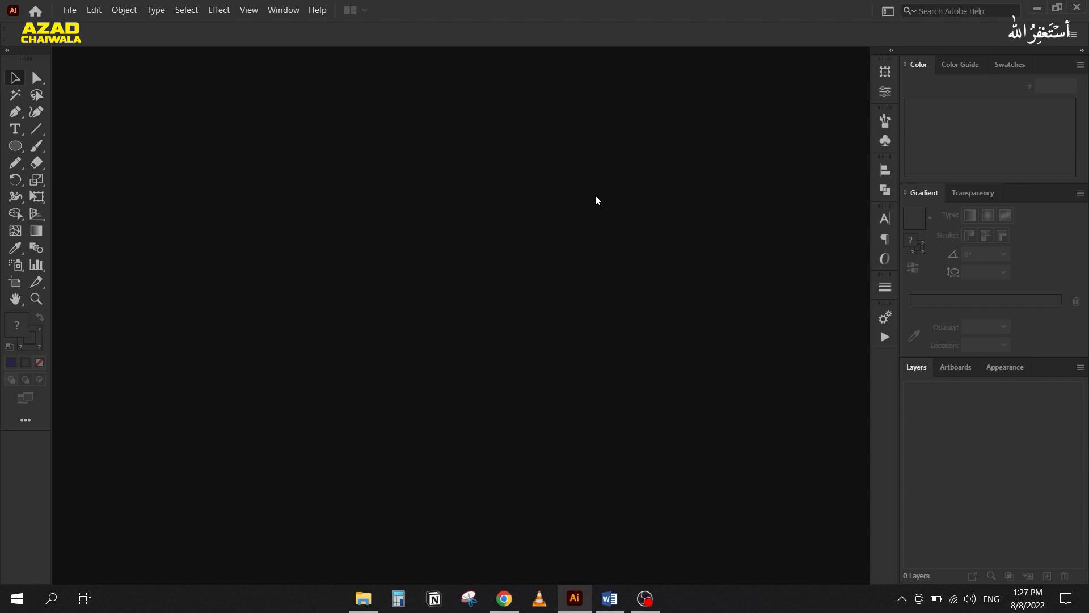
Step: Create a new document with the Web profile and the 1280 x 800 pixel size
left_click(70, 10)
left_click(91, 25)
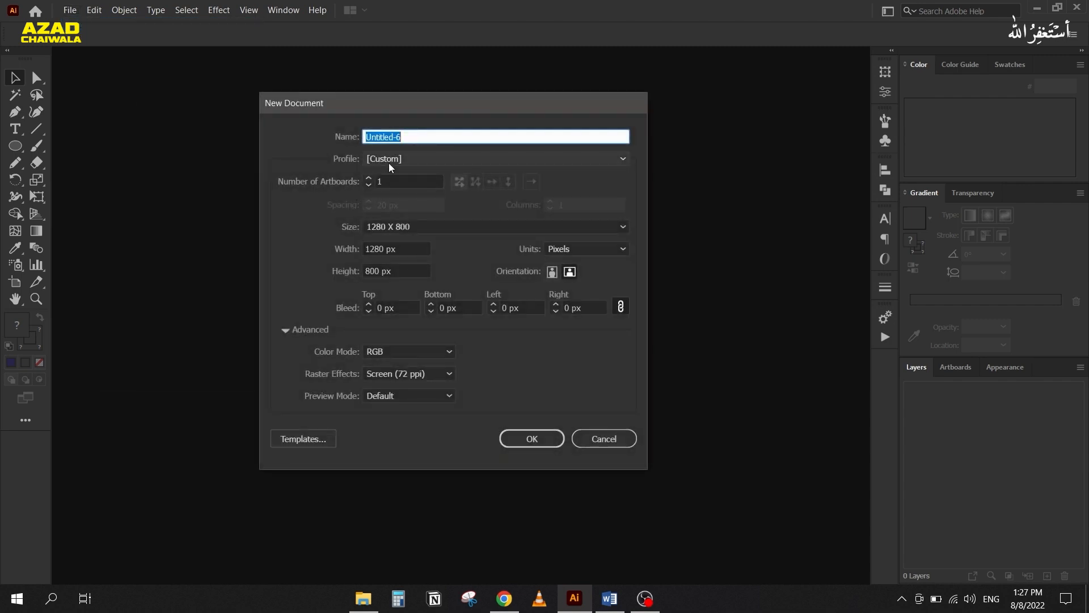
left_click(388, 162)
left_click(398, 207)
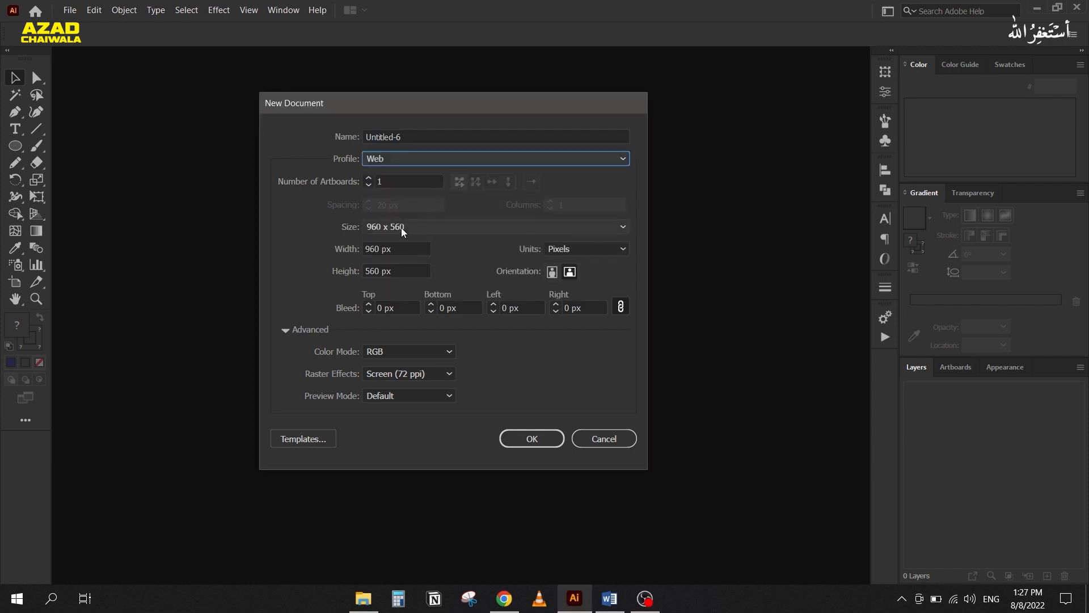
left_click(401, 227)
left_click(409, 325)
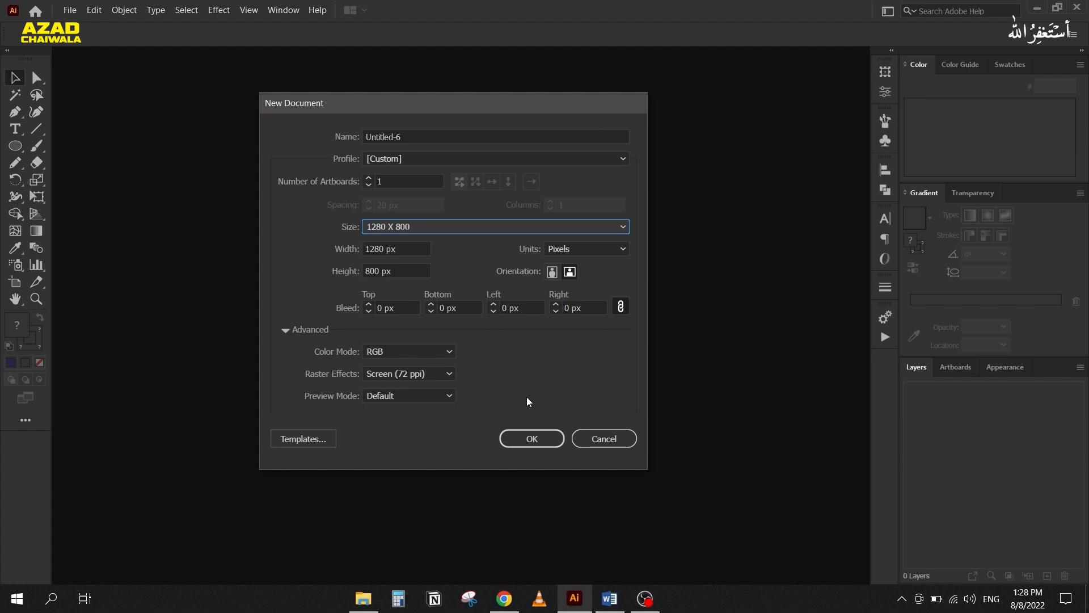
left_click(517, 437)
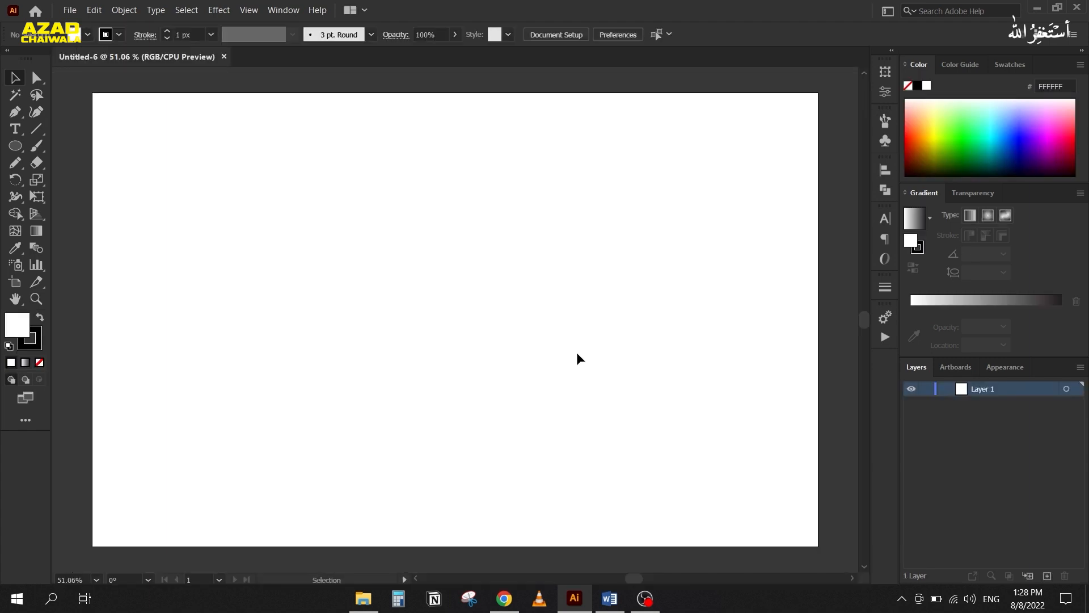
Step: Show the Pathfinder panel, dock it collapsed below Align, and expand it for use
left_click(886, 189)
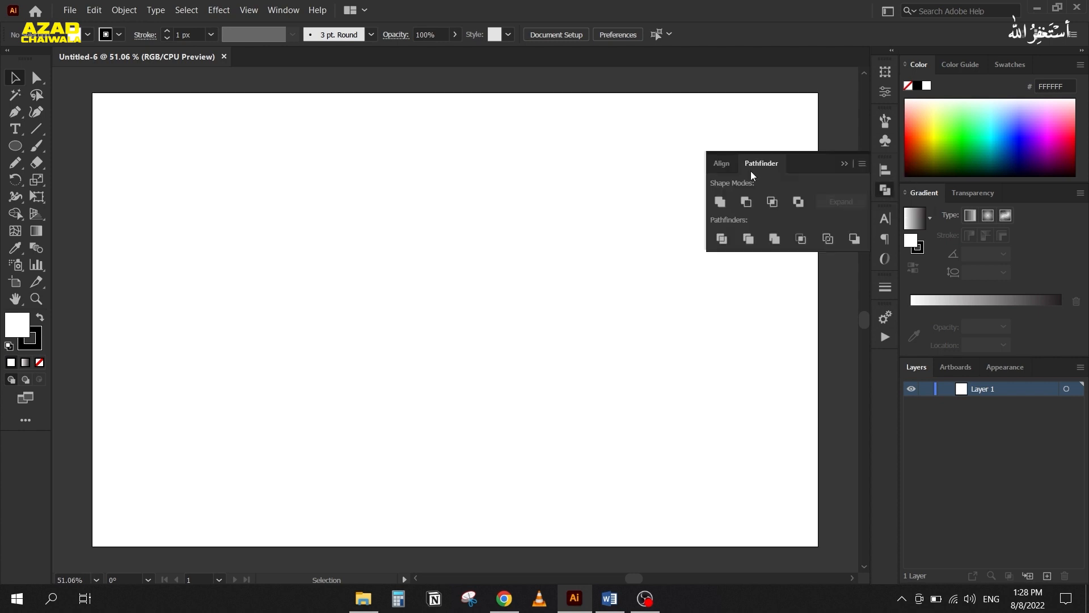
left_click_drag(886, 189, 629, 187)
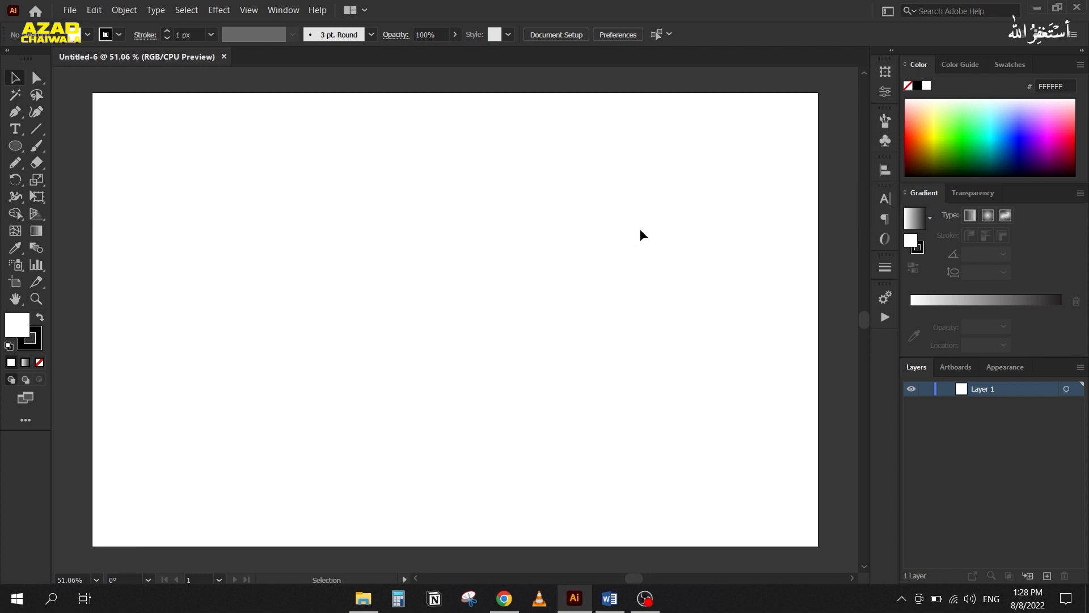
left_click(273, 11)
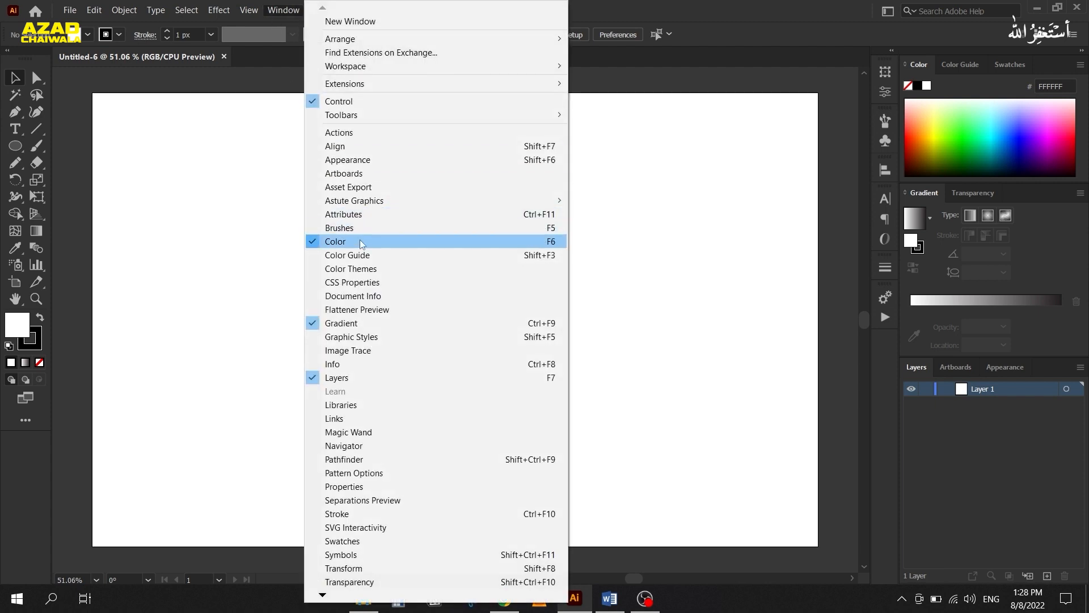
left_click(374, 458)
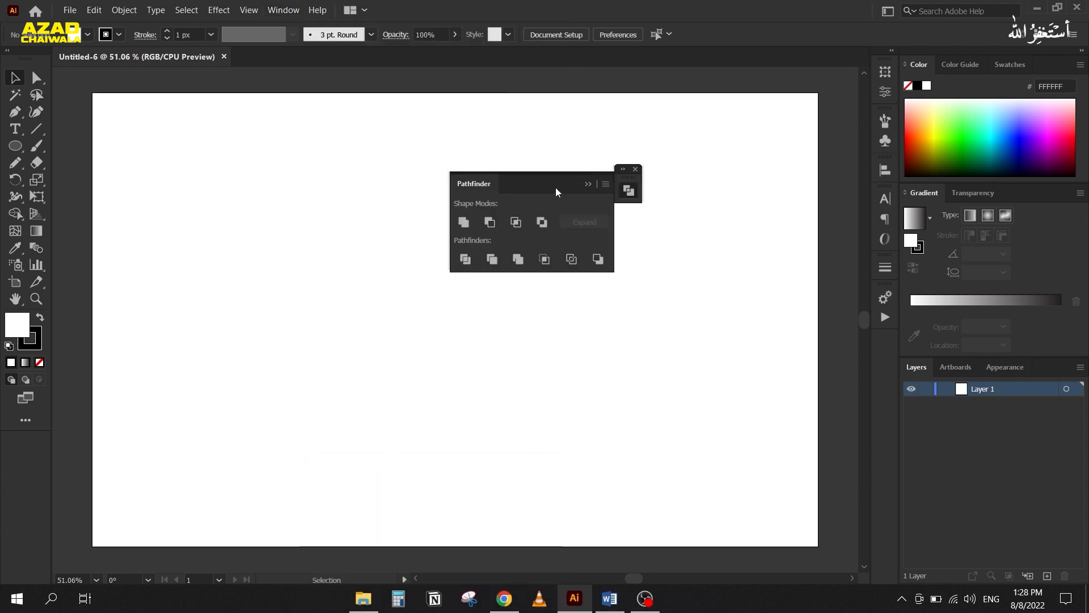
left_click(588, 183)
left_click_drag(623, 179, 879, 171)
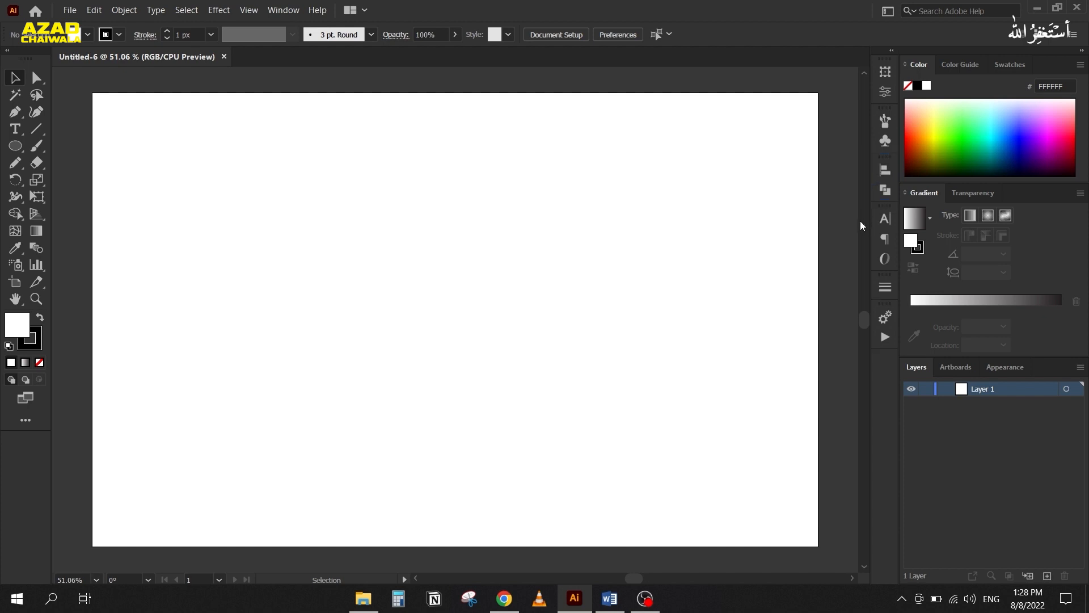
left_click(881, 188)
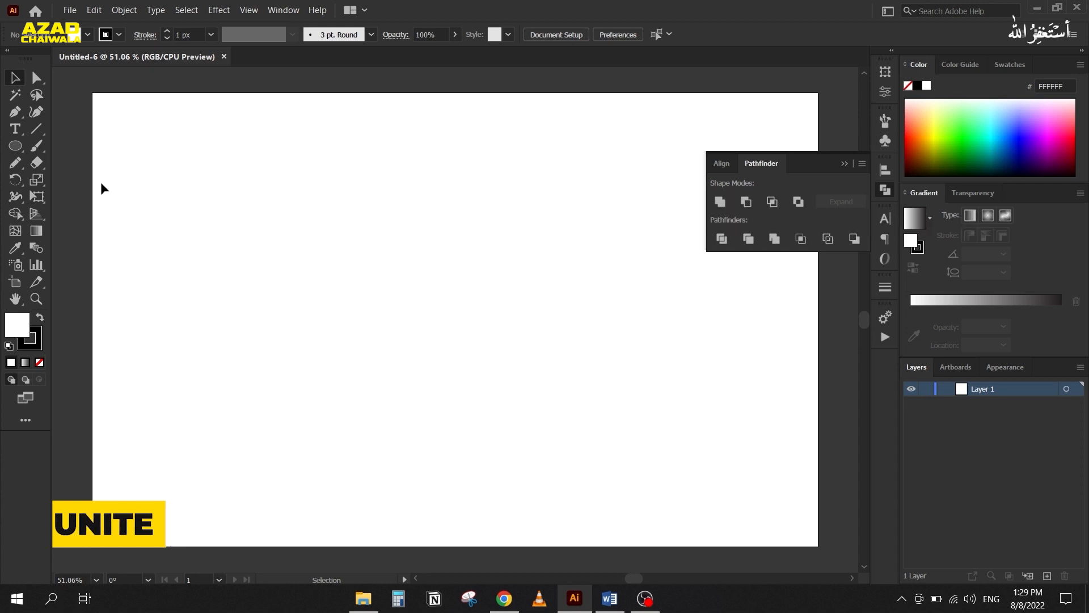
Step: Draw a large circle in the artboard's upper-left area with a black 000000 fill and no stroke
left_click(17, 152)
left_click_drag(163, 149, 349, 332)
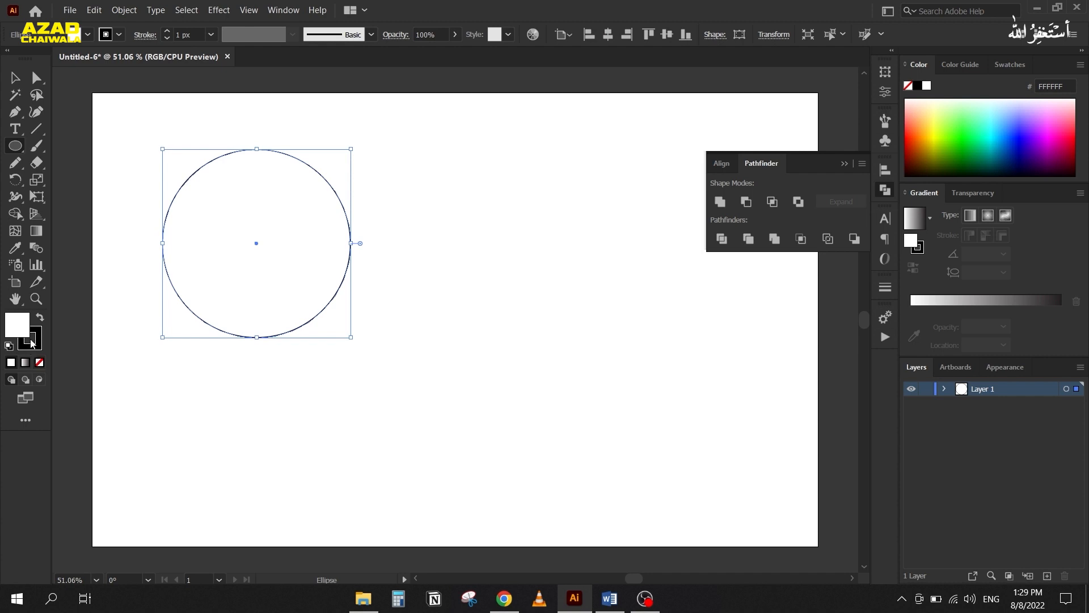
left_click(39, 321)
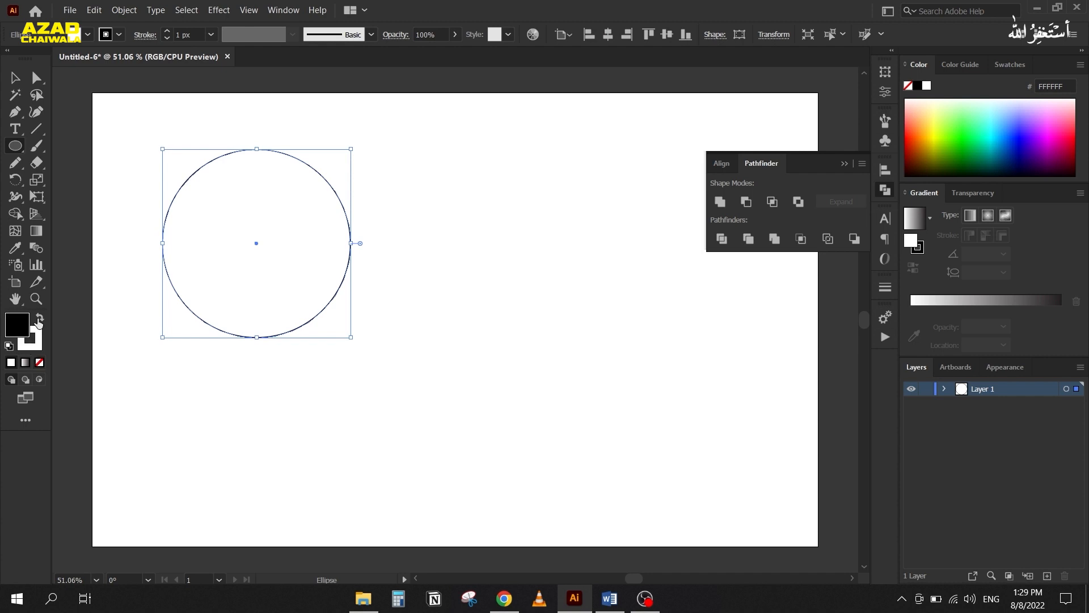
left_click(39, 362)
left_click(39, 317)
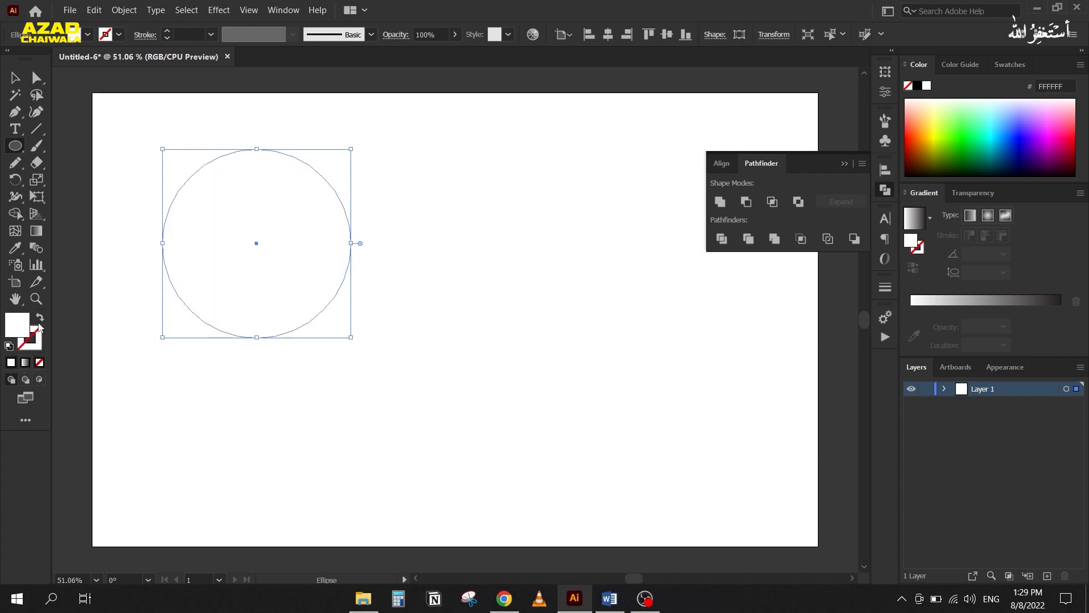
left_click(918, 88)
key("v")
left_click_drag(198, 241, 203, 268)
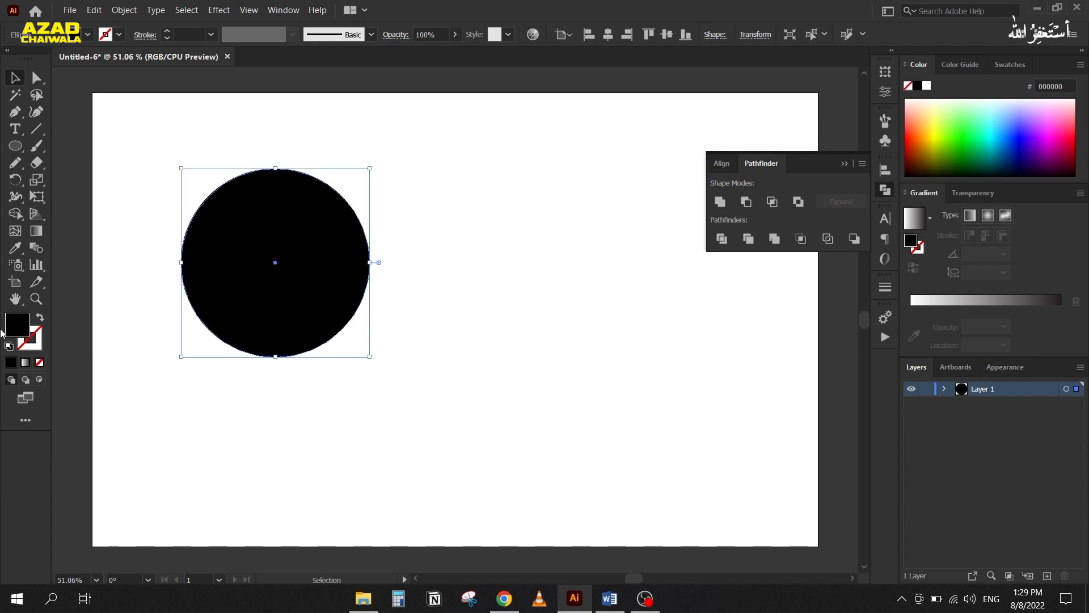
Step: Duplicate the circle diagonally down-right so the two overlap, and combine both with Unite
left_click_drag(245, 283, 321, 351)
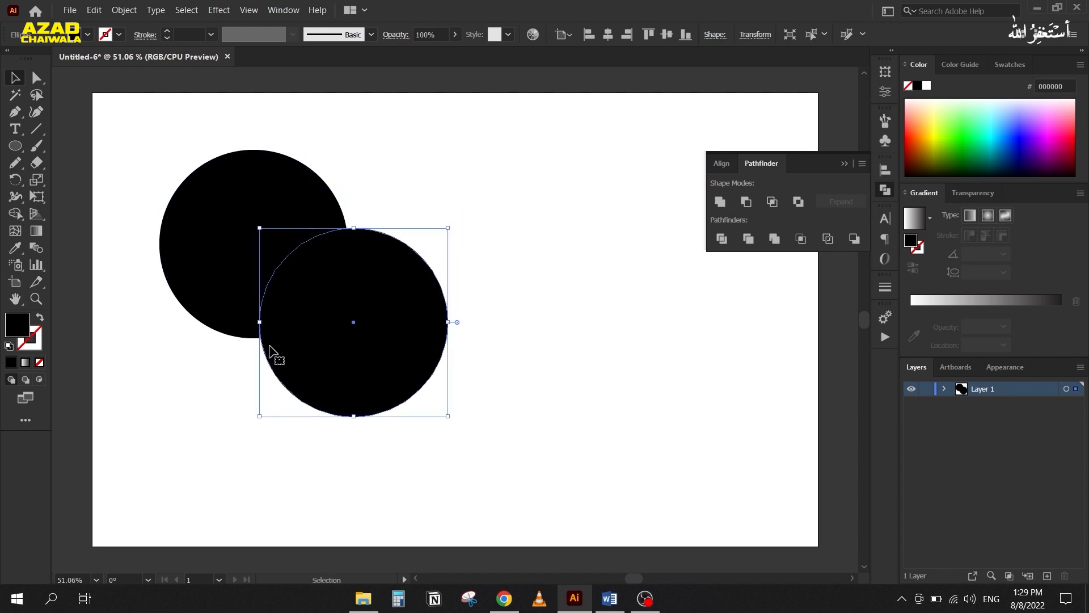
left_click_drag(194, 123, 452, 400)
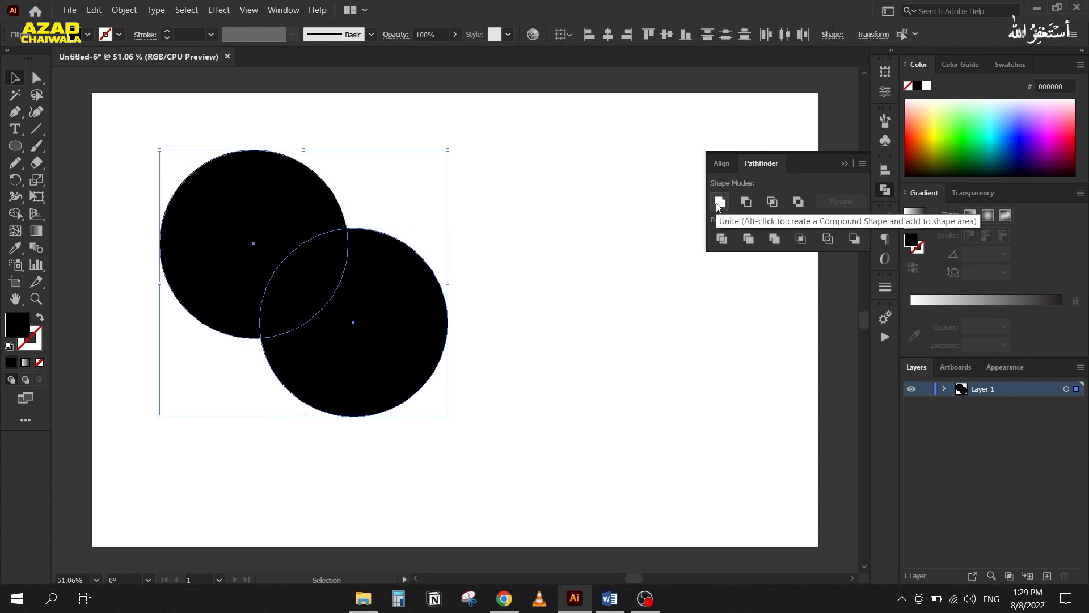
left_click(944, 389)
left_click_drag(914, 356, 914, 294)
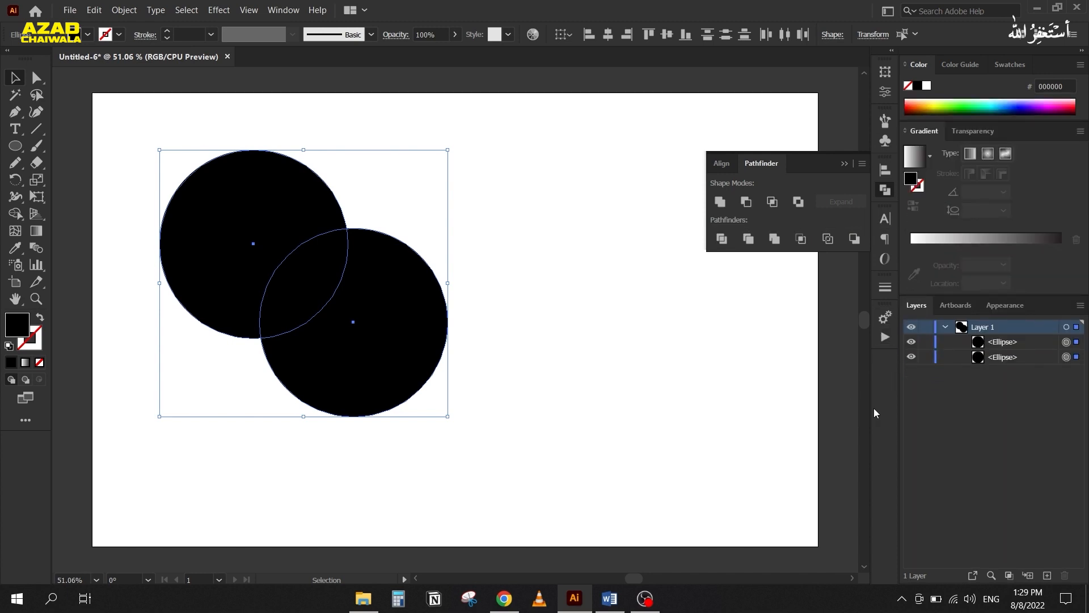
left_click(719, 202)
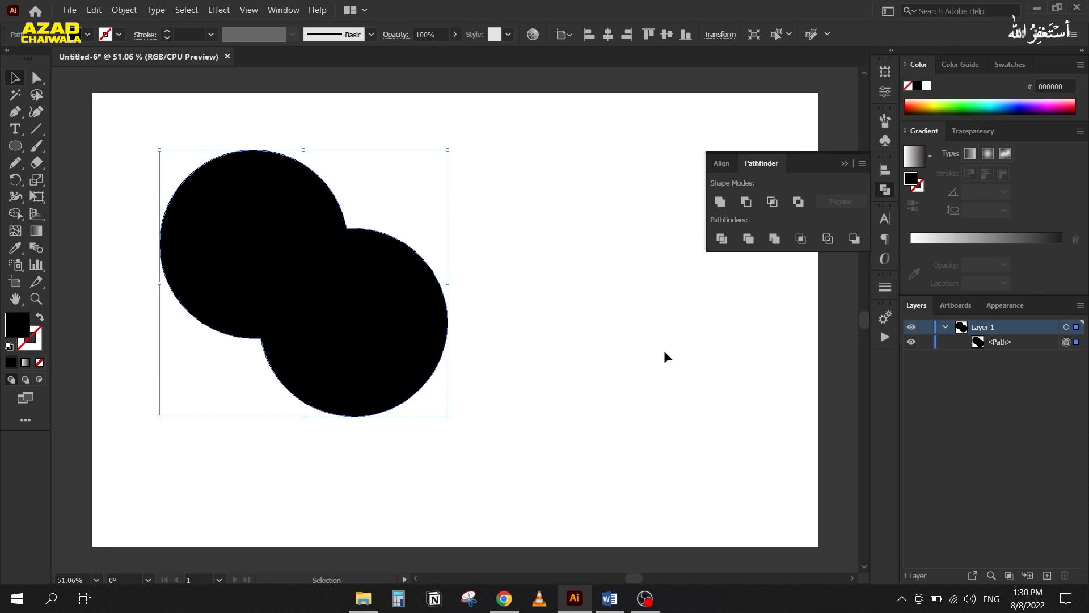
Step: Undo the Unite operation and move the front circle rightward, completely clear of the original circle
key("ctrl+z")
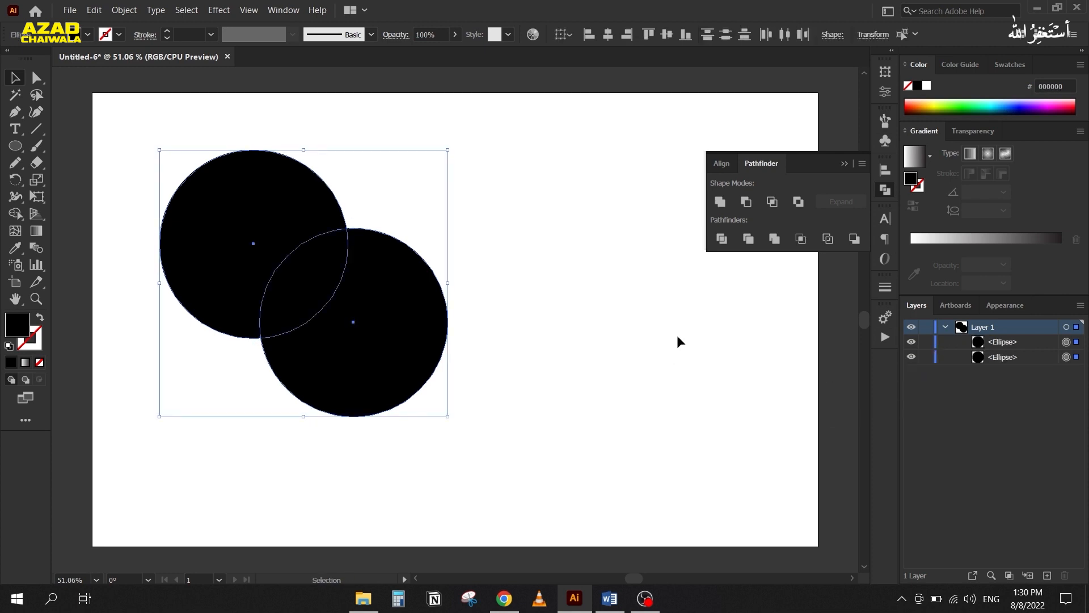
left_click(572, 314)
left_click_drag(406, 320, 422, 323)
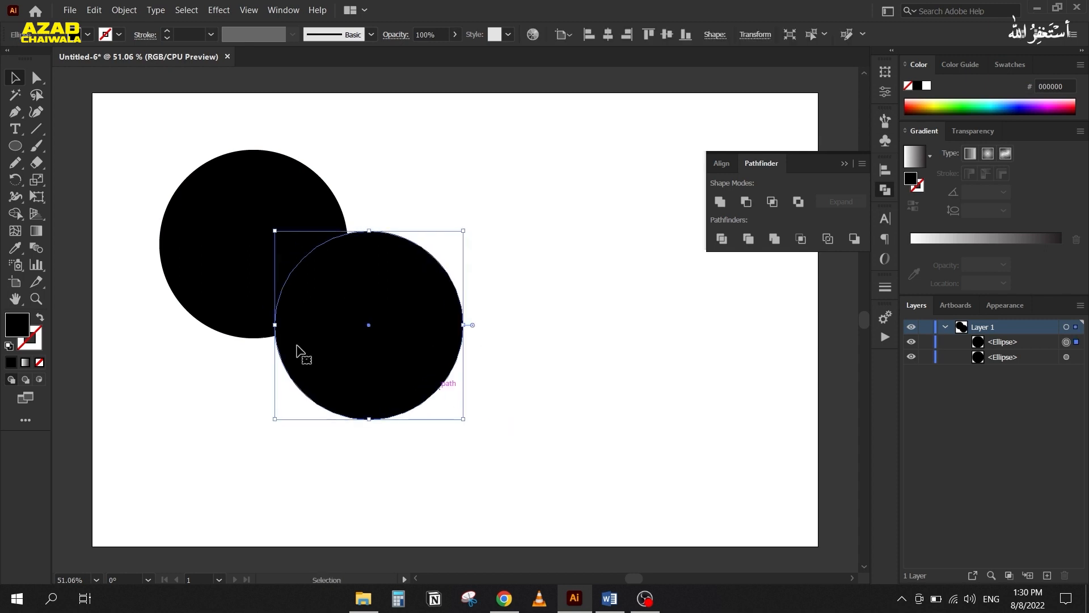
left_click_drag(321, 340, 373, 341)
left_click_drag(341, 285, 413, 285)
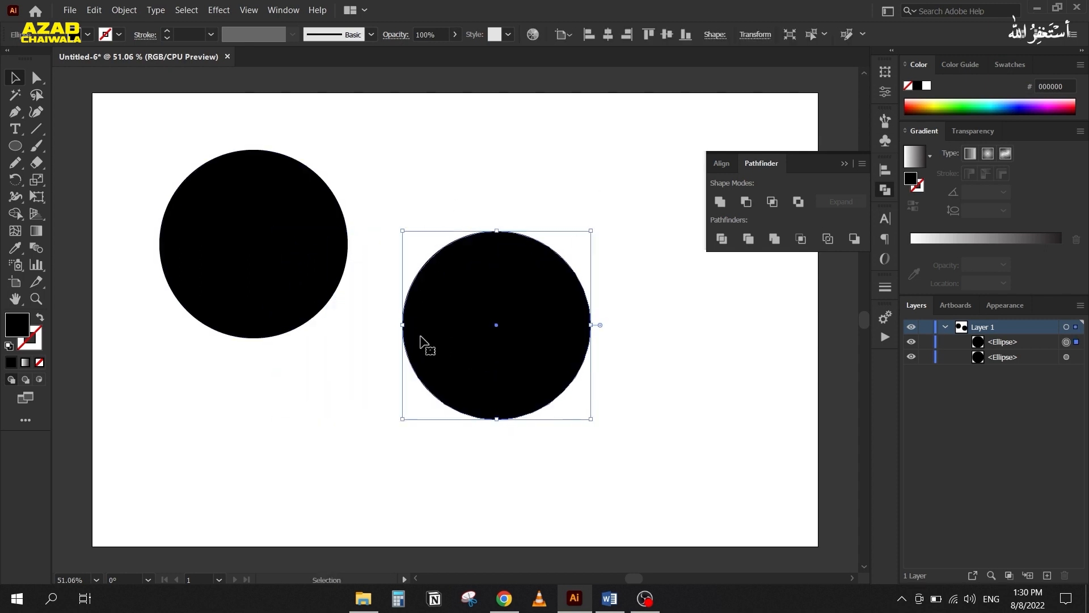
Step: Fill the separated right circle with blue 2E00FF and delete it from the artboard
left_click(1026, 102)
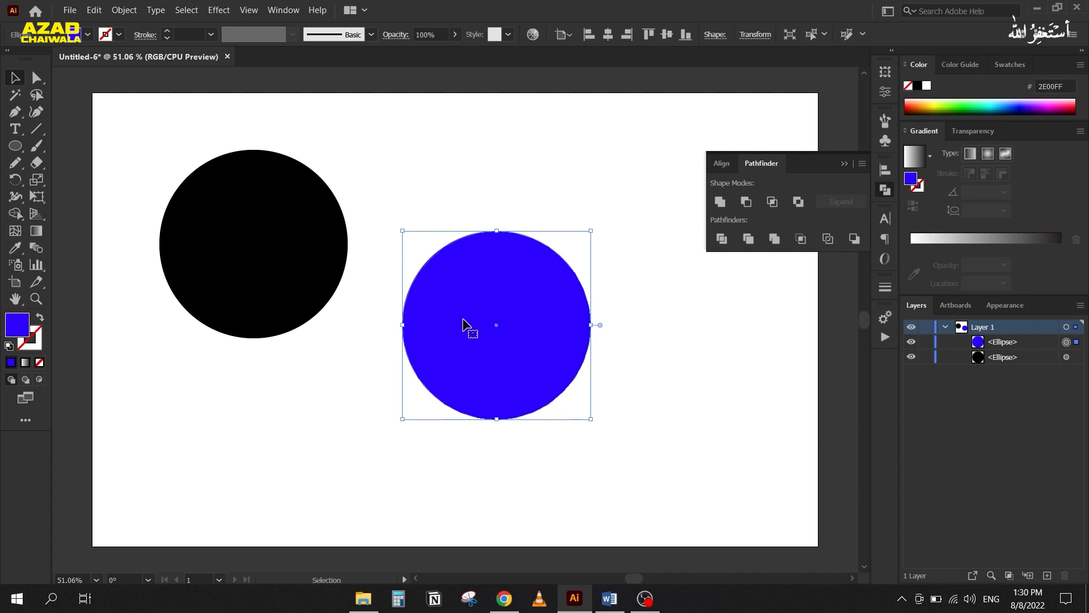
left_click_drag(467, 310, 421, 311)
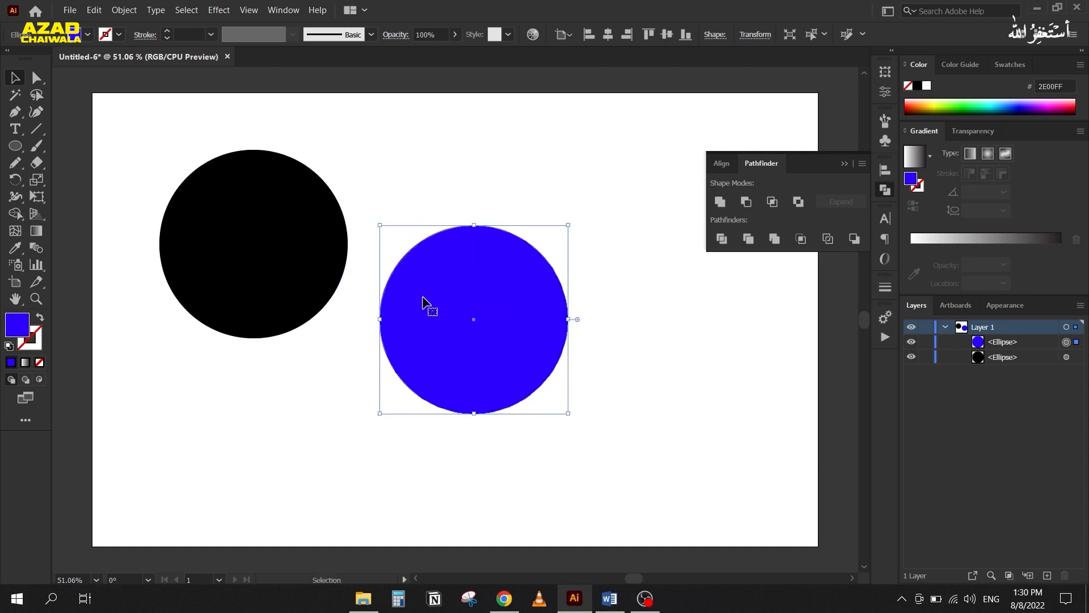
key("Delete")
Step: Reposition the black circle in the artboard's upper-left area, keeping the contents of Layer 1 listed
left_click_drag(263, 304, 232, 293)
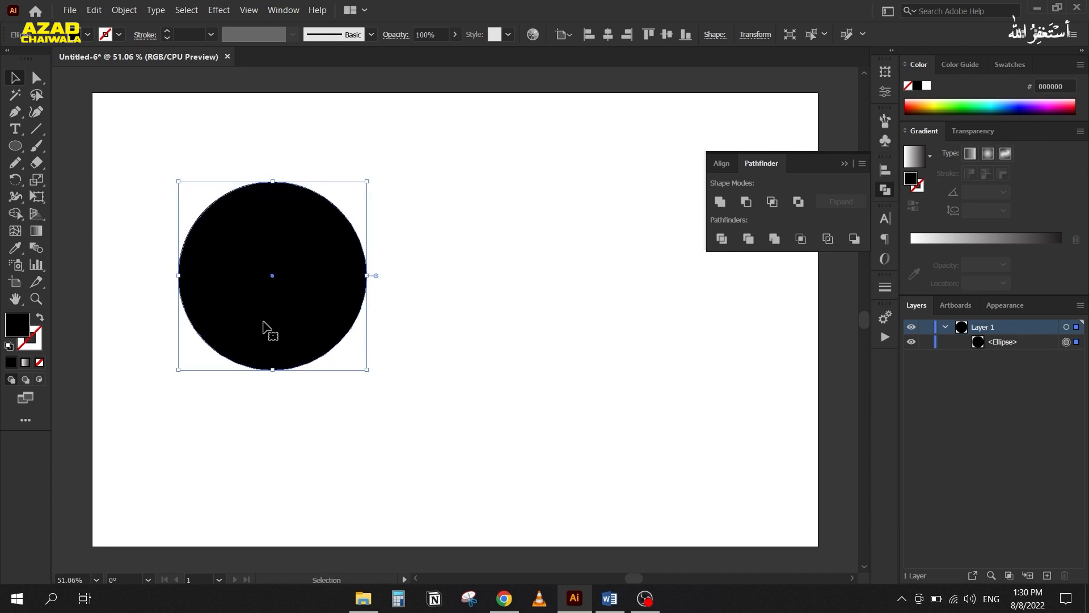
left_click(945, 328)
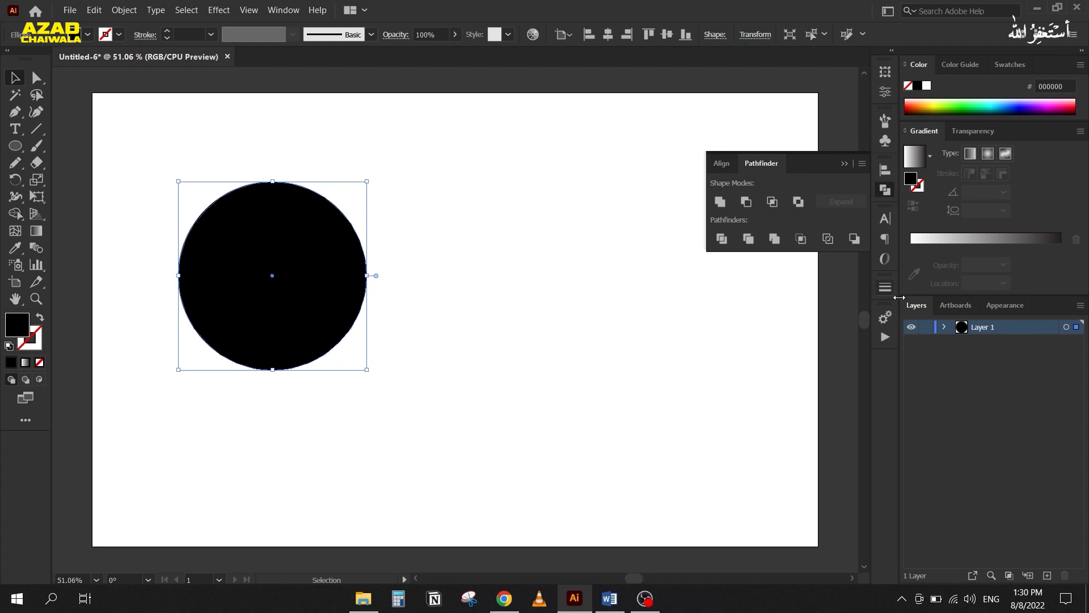
left_click(945, 327)
left_click_drag(236, 253, 226, 236)
Step: Draw a dark blue rectangle slightly larger than the circle, overlapping the circle's lower-right portion
left_click(16, 147)
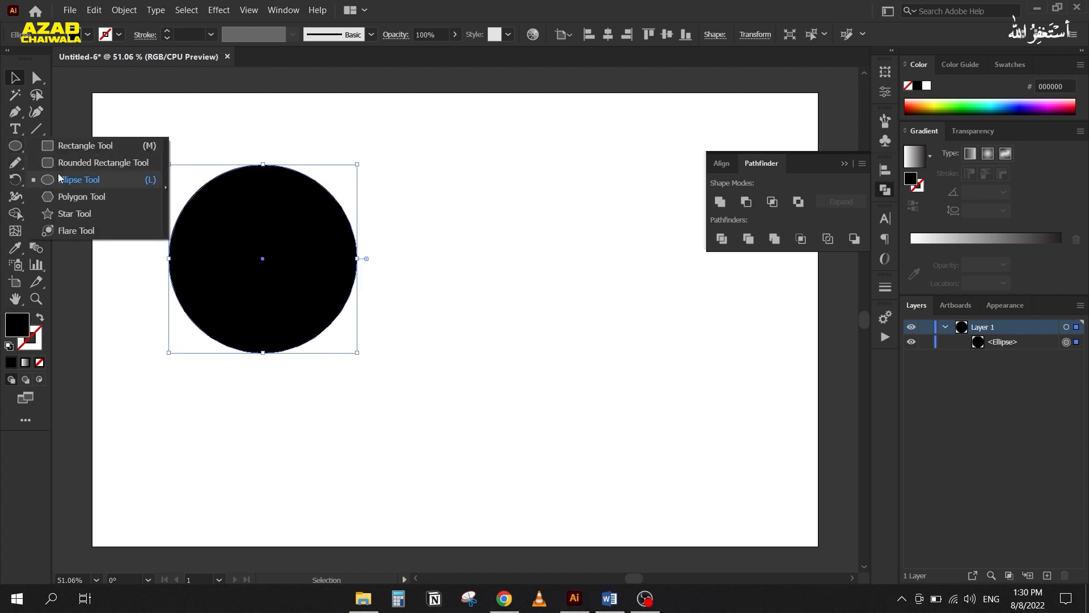
left_click(63, 147)
left_click_drag(480, 201, 285, 407)
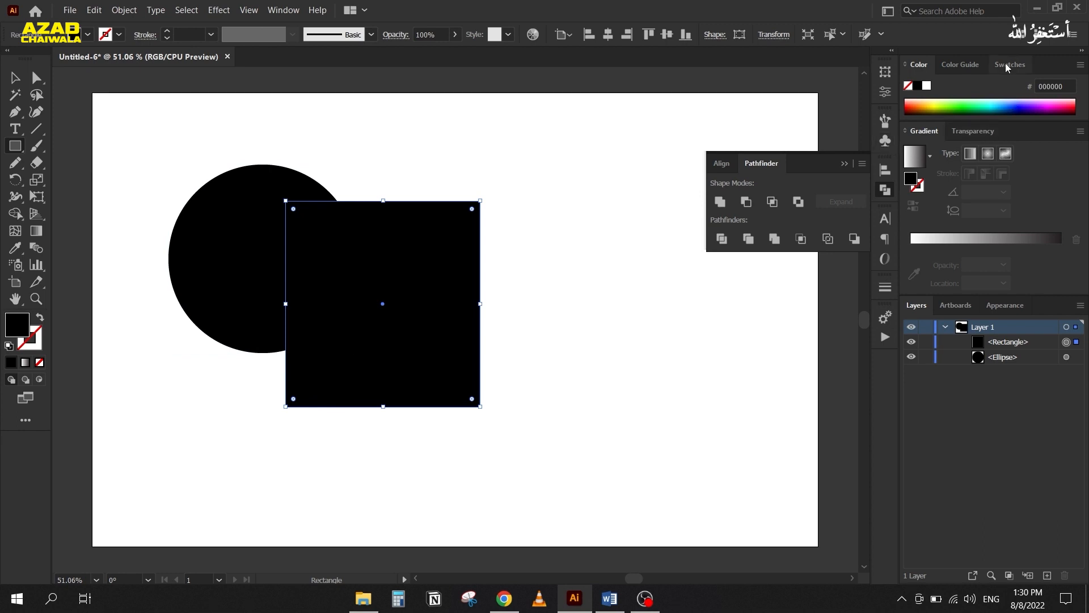
left_click(1024, 106)
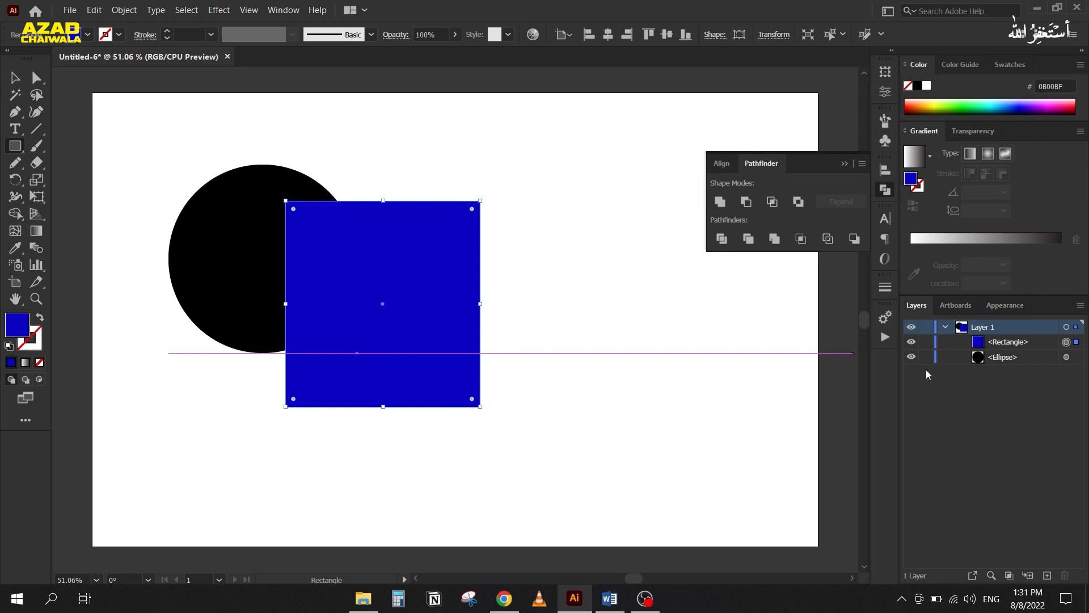
left_click(15, 77)
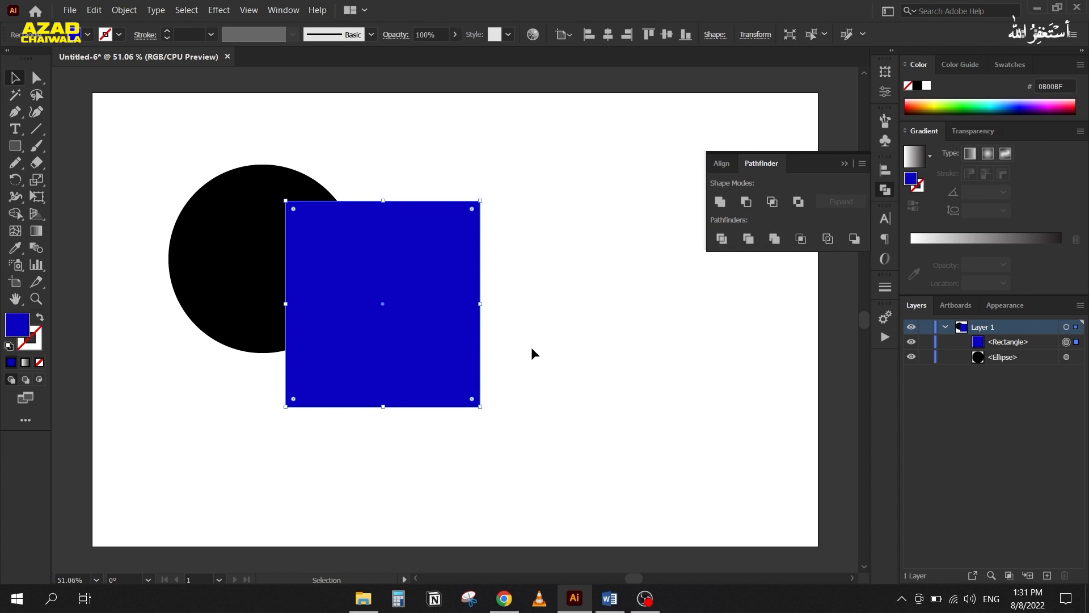
left_click_drag(432, 323, 328, 344)
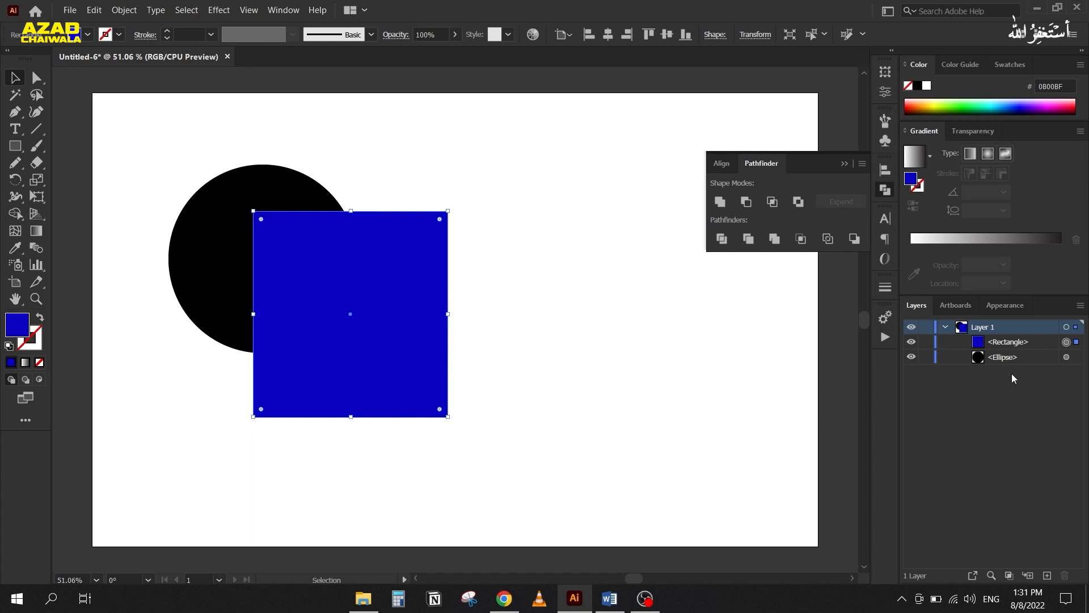
Step: Examine which shape lies in front by alternately selecting the ellipse and the rectangle in Layer 1
left_click(1067, 356)
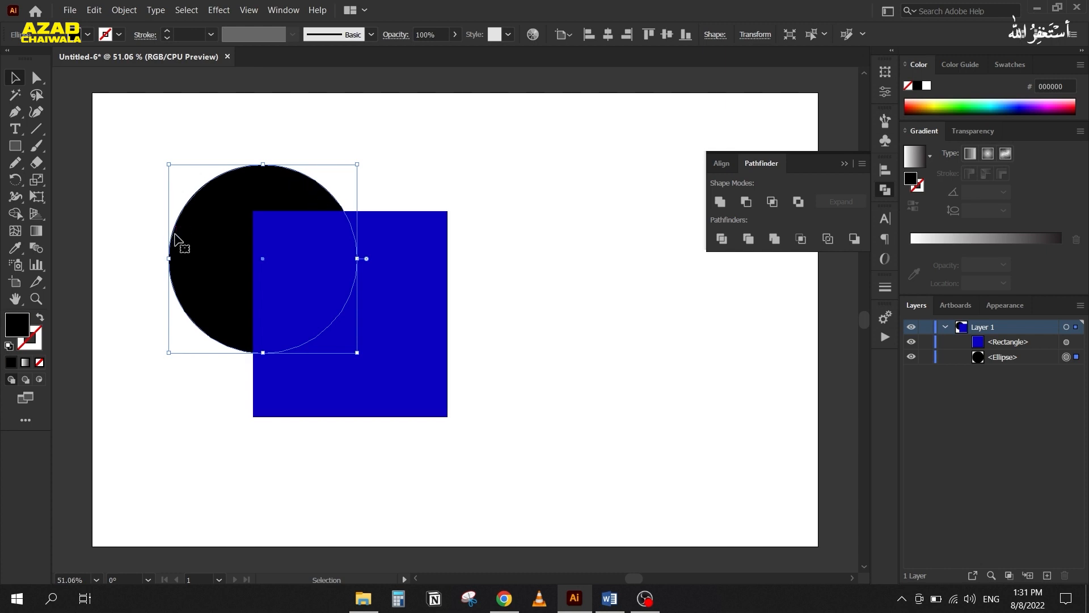
left_click(423, 238)
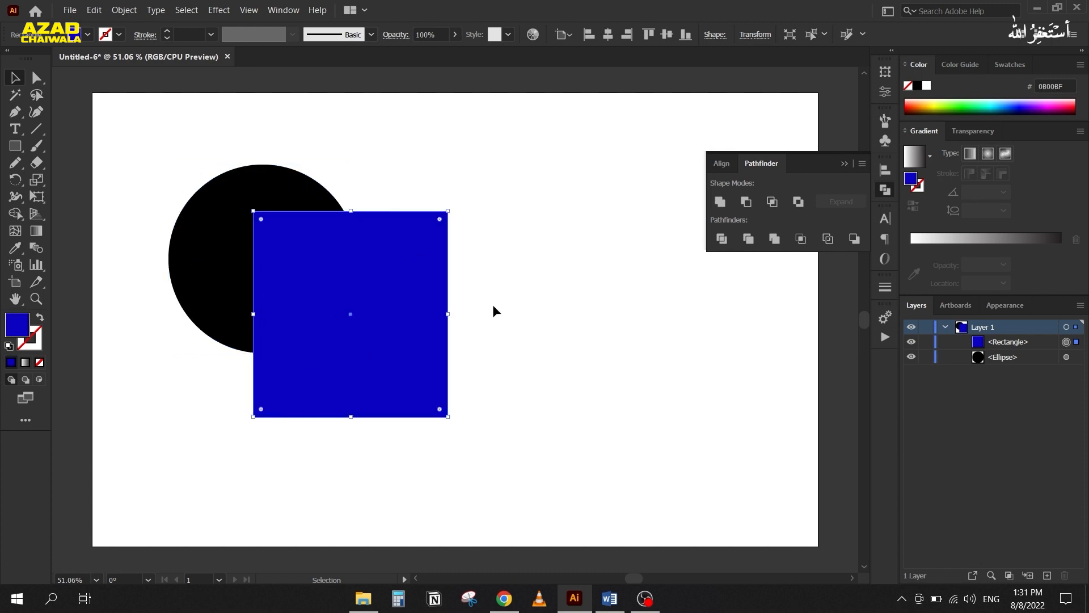
left_click(1076, 358)
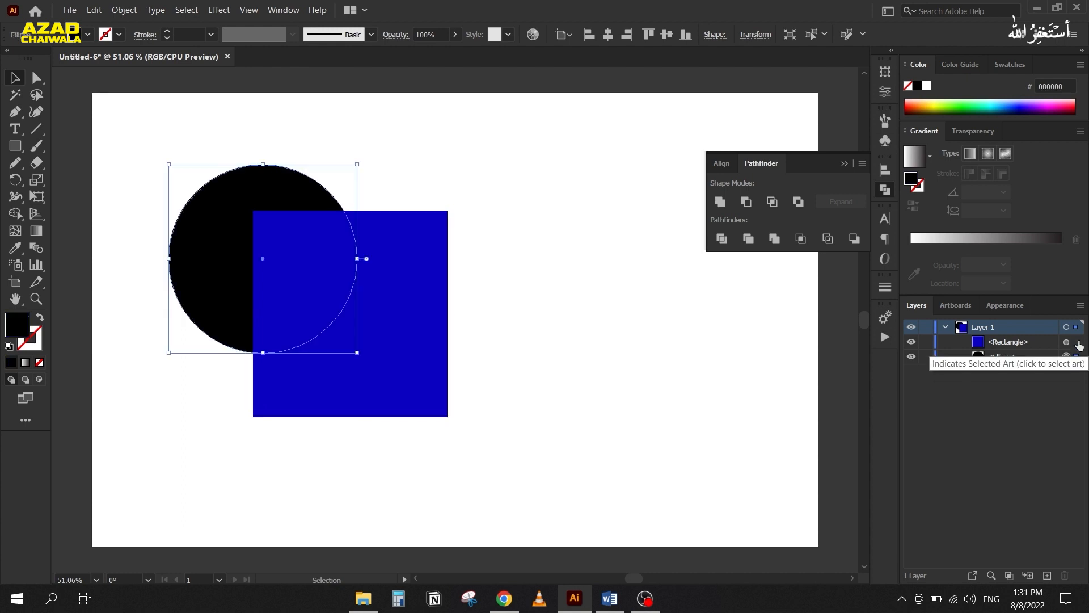
left_click(1077, 343)
left_click(1074, 359)
left_click(1069, 343)
left_click(1069, 357)
left_click(1069, 343)
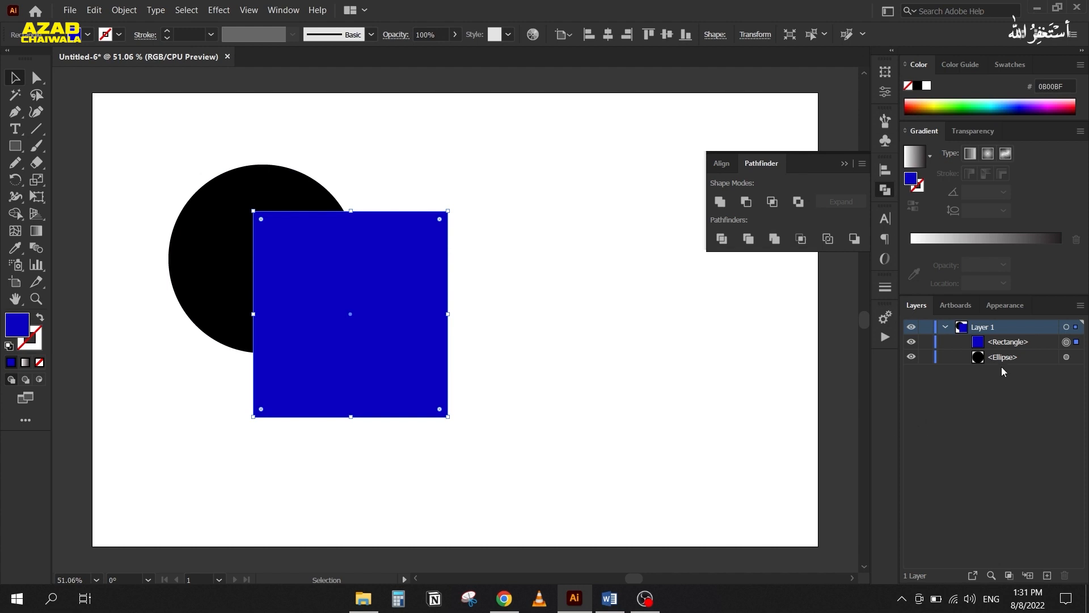
Step: Move the black ellipse above the blue rectangle in Layer 1's stacking order
left_click_drag(995, 360, 992, 335)
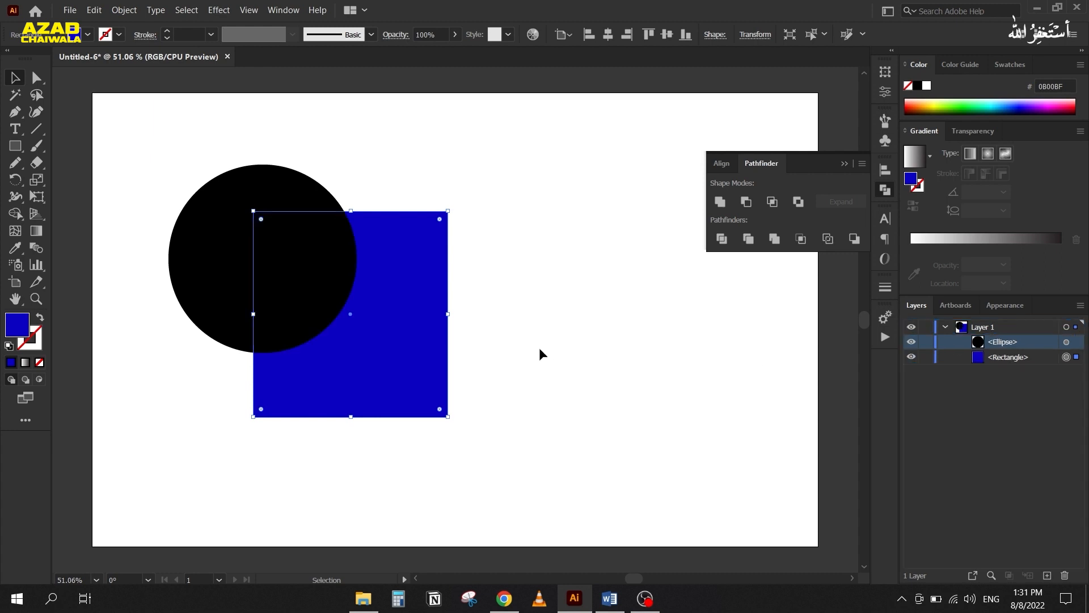
Step: Move the blue rectangle above the black ellipse in Layer 1's stacking order and look over its Arrange options
left_click(999, 359)
left_click_drag(998, 359, 994, 338)
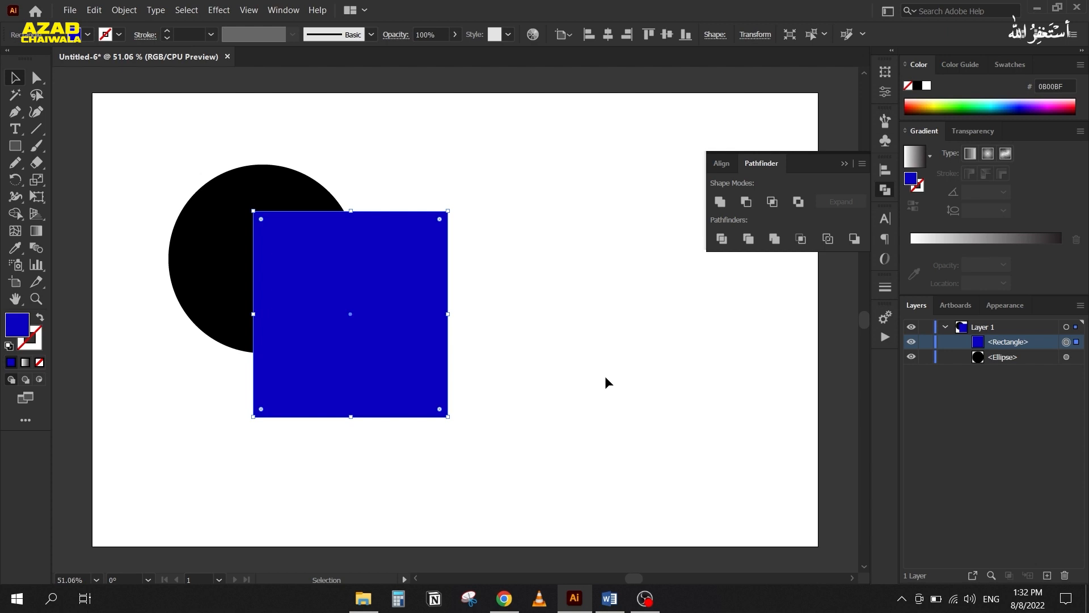
right_click(407, 289)
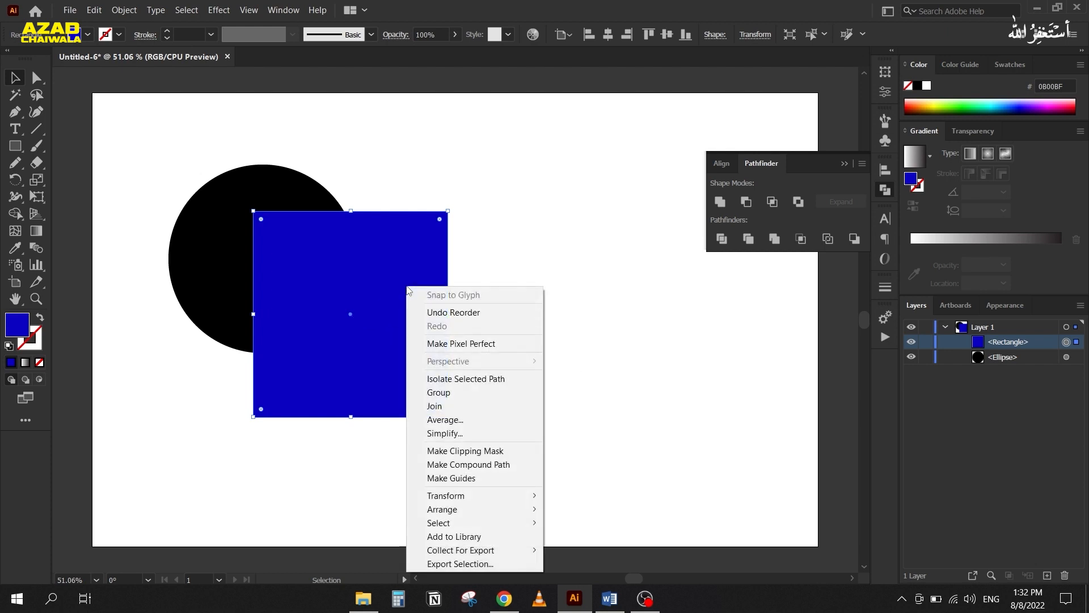
mouse_move(489, 509)
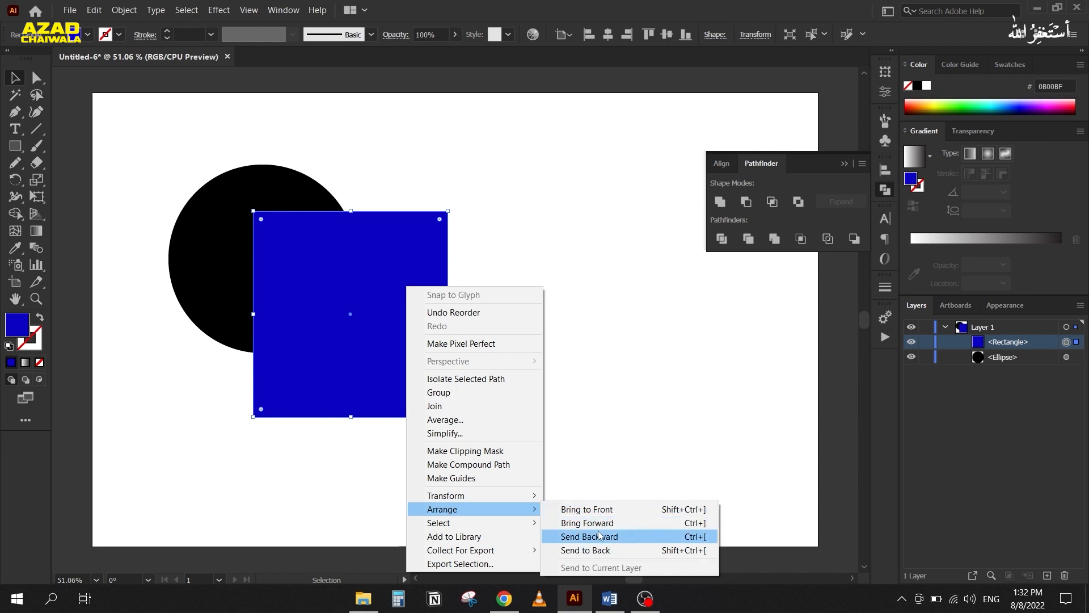
left_click(457, 231)
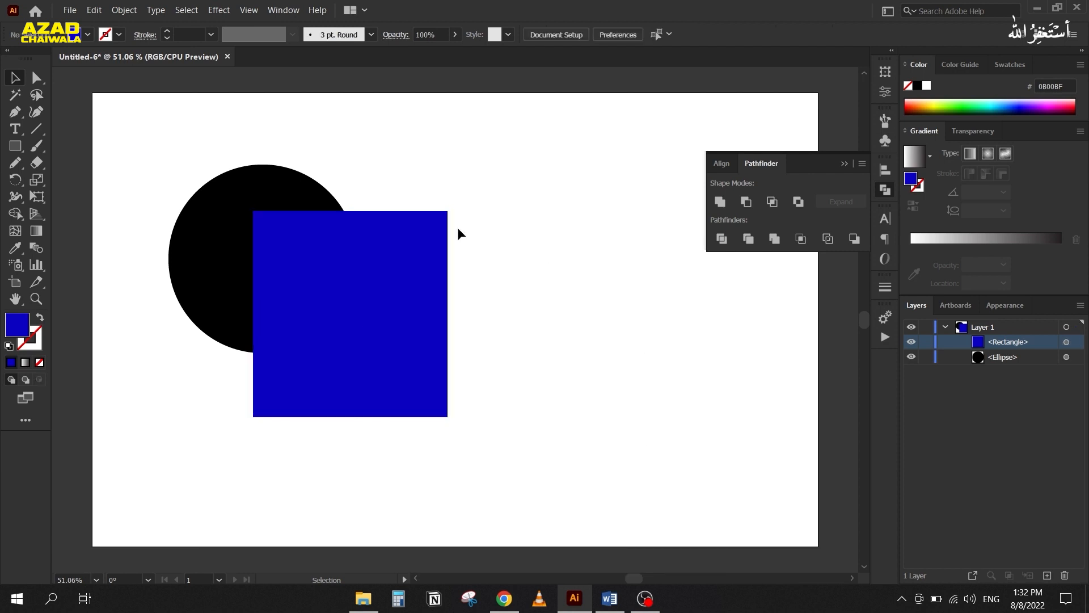
Step: Draw a five-pointed star about 420 × 402 px over the circle and rectangle, fill it green (00D408), and nudge it slightly
left_click(14, 146)
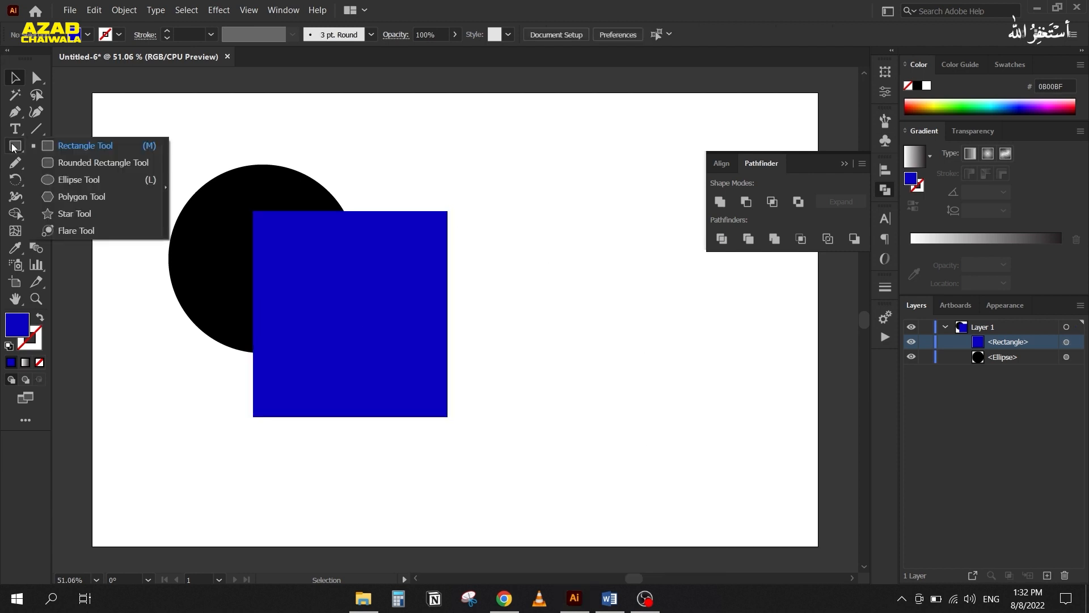
left_click(79, 213)
left_click_drag(308, 307, 399, 398)
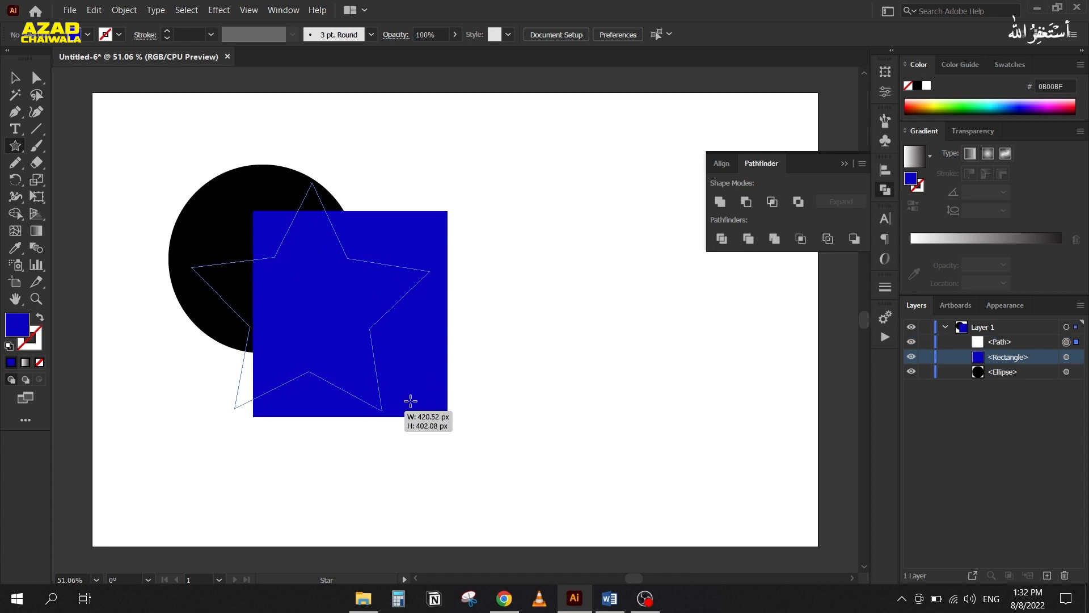
left_click(963, 101)
key("v")
left_click_drag(281, 299, 287, 302)
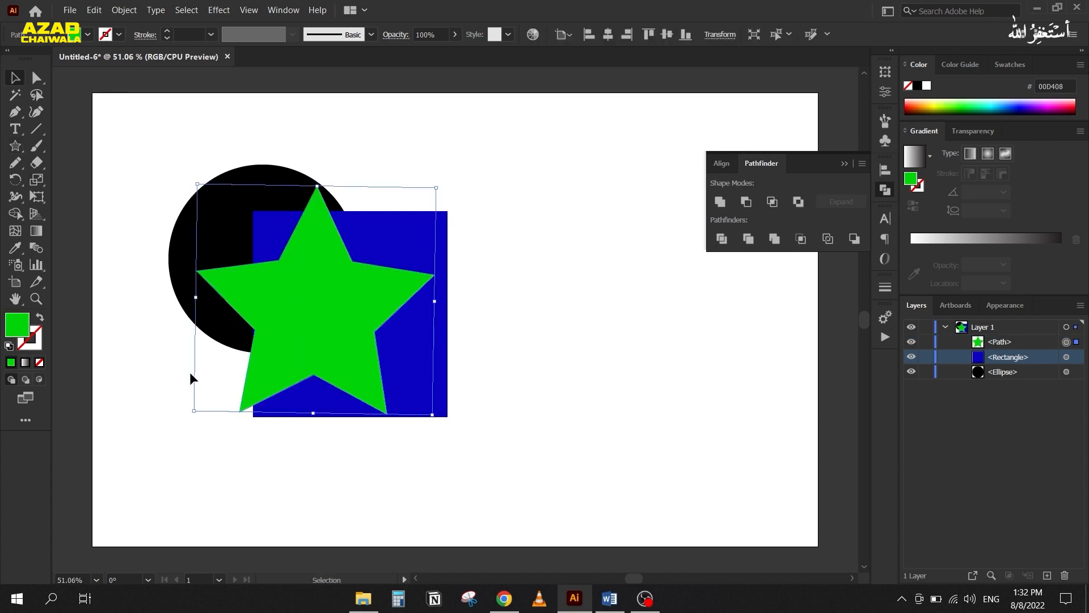
Step: Try bringing the black circle forward one level with Bring Forward, and undo the reordering
left_click(1066, 372)
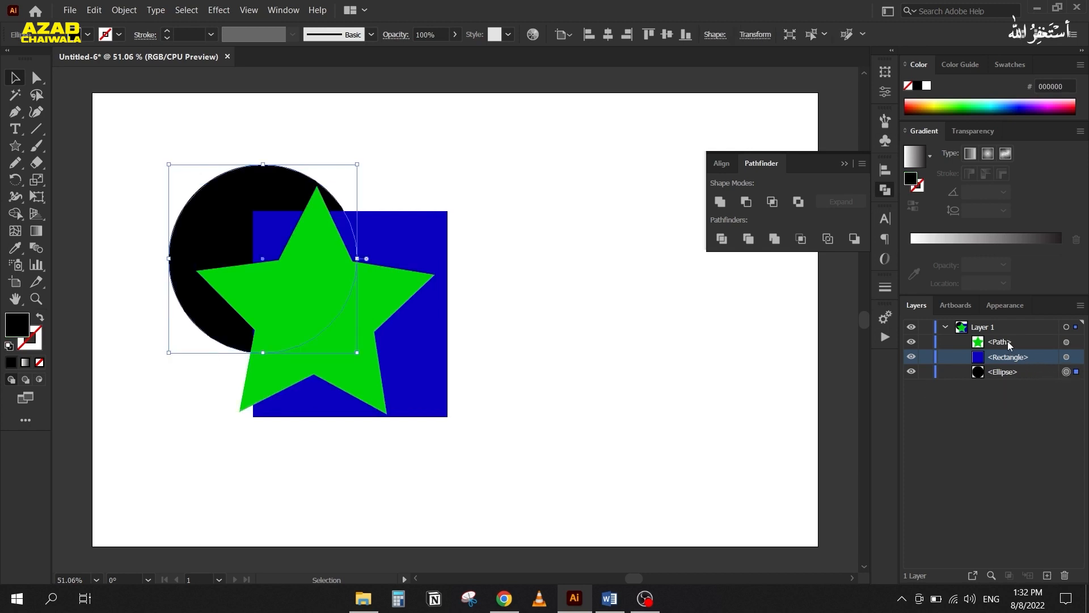
right_click(182, 220)
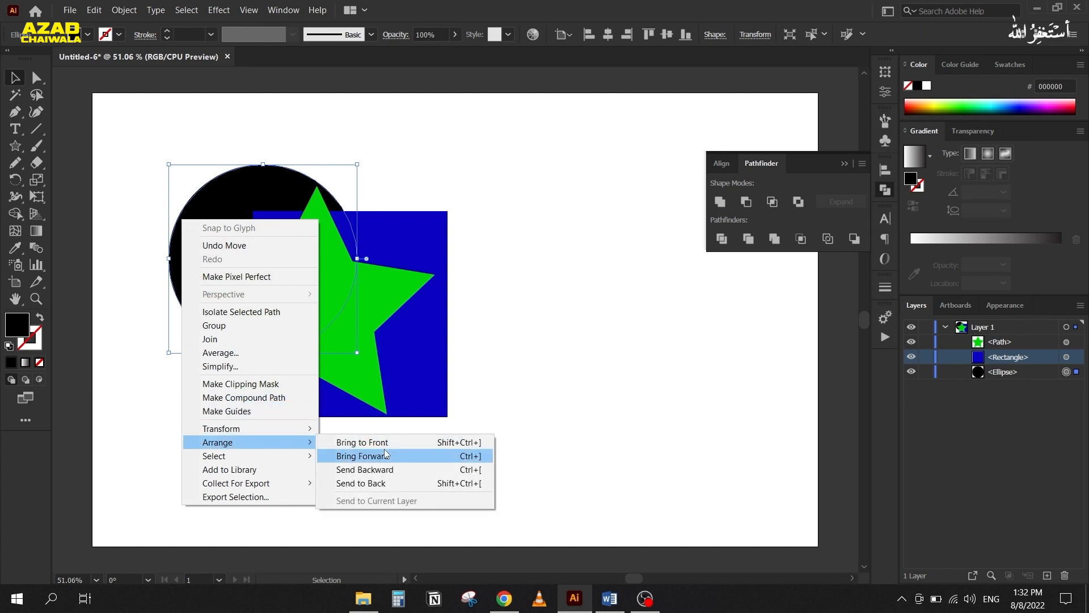
left_click(386, 452)
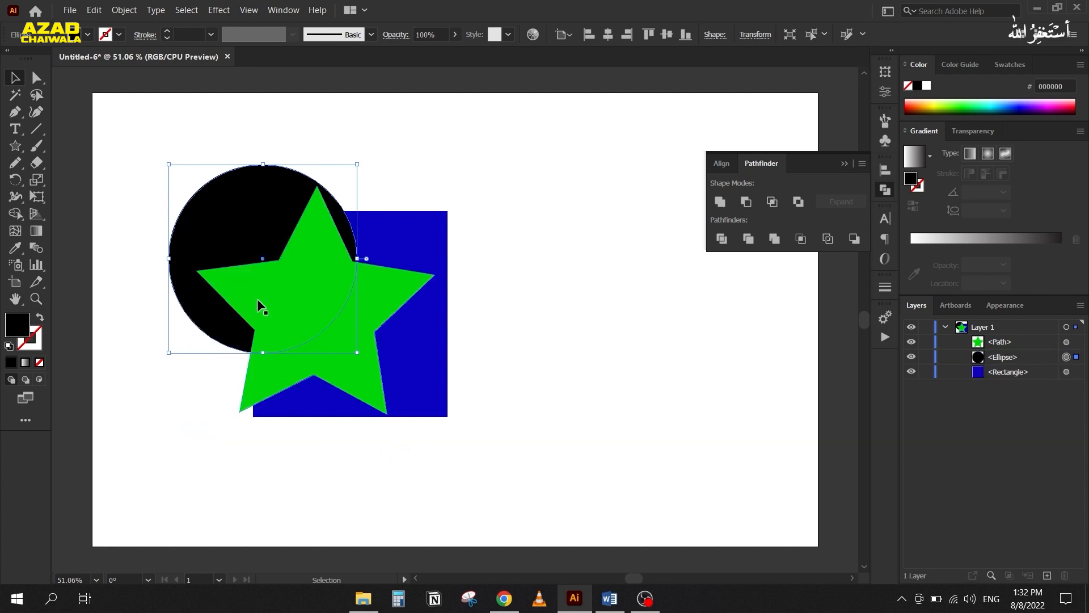
key("ctrl+z")
Step: Bring the black circle to the front of all shapes with Bring to Front
right_click(195, 210)
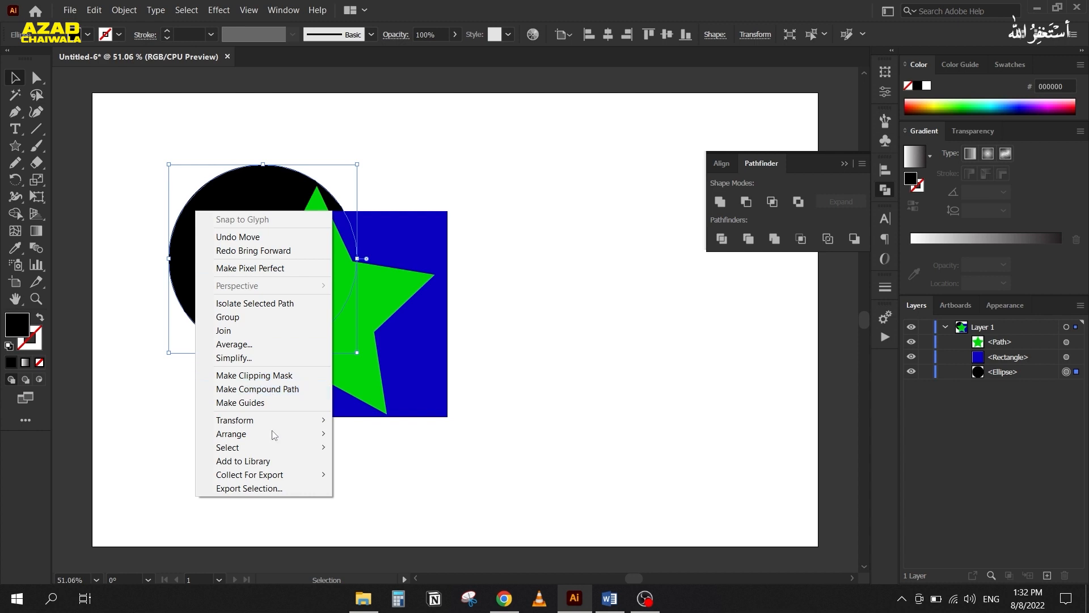
mouse_move(270, 434)
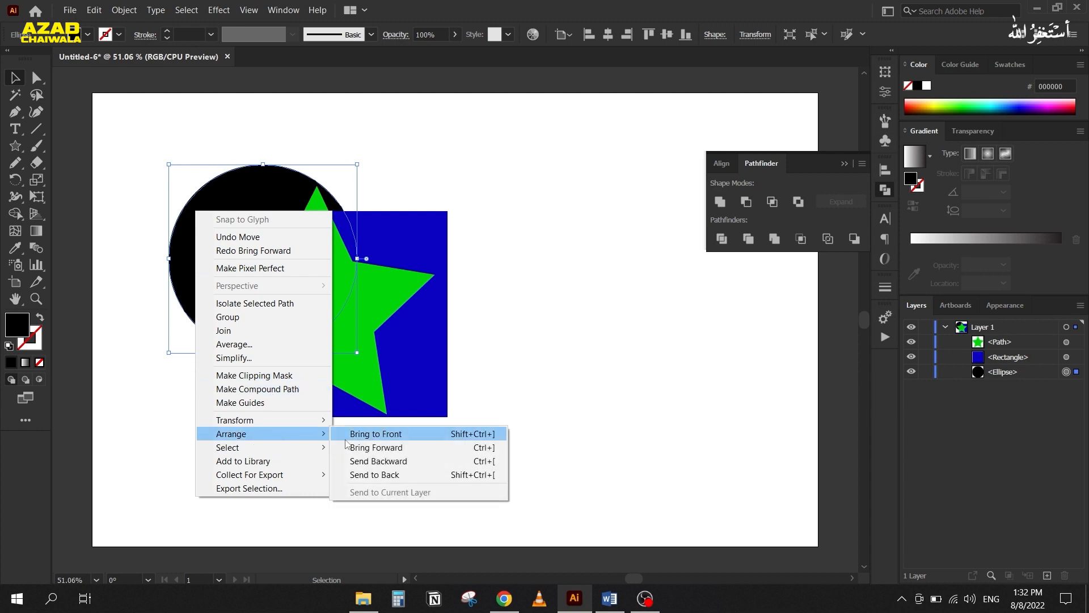
left_click(424, 437)
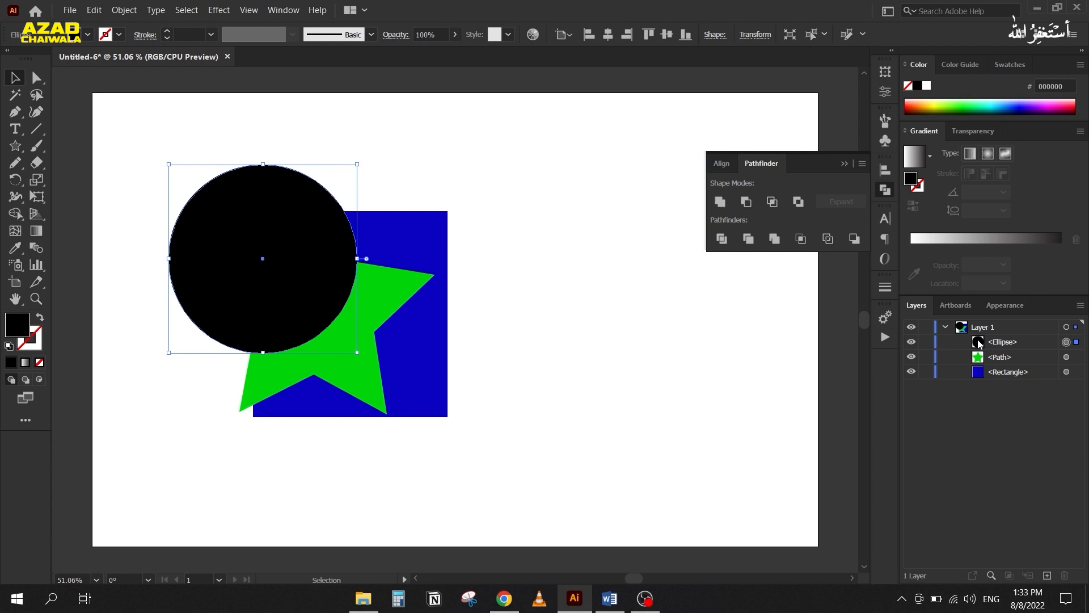
Step: Bring the blue rectangle forward one level at a time, past the green star and past the black circle
left_click(419, 388)
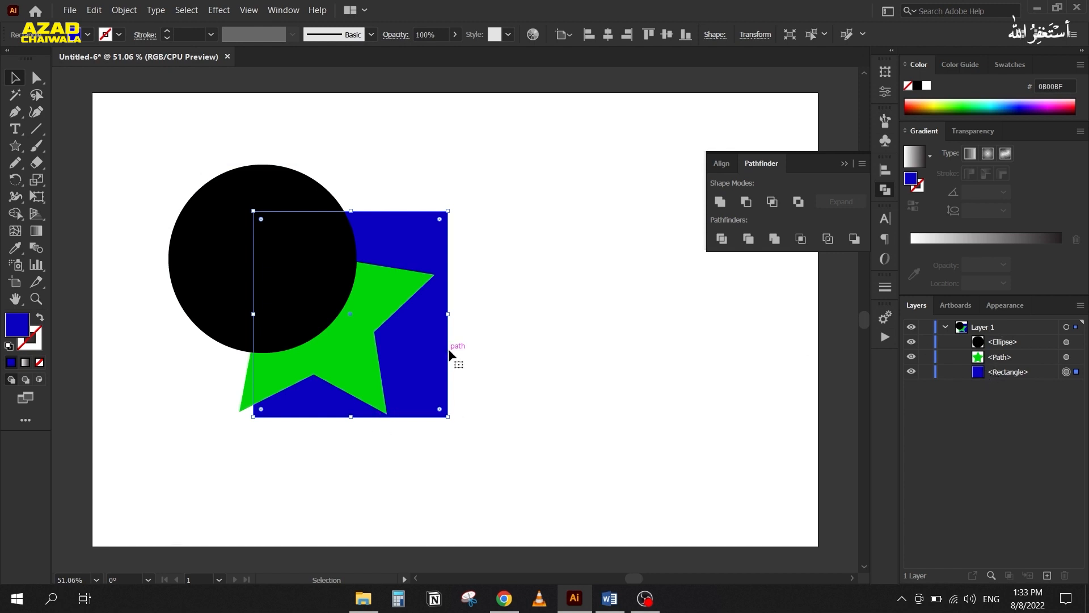
right_click(411, 348)
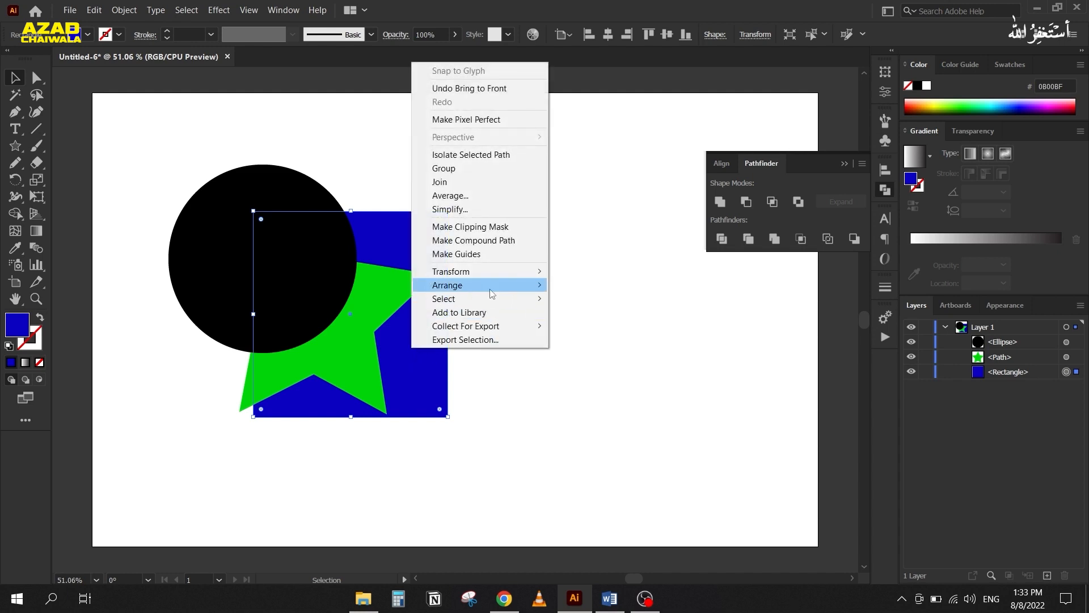
mouse_move(487, 283)
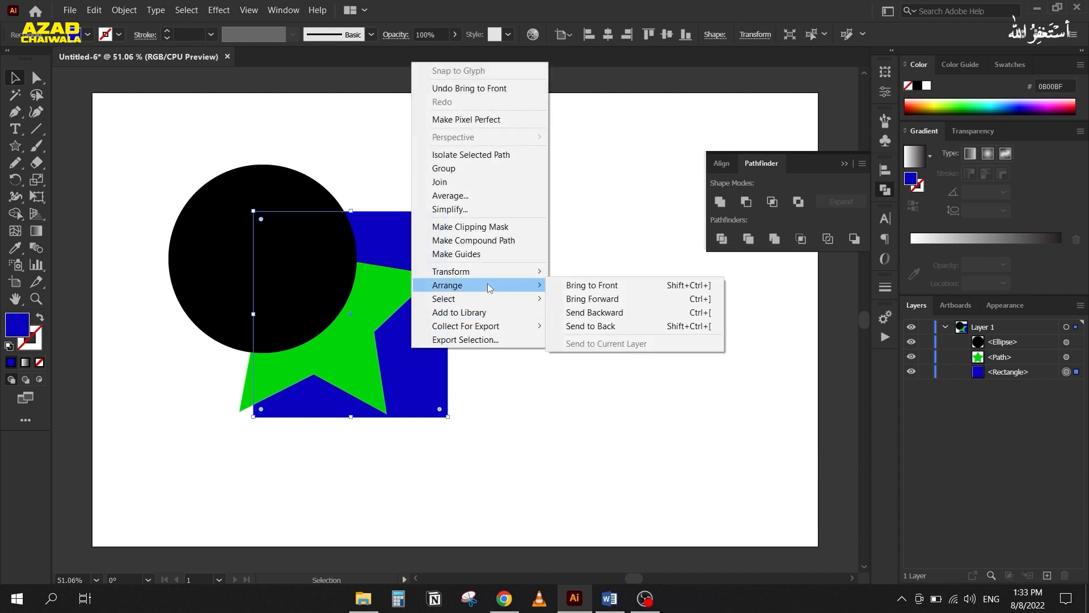
left_click(655, 297)
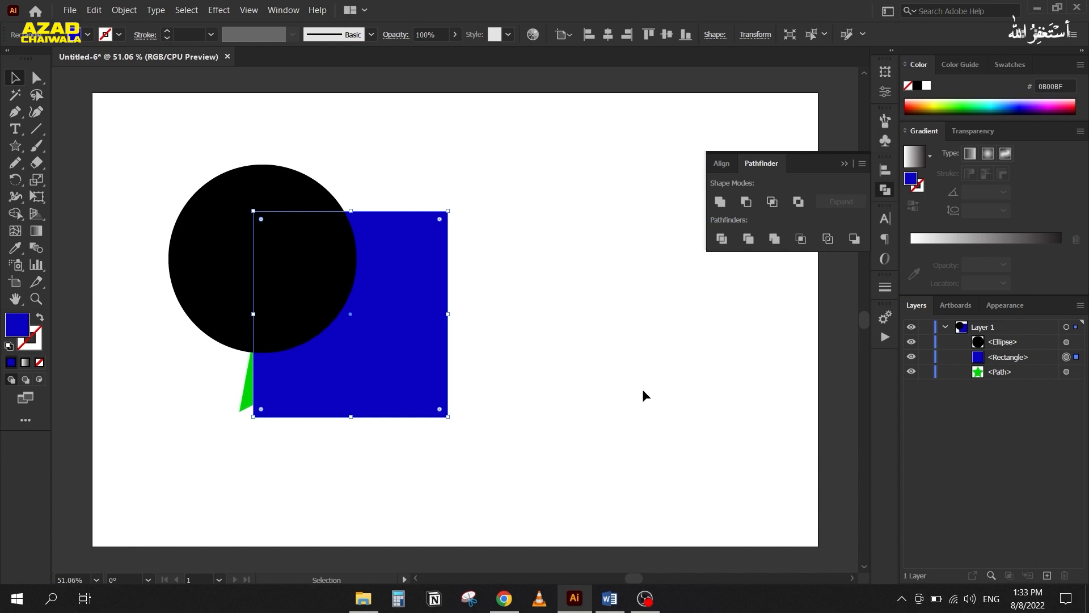
key("ctrl")
key("ctrl+bracketright")
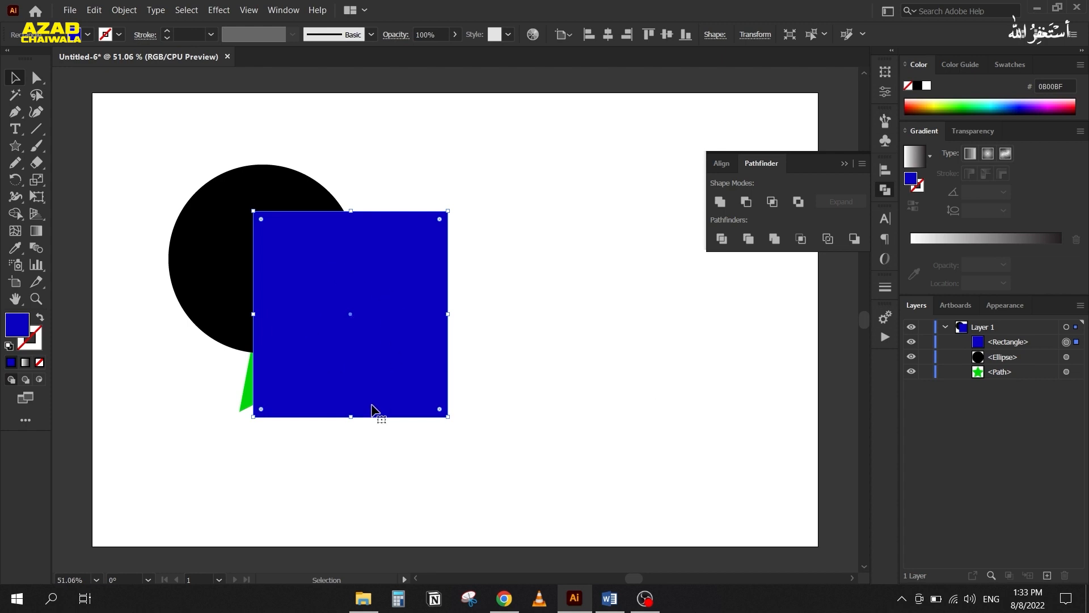
Step: Send the blue rectangle backward one level, behind the black circle
right_click(380, 324)
mouse_move(448, 262)
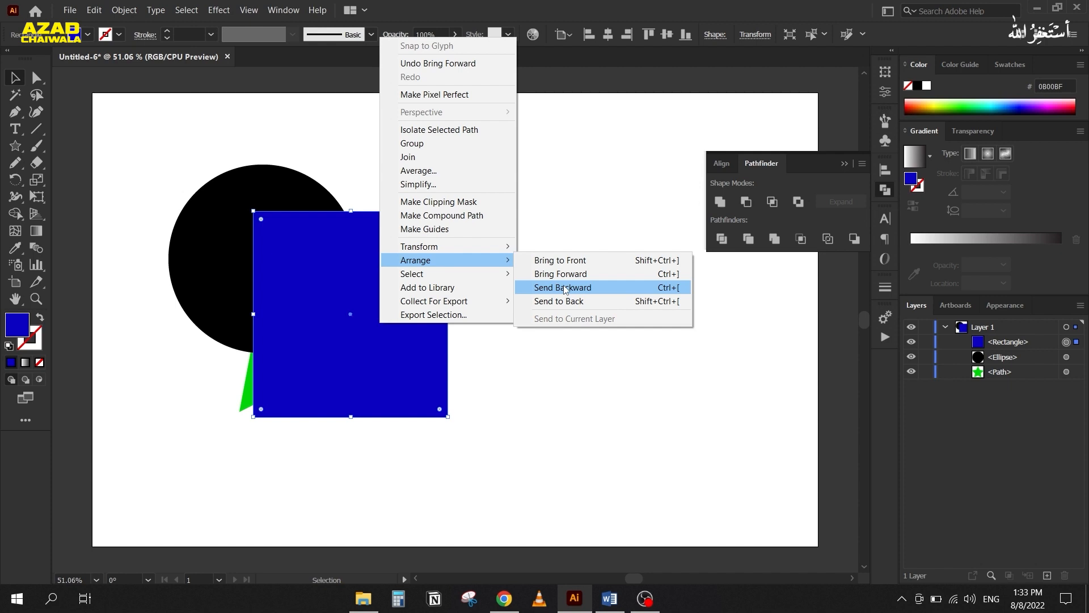
left_click(619, 287)
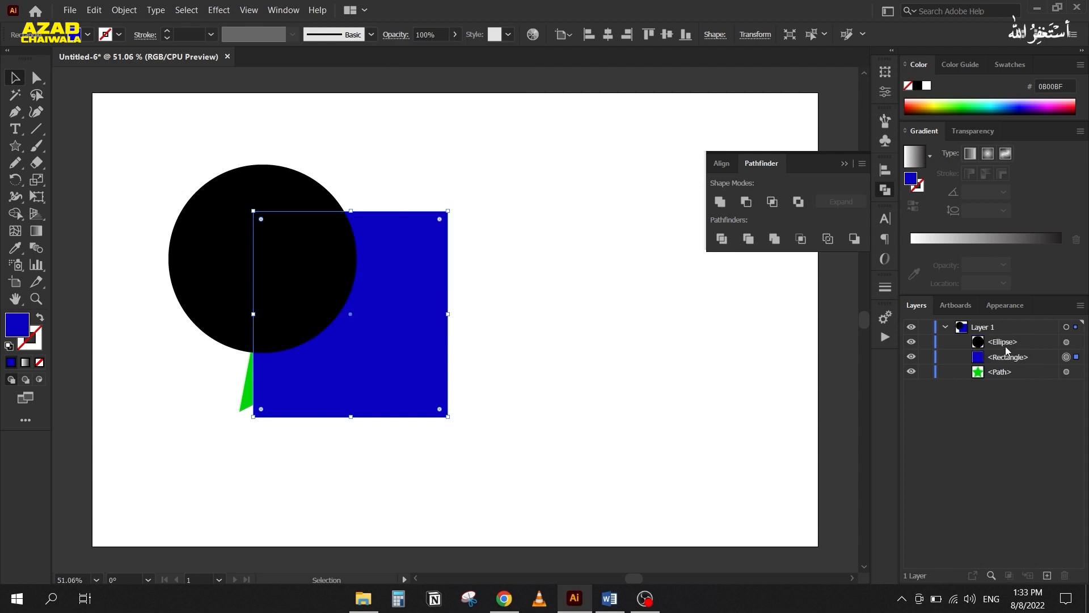
Step: Bring the blue rectangle to the front of all shapes, and send it to the back of the stack
right_click(429, 375)
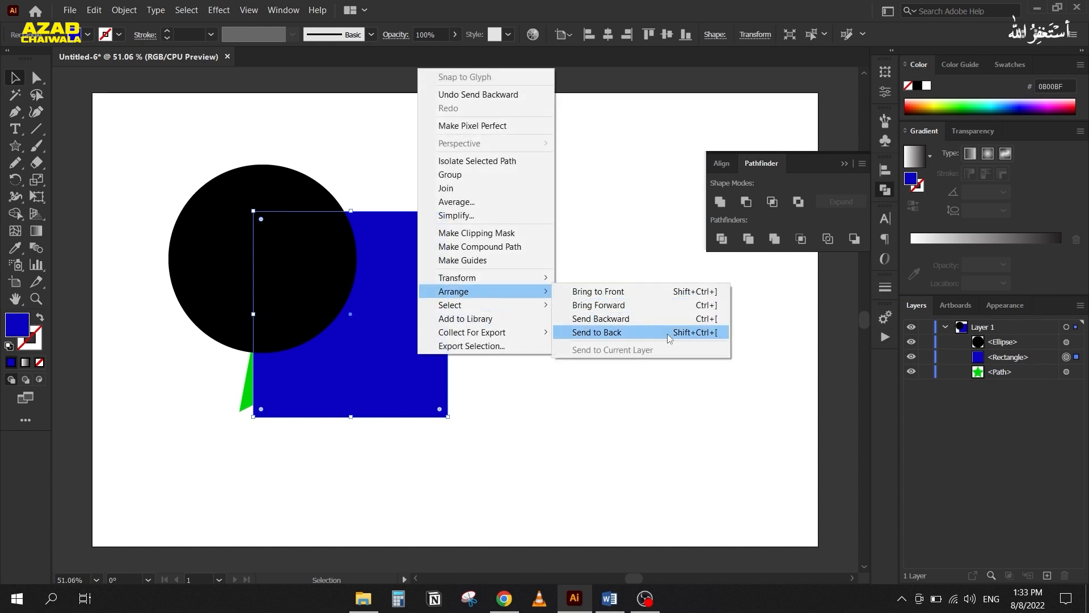
left_click(633, 293)
right_click(431, 325)
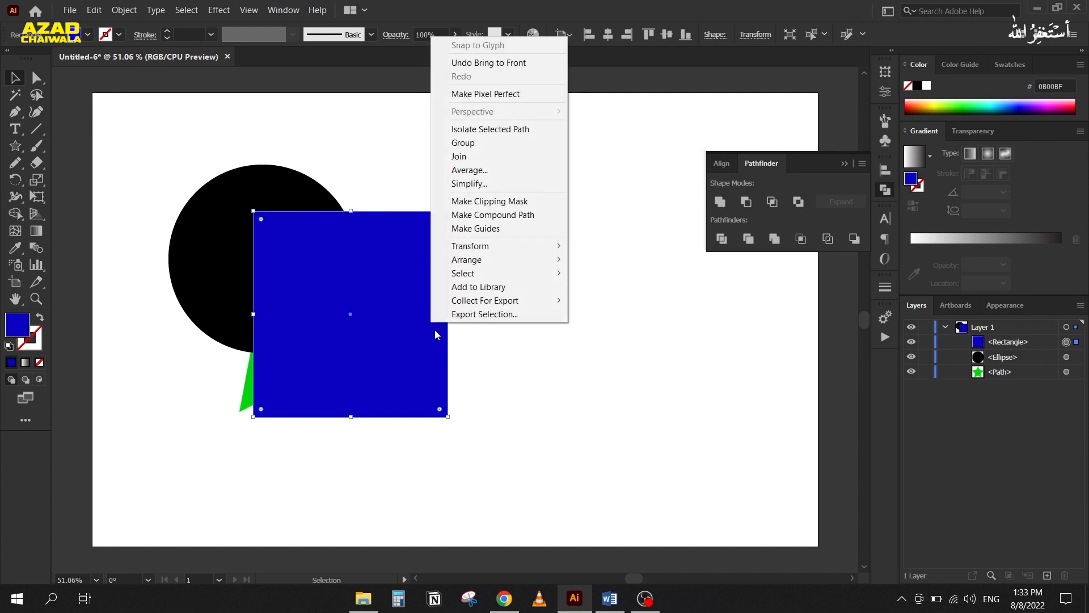
mouse_move(498, 261)
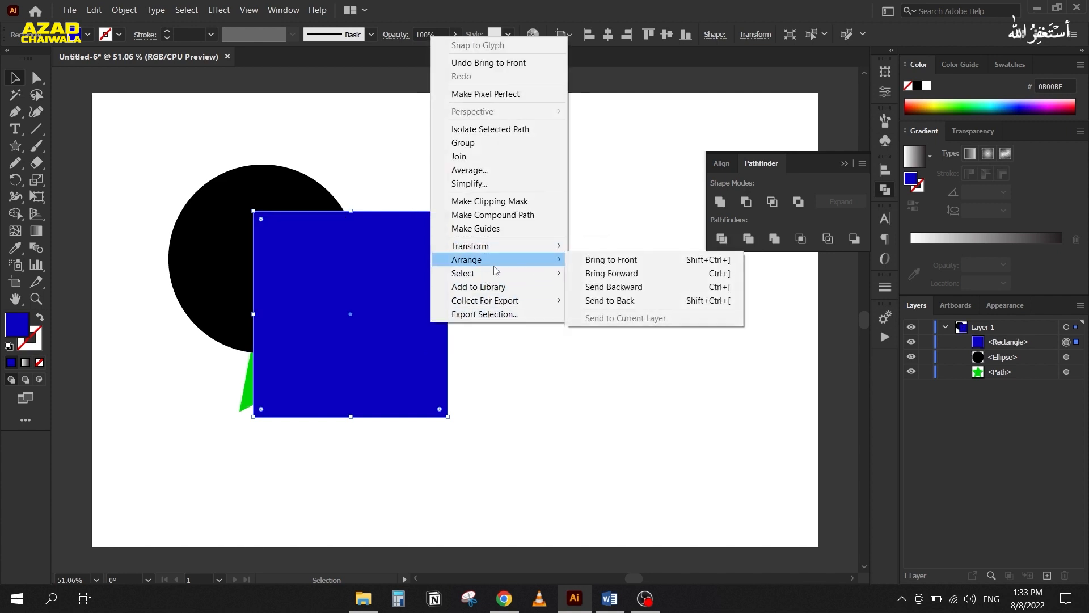
left_click(654, 300)
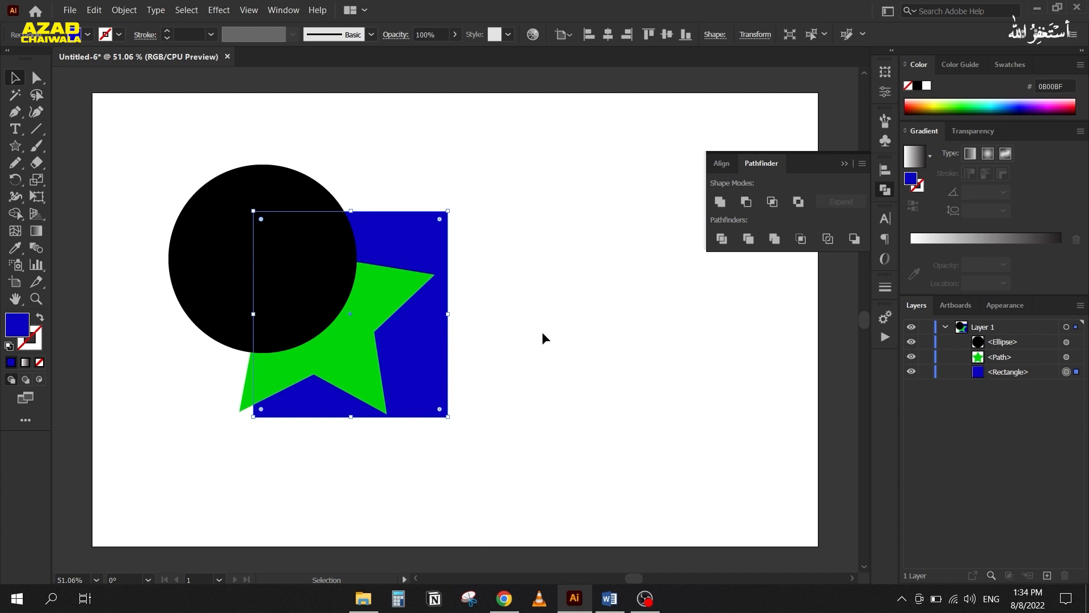
Step: Delete all three shapes from the artboard and draw a single dark blue circle in its upper-left area
left_click_drag(183, 130, 517, 430)
key("Delete")
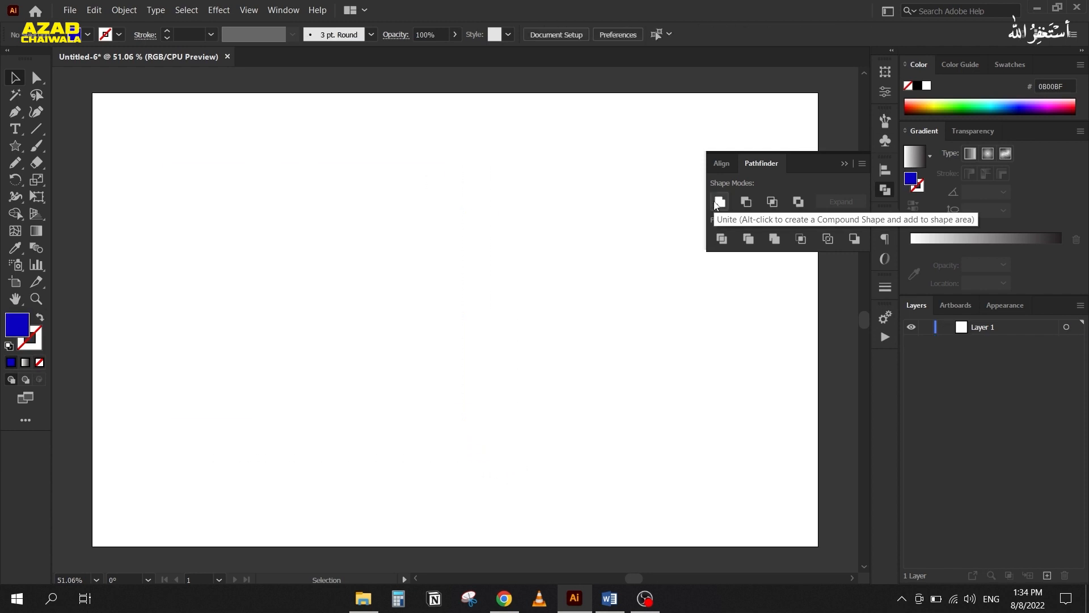
right_click(15, 146)
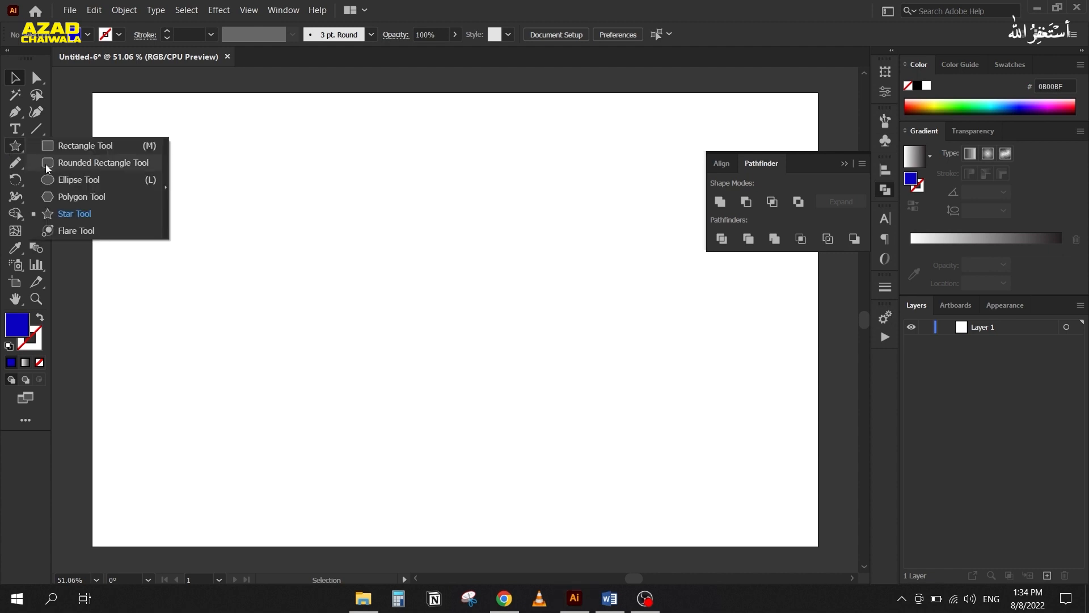
left_click(71, 182)
left_click_drag(210, 121, 401, 284)
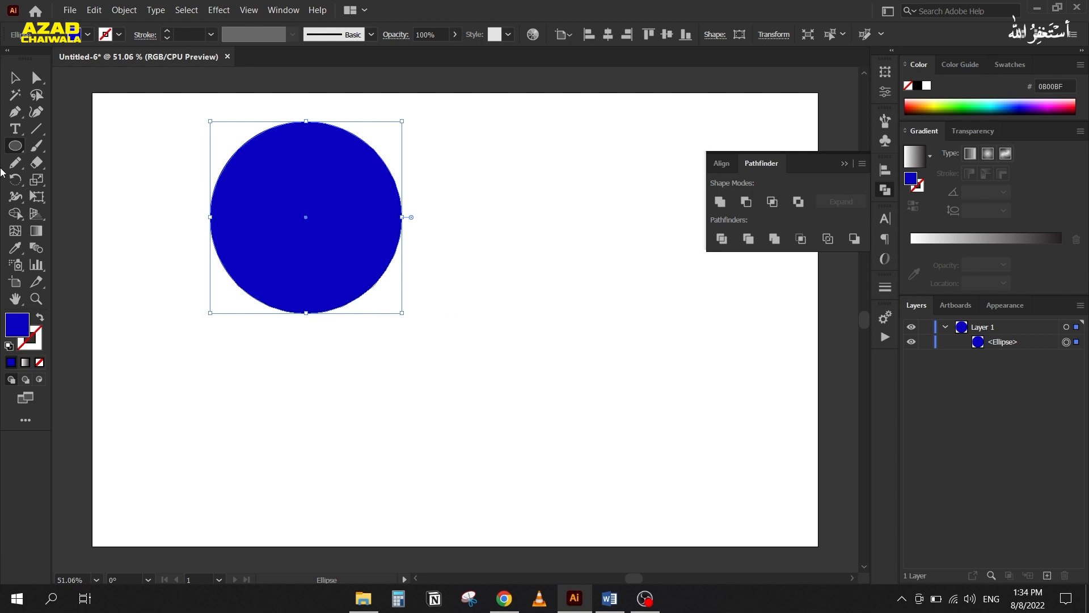
left_click(12, 84)
key("ctrl+shift+a")
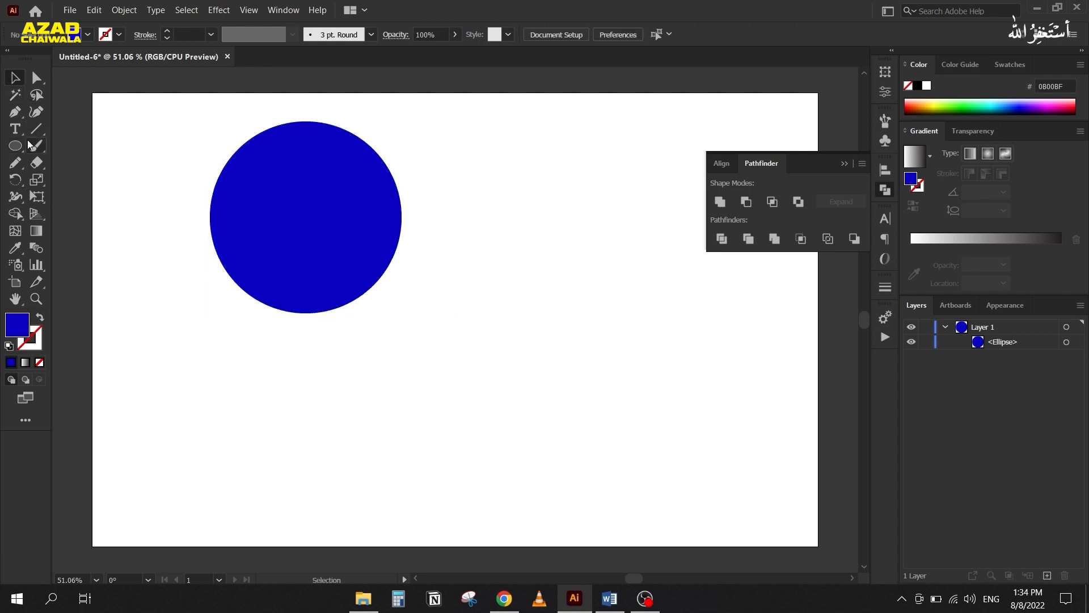
Step: Draw a blue rectangle as wide as the circle, extending from about the circle's mid-height to well below it
right_click(20, 147)
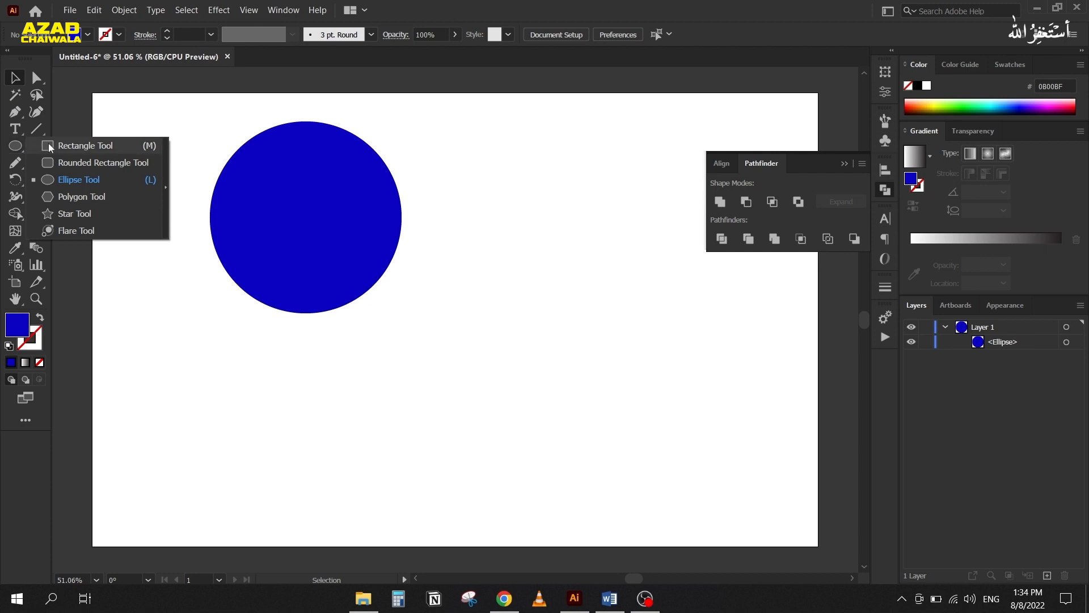
left_click(49, 145)
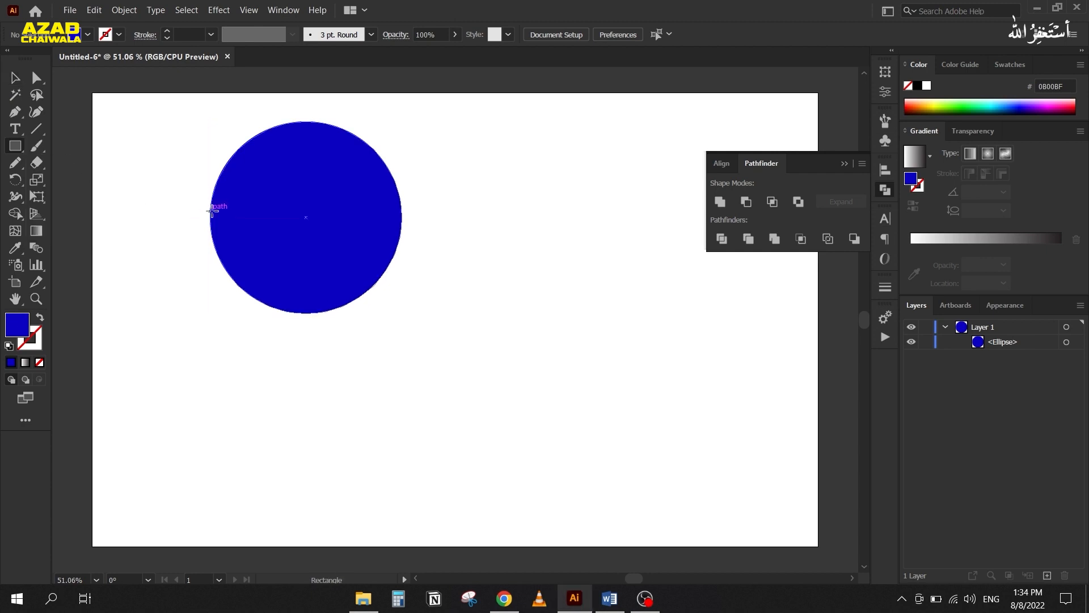
left_click_drag(211, 211, 402, 454)
left_click(15, 79)
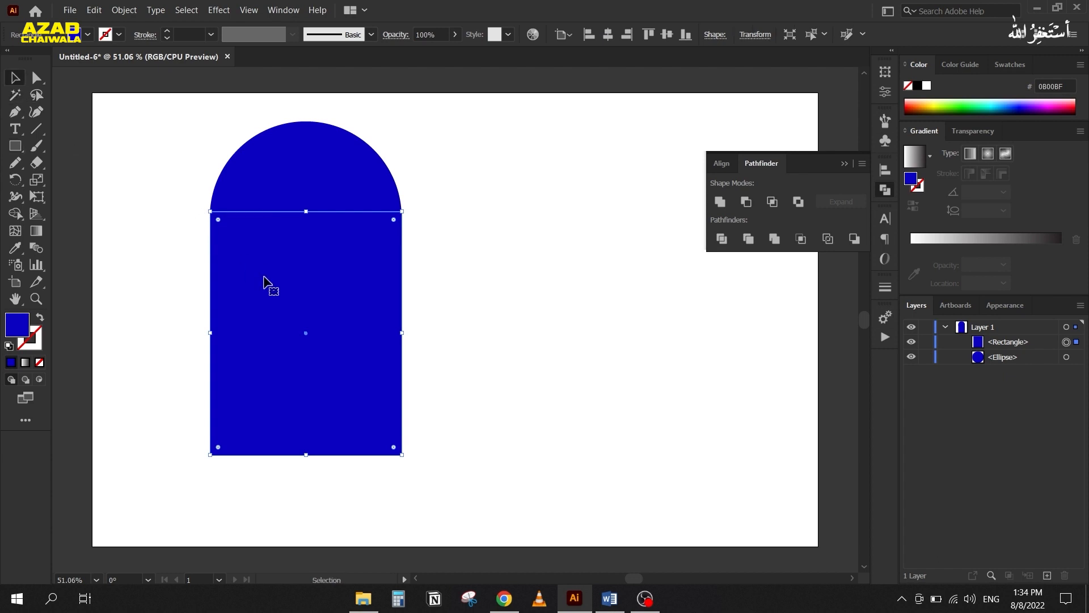
Step: Unite the circle and rectangle into one arch shape, and test it by shifting it slightly left and back to its place
left_click_drag(170, 176, 431, 346)
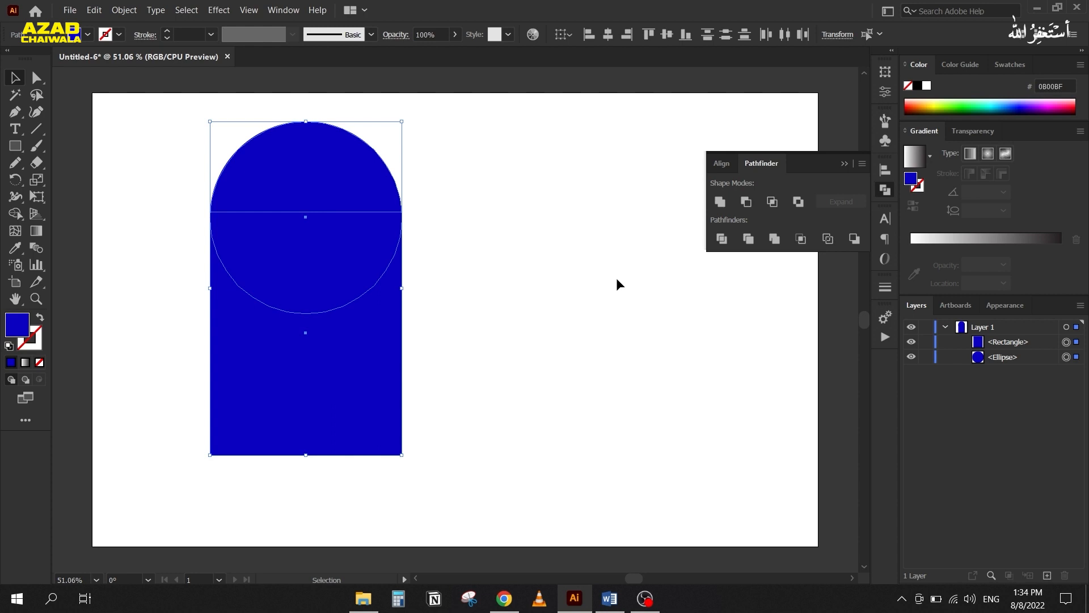
left_click(718, 201)
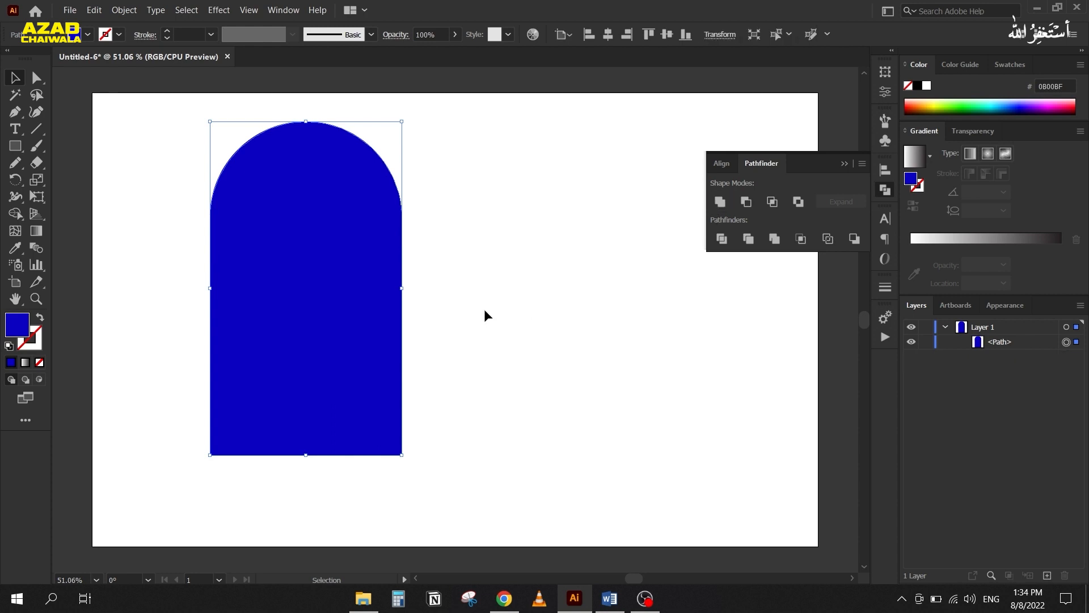
left_click_drag(282, 316, 250, 320)
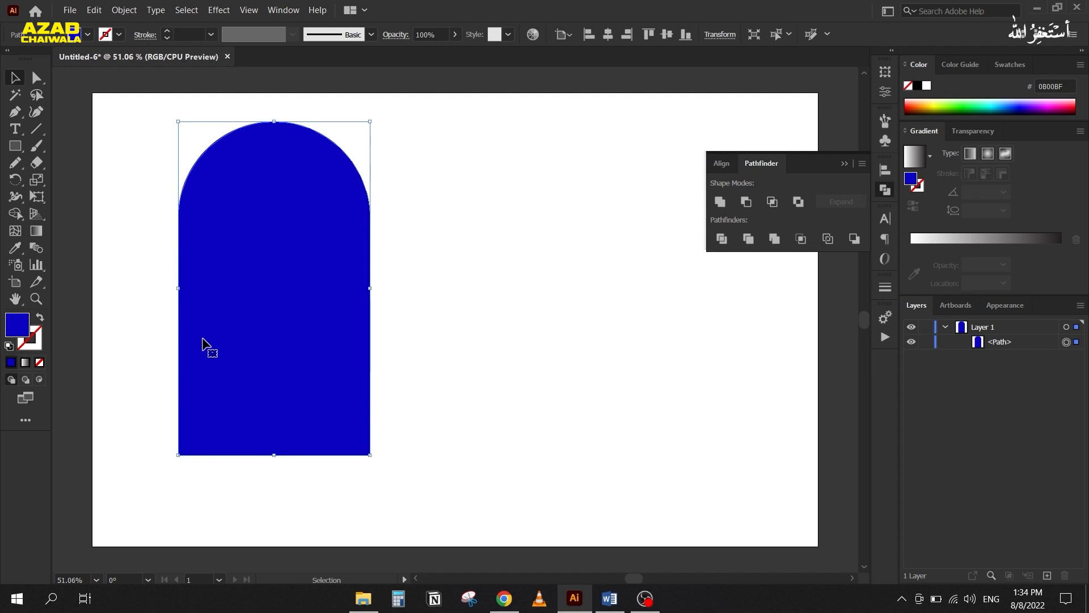
key("shift+Right")
key("shift+Right")
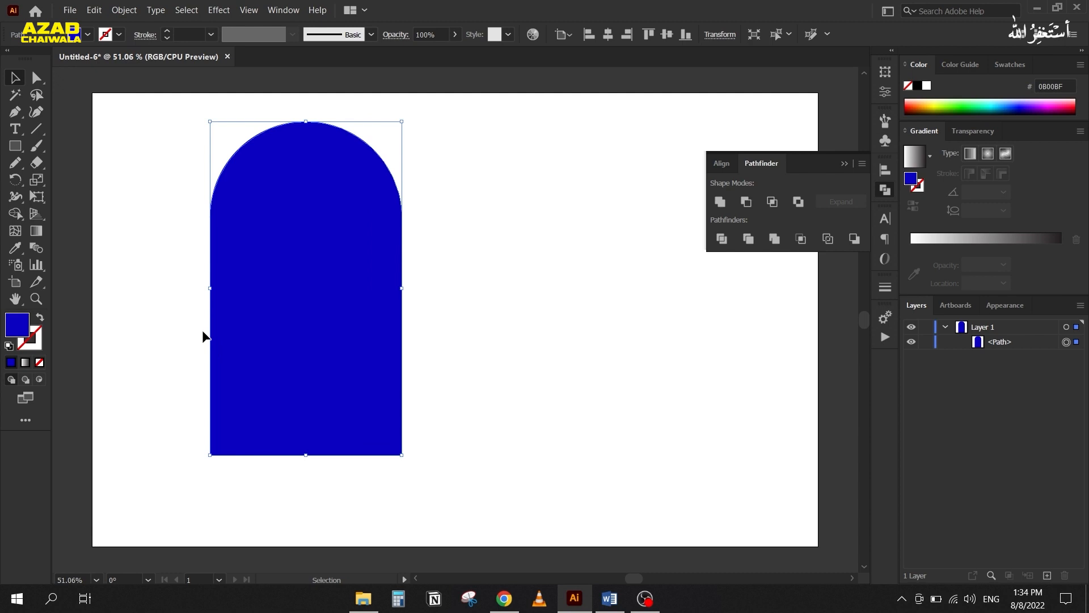
Step: Undo the unite of the circle and rectangle, and unite both into a single arch again
key("ctrl+z")
left_click(158, 264)
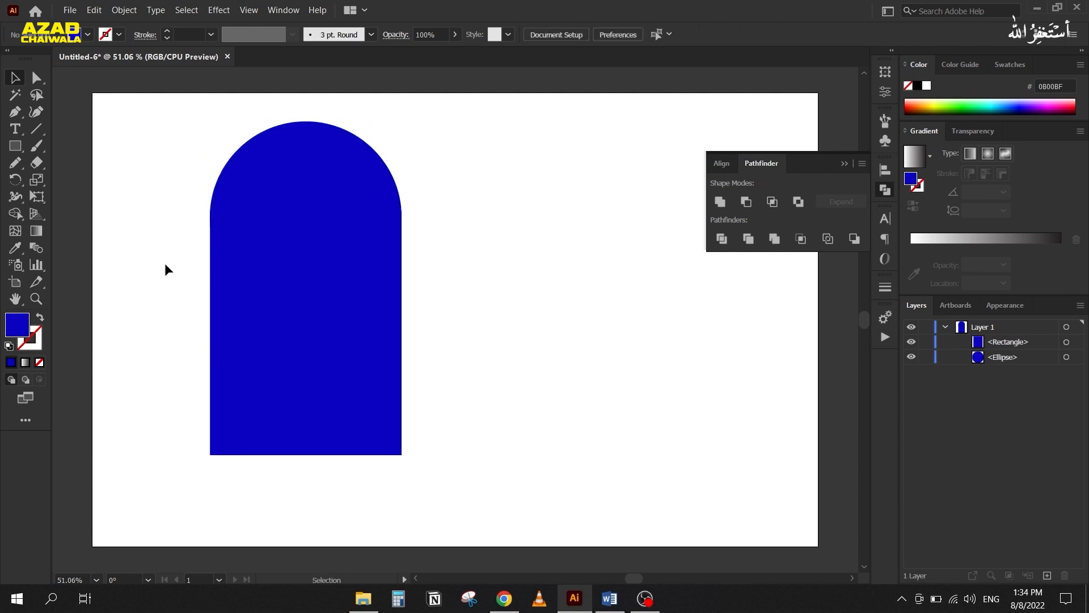
left_click_drag(184, 155, 202, 228)
left_click(720, 202)
Step: Shrink the blue arch proportionally and place it in the artboard's upper-left corner
left_click_drag(331, 460, 349, 379)
left_click_drag(259, 230, 282, 317)
left_click_drag(353, 467, 287, 353)
left_click_drag(209, 263, 161, 244)
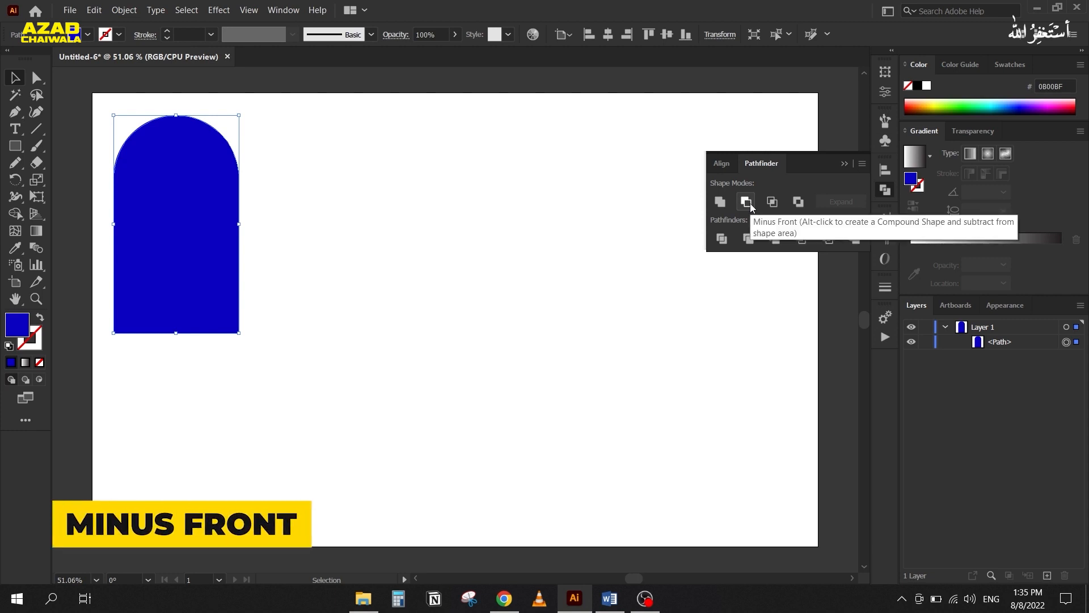
Step: Draw a blue square beside the arch and a smaller blue circle in the middle of the square
key("m")
left_click_drag(334, 170, 532, 367)
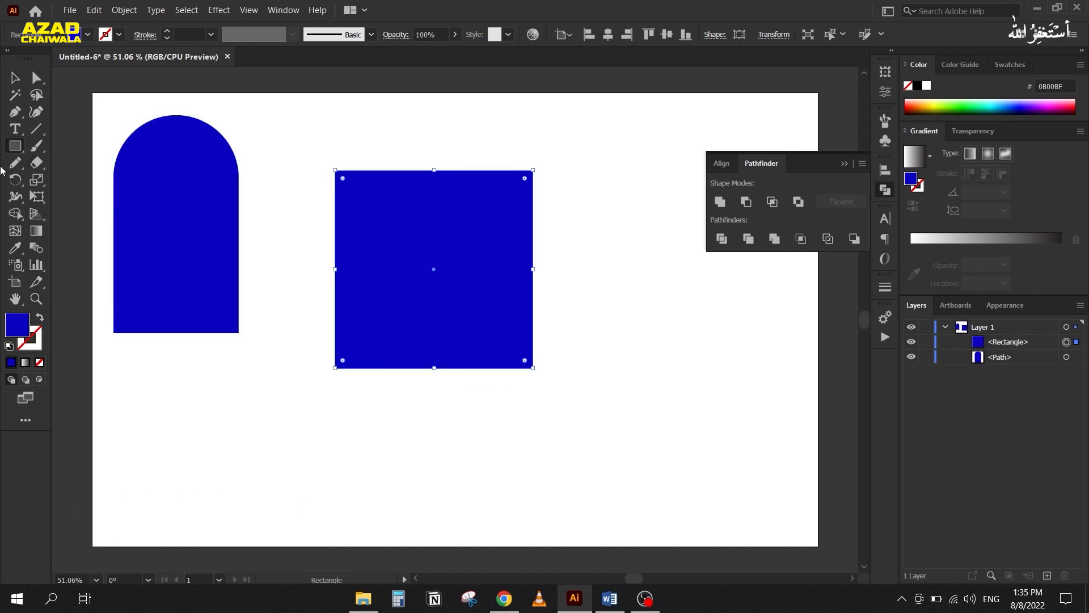
left_click_drag(14, 148, 49, 180)
left_click_drag(388, 224, 481, 316)
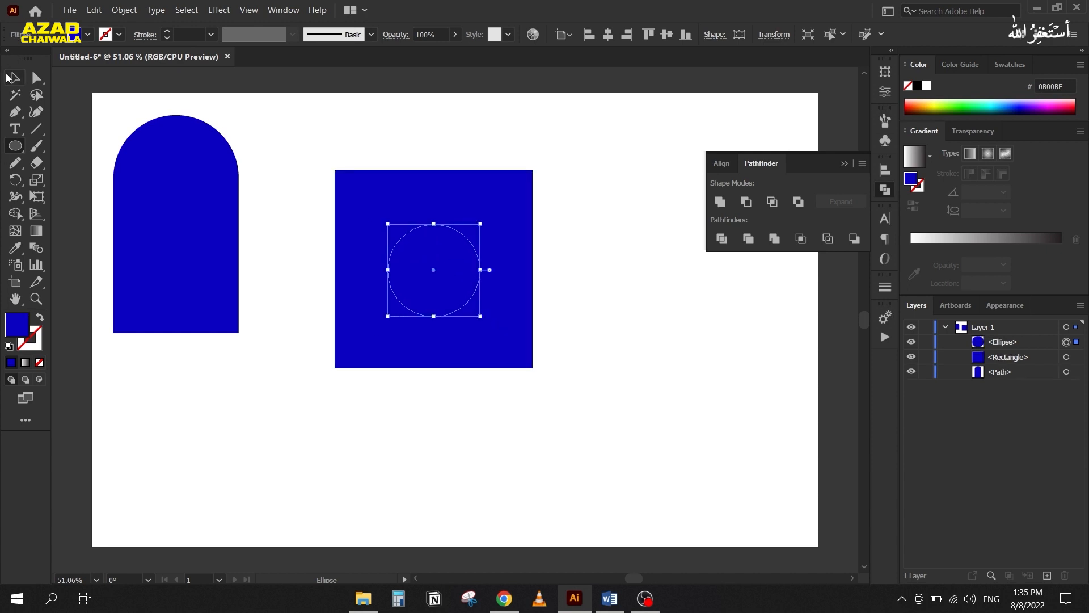
Step: Vertically center the square and the inner circle on each other, aligning to the selection instead of the artboard
left_click(14, 77)
left_click_drag(317, 154, 524, 385)
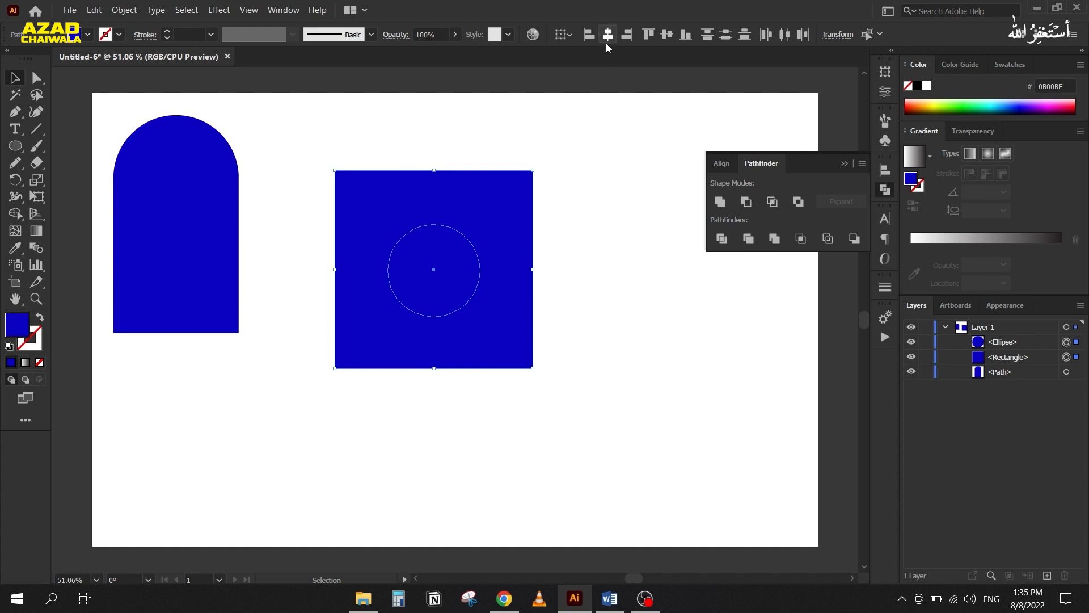
left_click(722, 164)
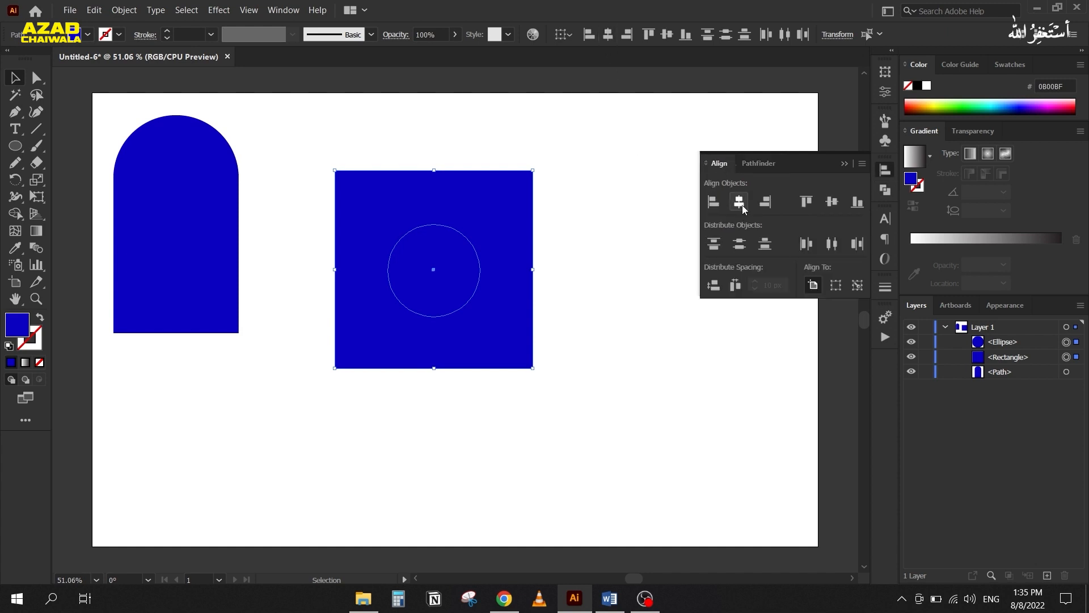
left_click(835, 285)
left_click(832, 203)
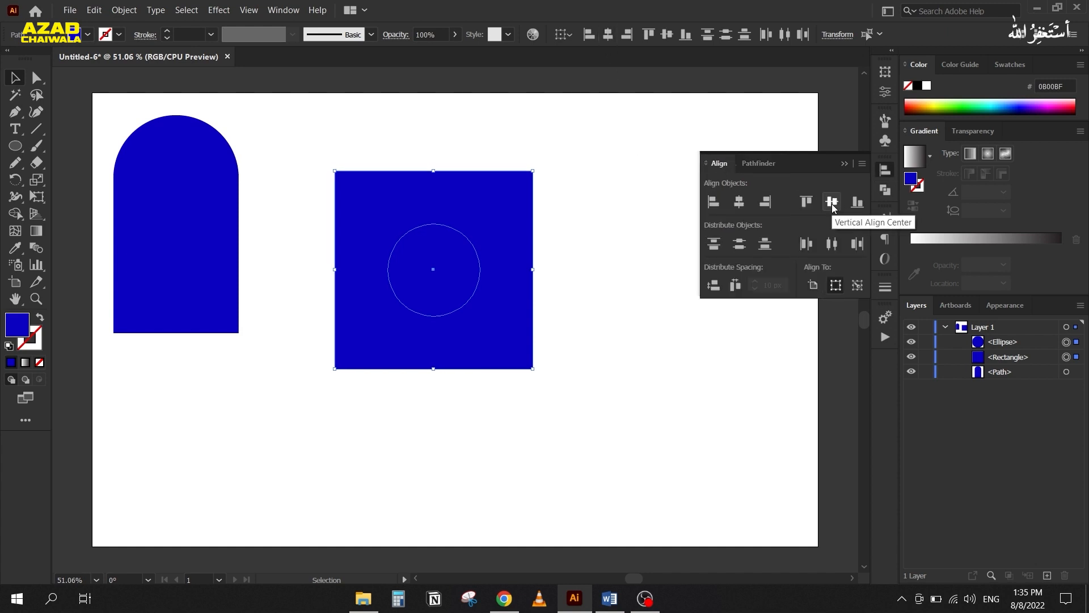
left_click(844, 163)
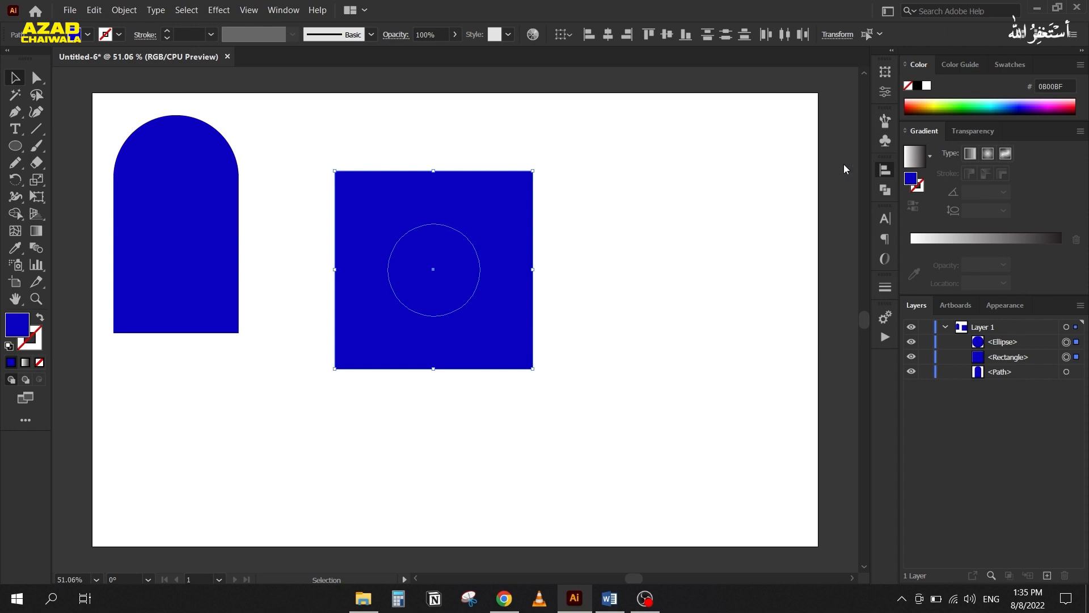
Step: Fill the circle inside the square with orange, FF6A3F
left_click(312, 153)
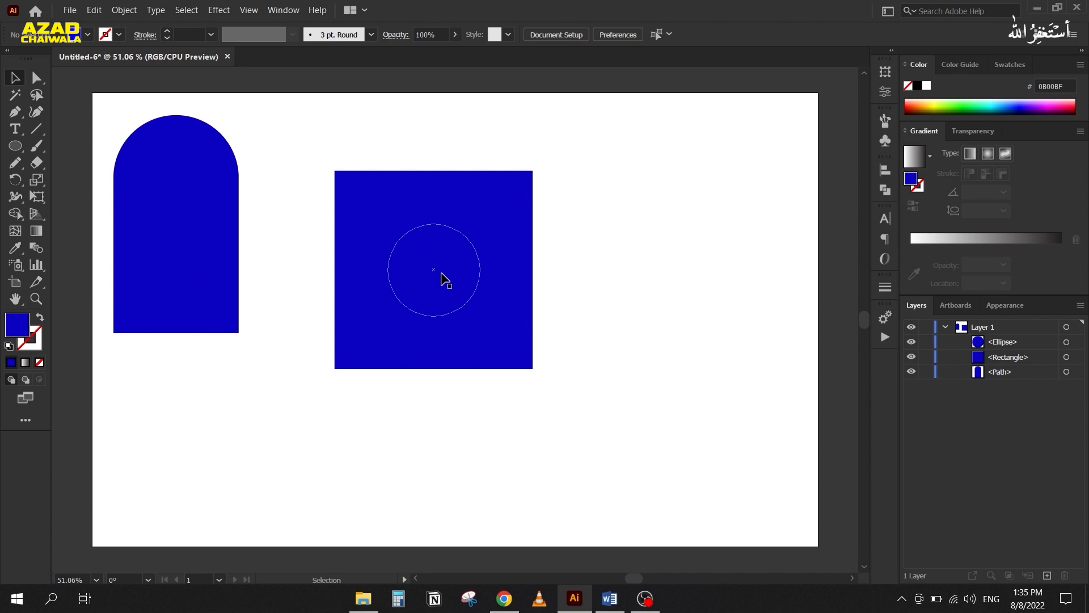
left_click(442, 274)
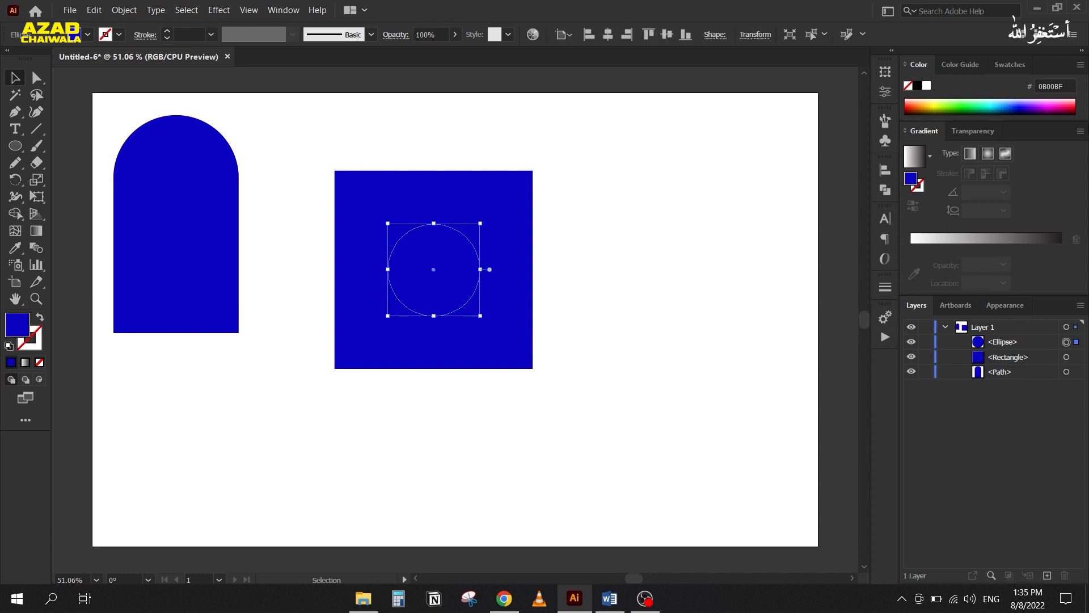
left_click(912, 99)
Step: Cut the orange circle out of the blue square using Minus Front
left_click_drag(327, 140, 669, 442)
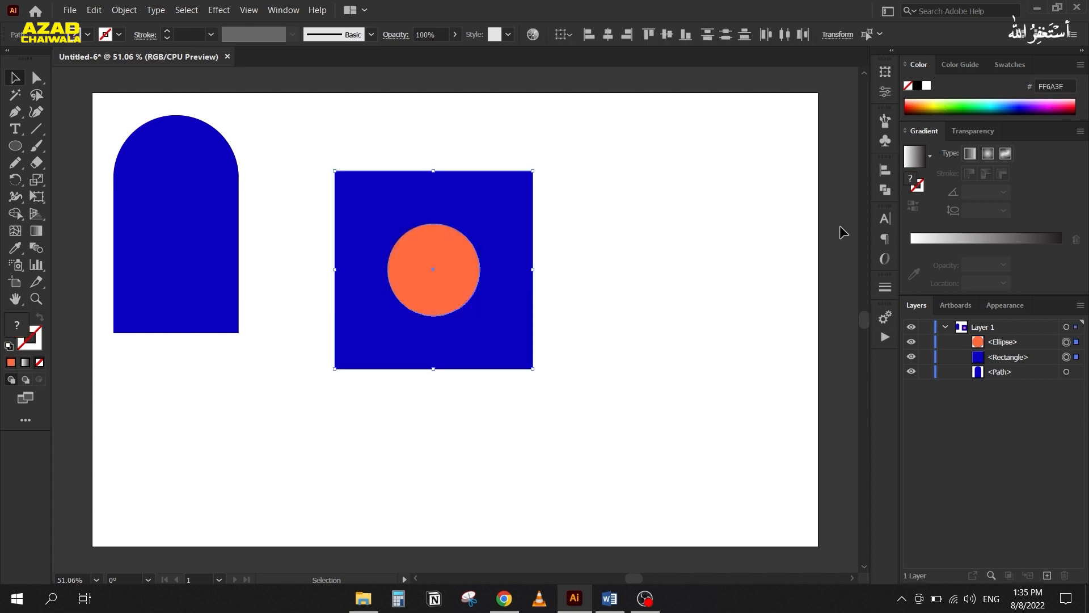
left_click(885, 190)
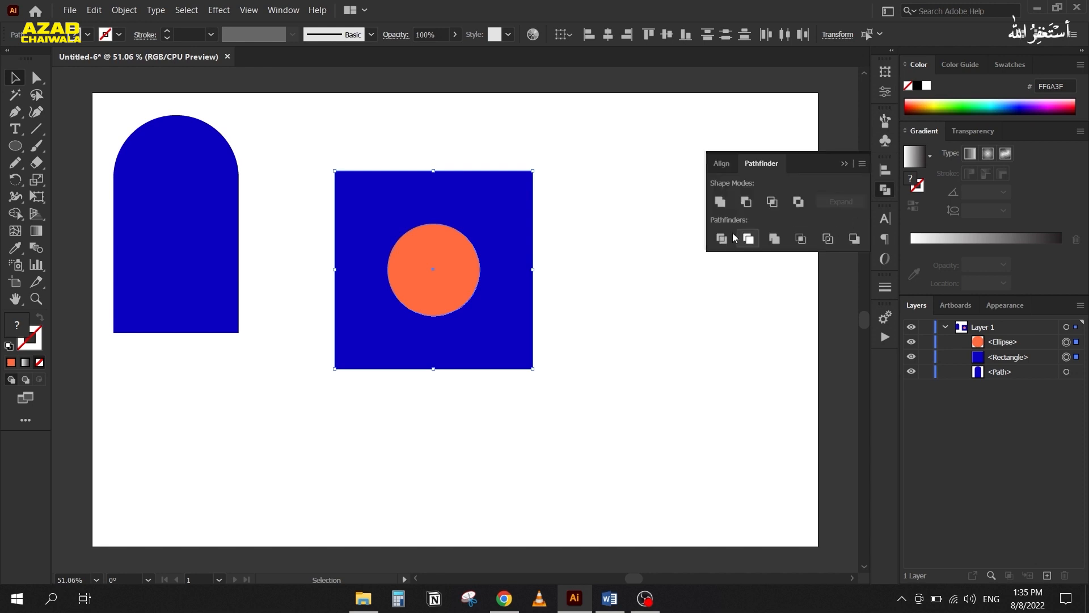
left_click(746, 201)
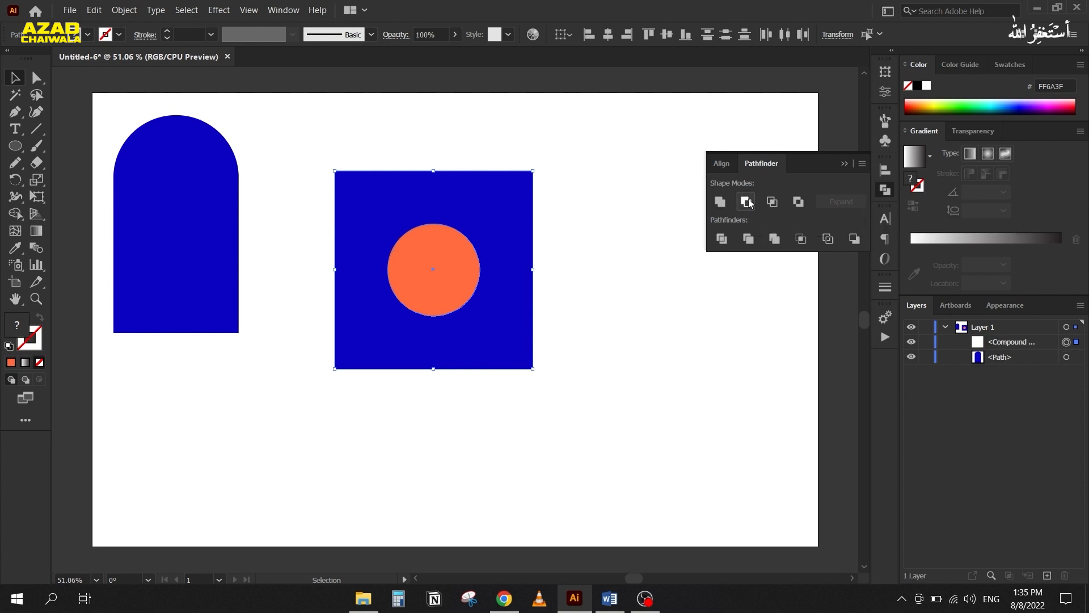
left_click(843, 164)
Step: Test the cutout by moving the holed square off the artboard's right edge and back beside the arch
key("ctrl+minus")
key("ctrl+minus")
left_click_drag(422, 349, 732, 324)
left_click(607, 324)
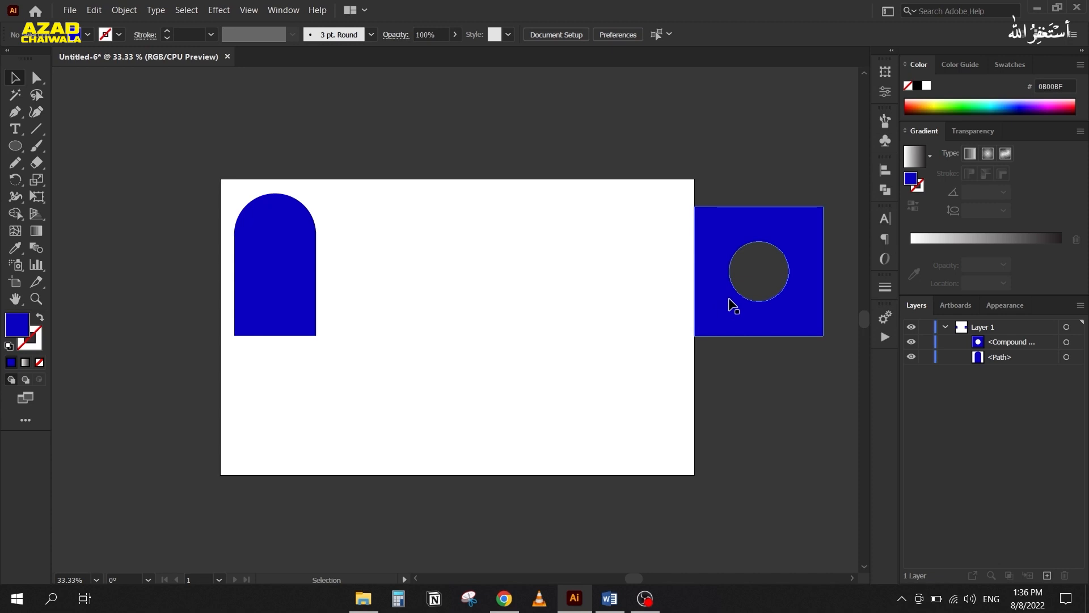
left_click_drag(726, 302, 369, 295)
scroll(393, 269, "up", 1)
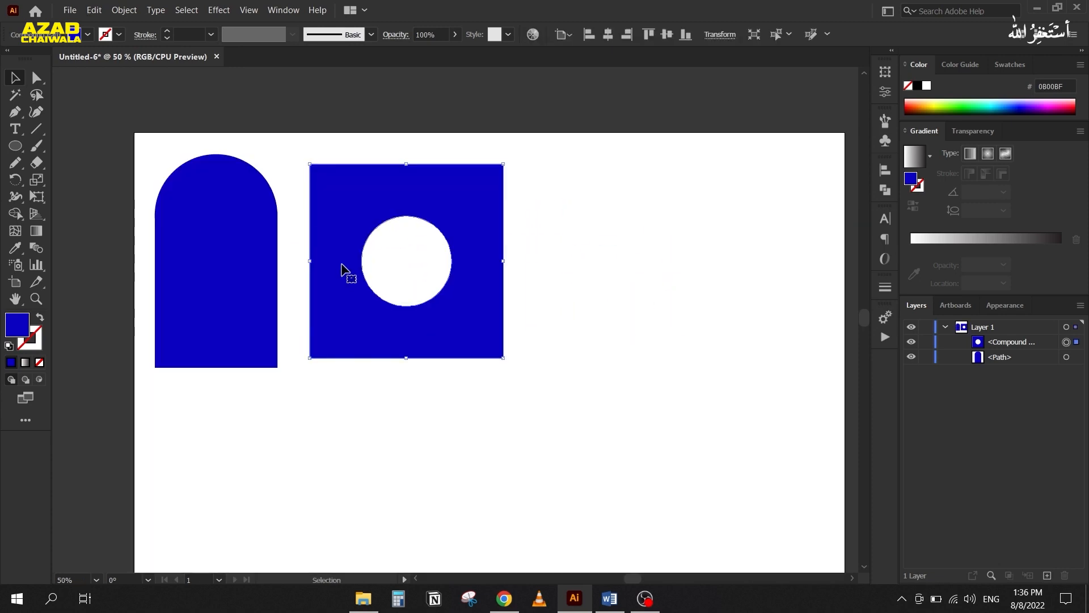
Step: Delete the holed square and draw a large blue circle to the right of the arch
key("Delete")
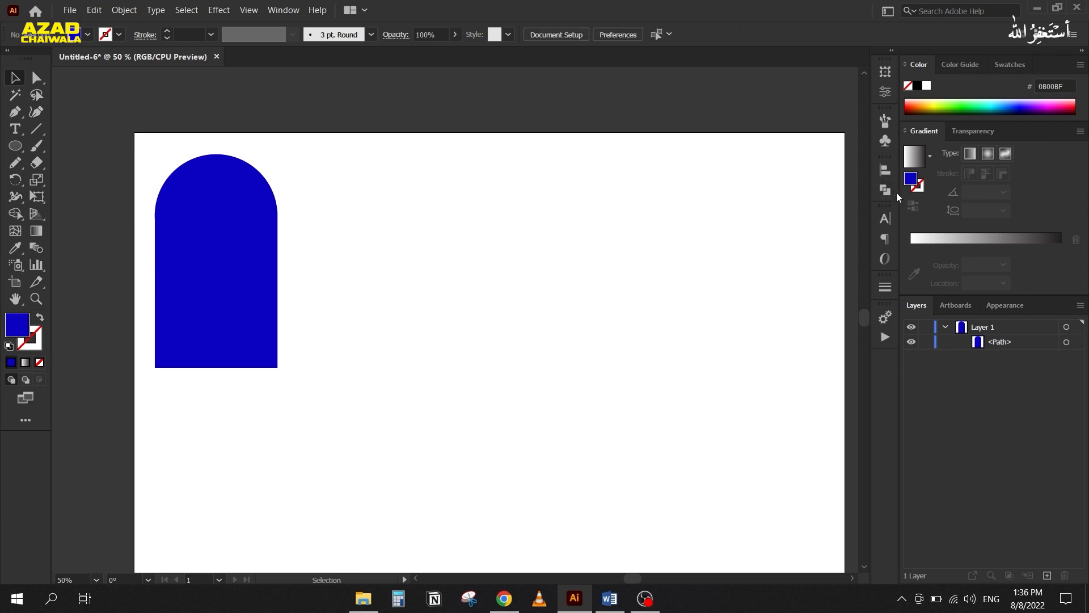
left_click(883, 190)
left_click(11, 146)
left_click_drag(323, 208, 558, 441)
Step: Duplicate the large circle slightly up and to the right, and fill the copy with brown, 7F4200
key("v")
left_click_drag(373, 323, 350, 296)
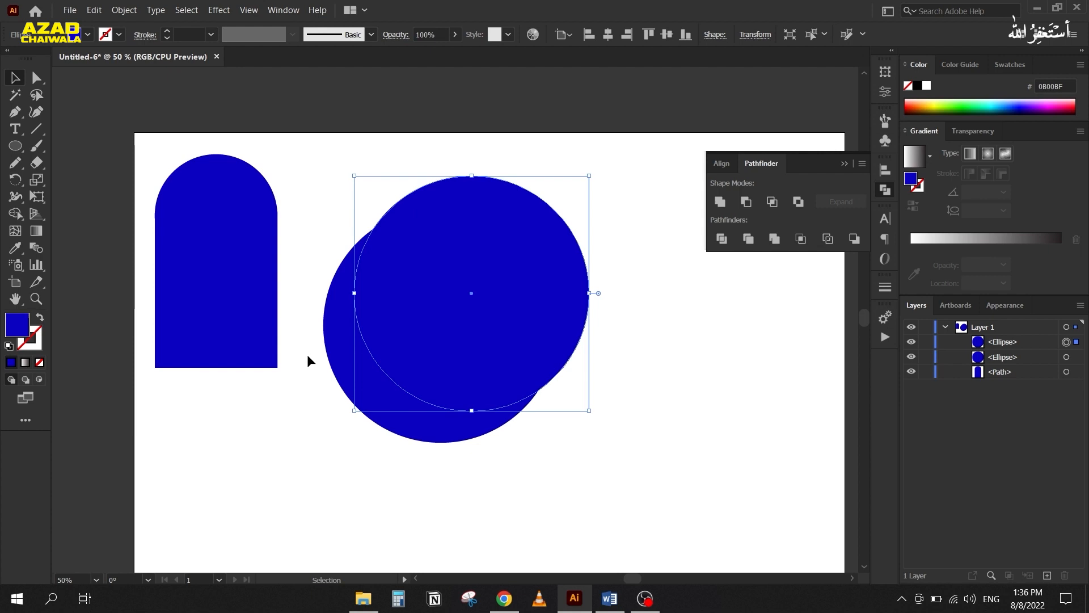
left_click(920, 108)
left_click(321, 270)
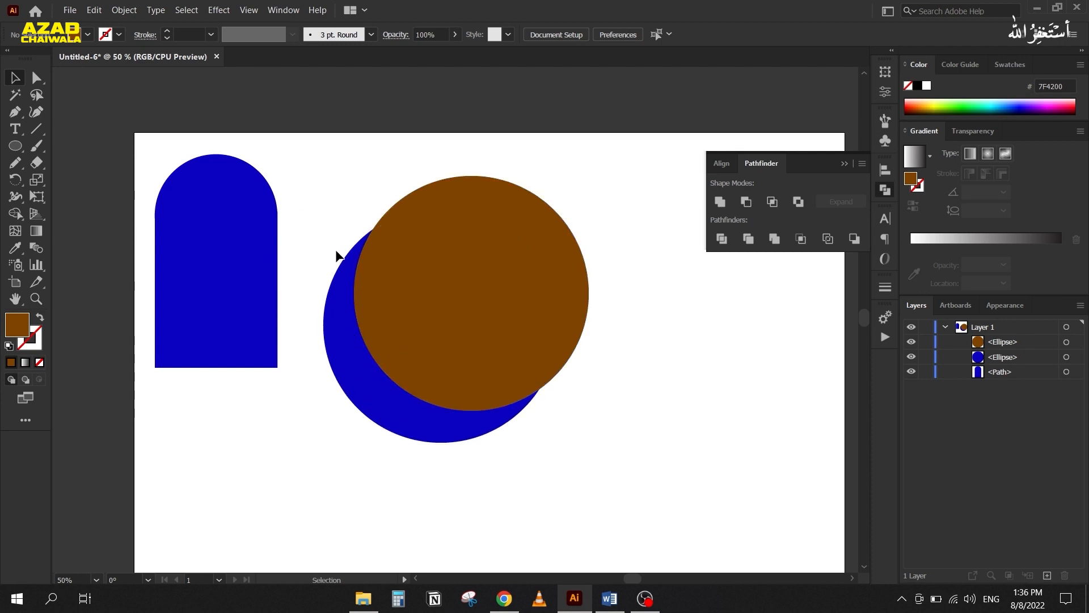
Step: Subtract the brown circle from the blue one to form a crescent, and place it smaller beside the arch's upper half
left_click_drag(310, 205, 613, 459)
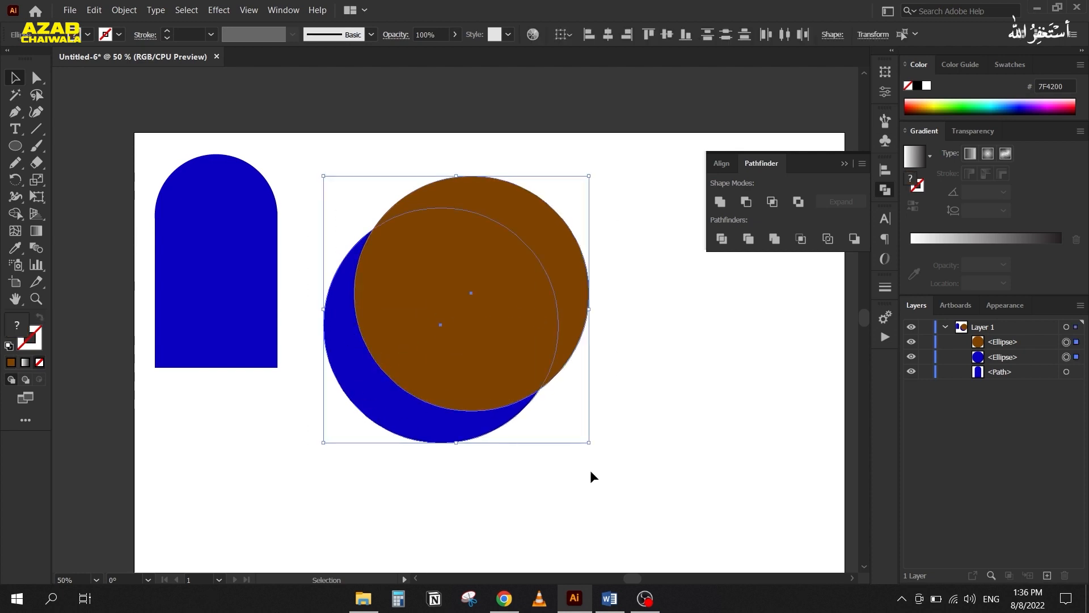
left_click(746, 201)
left_click_drag(375, 391, 365, 388)
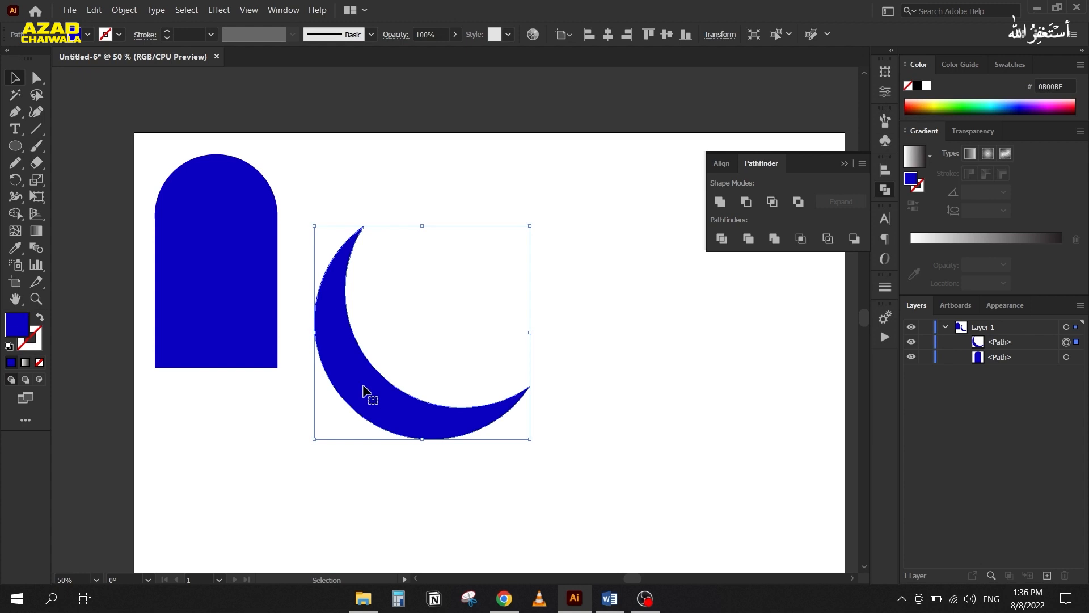
key("Delete")
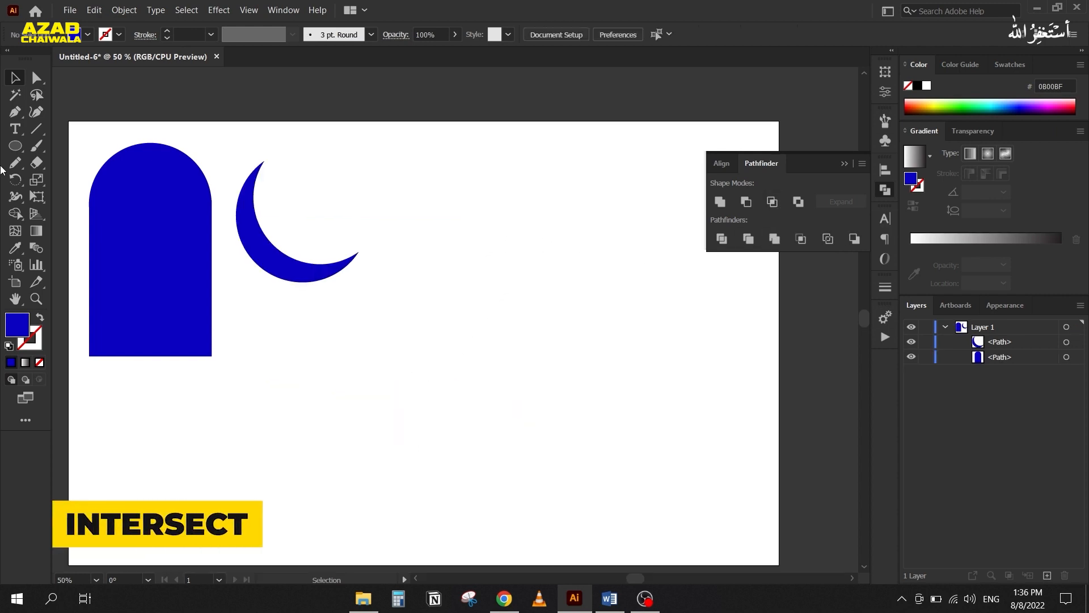
Step: Draw a tall upright ellipse right of the crescent and swap its fill and stroke to leave a blue outline
key("l")
left_click_drag(390, 182, 520, 401)
key("v")
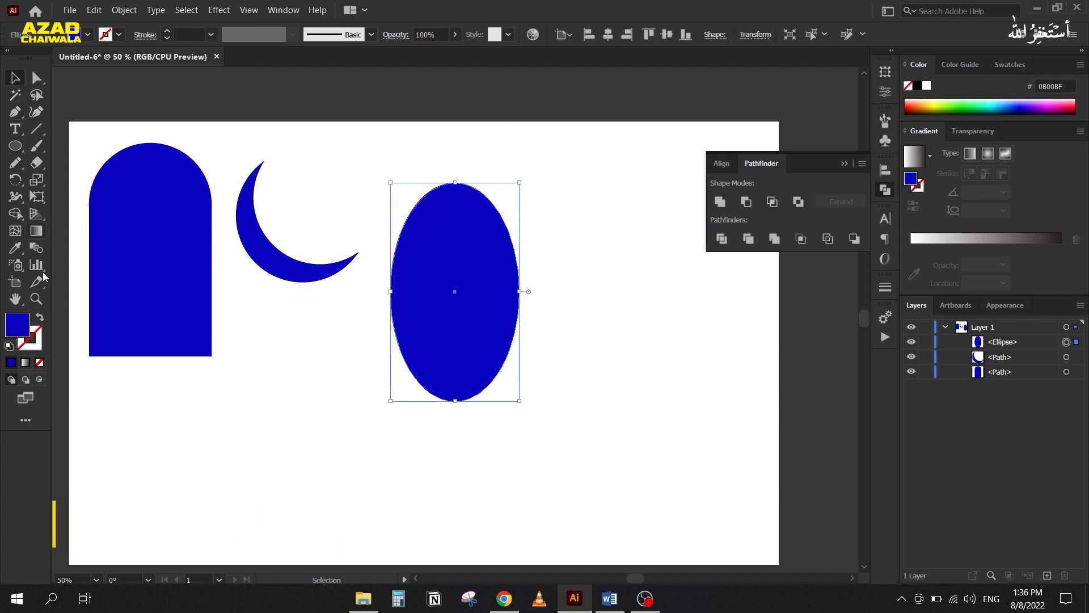
left_click(40, 317)
Step: Duplicate the outlined ellipse half its width to the right, and intersect the two ellipses into a leaf shape
left_click_drag(392, 273, 458, 272, "alt")
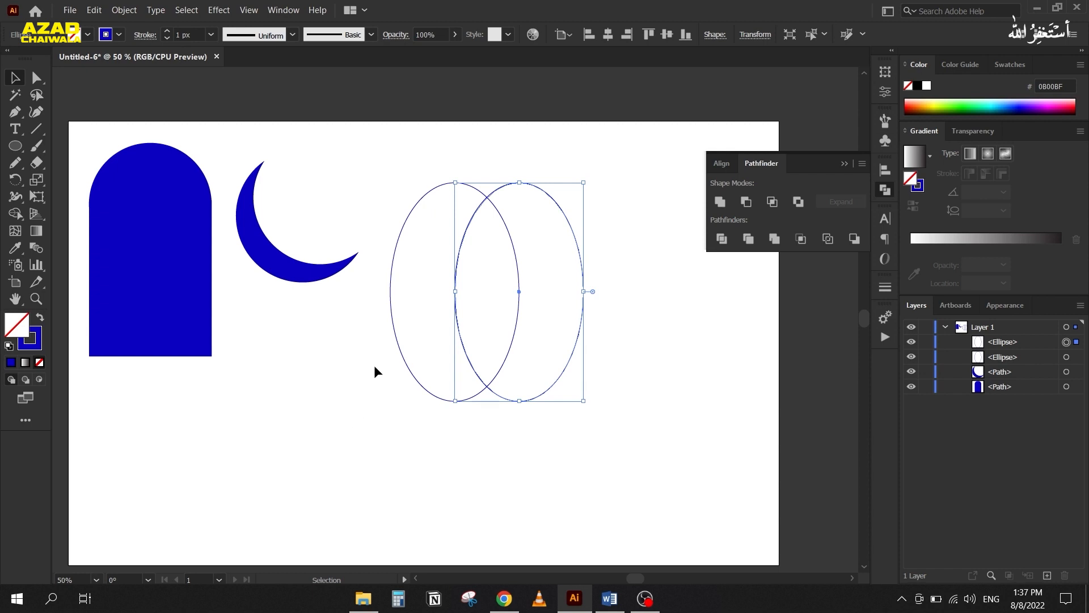
left_click_drag(400, 133, 601, 320)
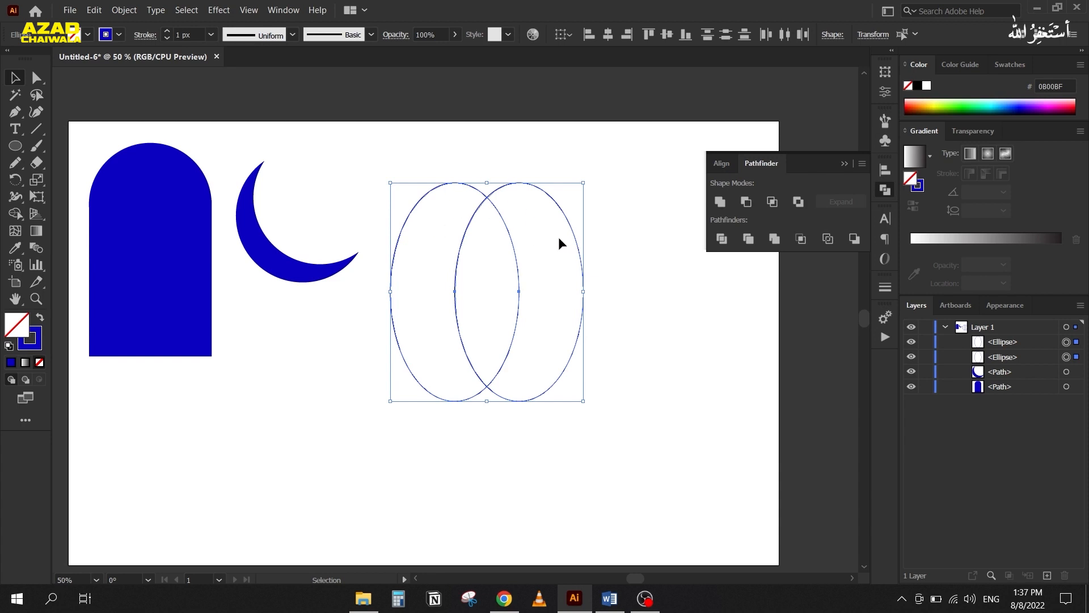
left_click(772, 203)
Step: Move the leaf shape next to the crescent and swap its stroke and fill to make it solid blue
left_click_drag(461, 256, 383, 214)
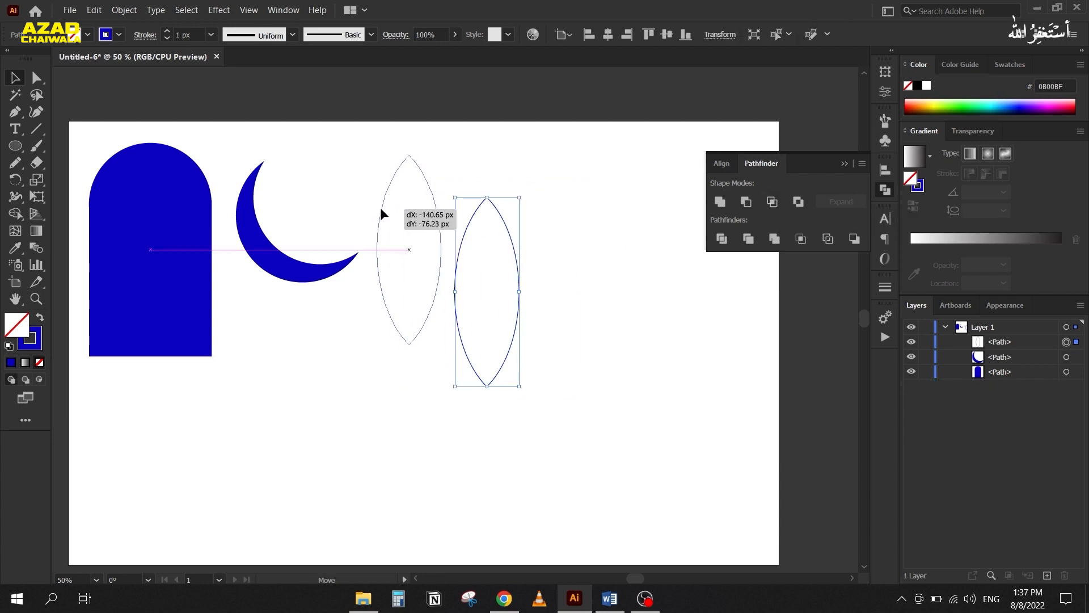
left_click(40, 317)
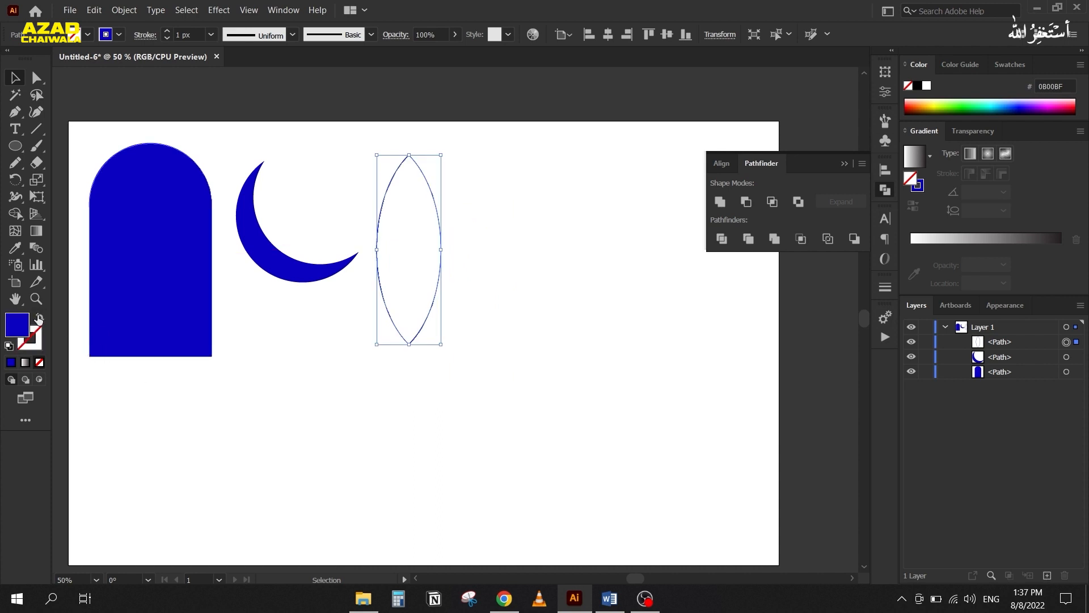
left_click(301, 425)
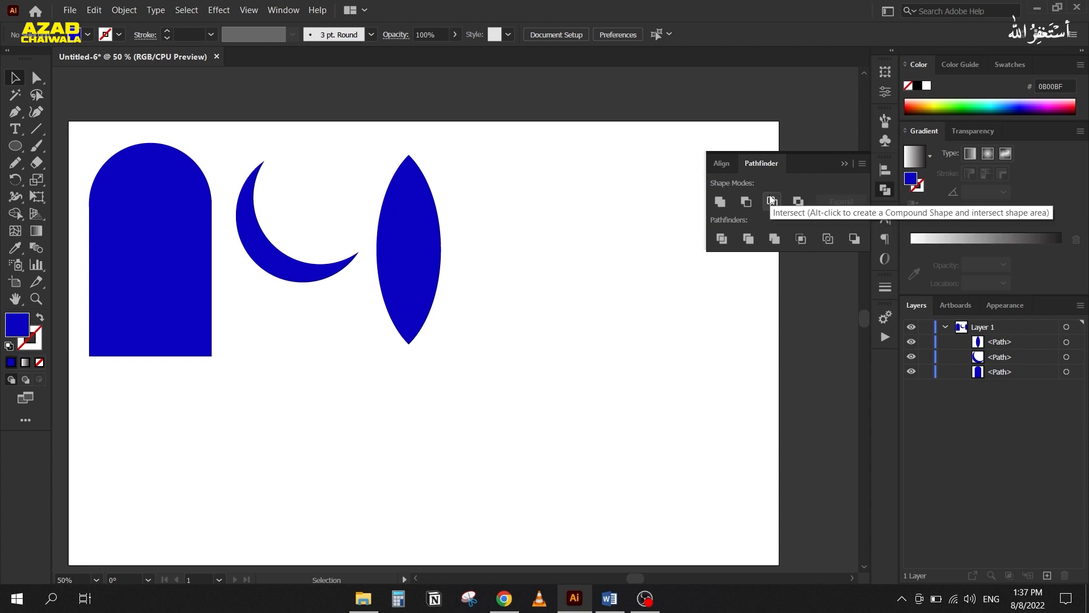
Step: Draw a blue circle below the leaf shape and duplicate it horizontally to the right by half its width
left_click(15, 151)
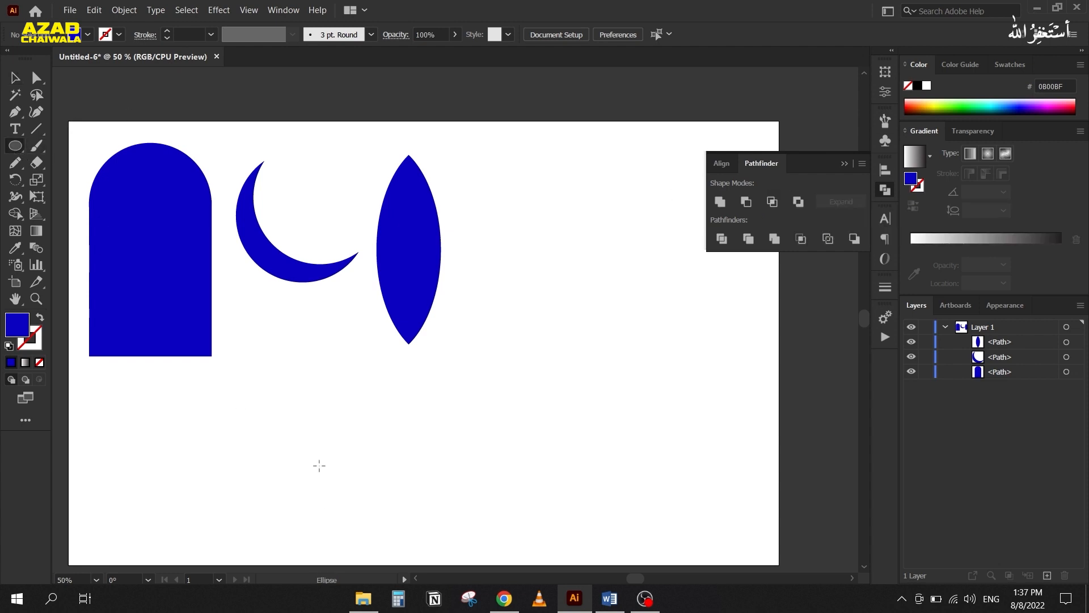
left_click_drag(313, 362, 485, 534)
left_click(15, 78)
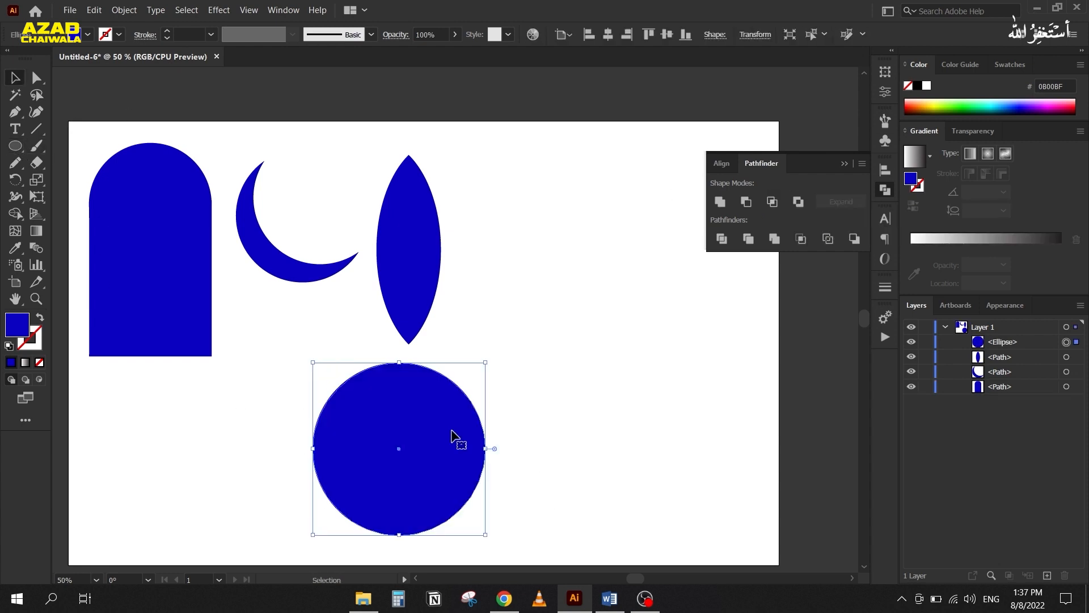
left_click_drag(425, 431, 508, 428)
Step: Exclude the overlap of the two blue circles and move the result to the right of the leaf shape
left_click_drag(260, 378, 619, 498)
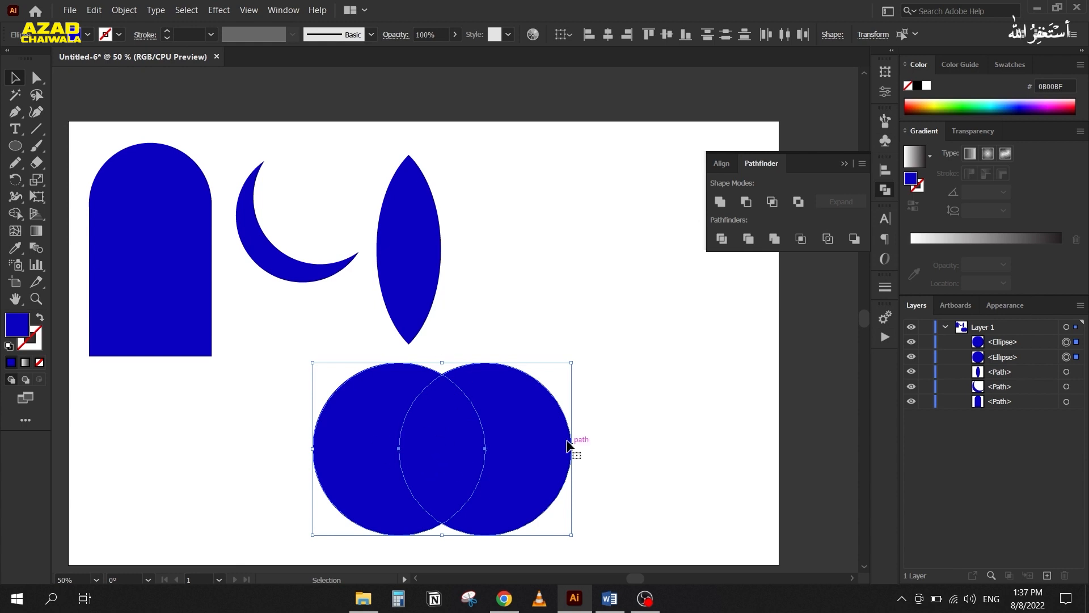
left_click(798, 201)
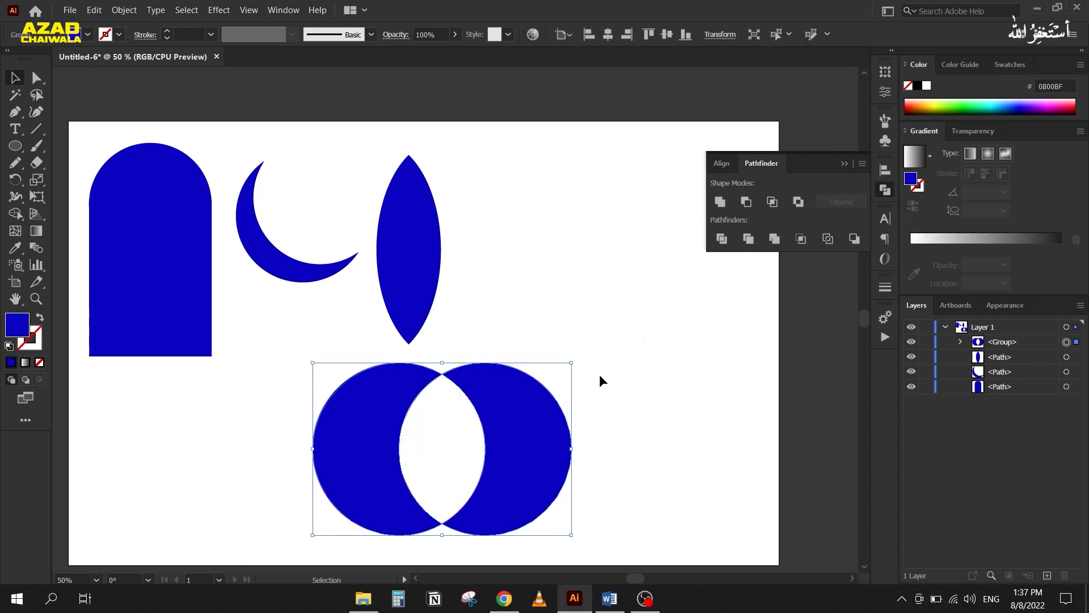
left_click_drag(515, 430, 677, 222)
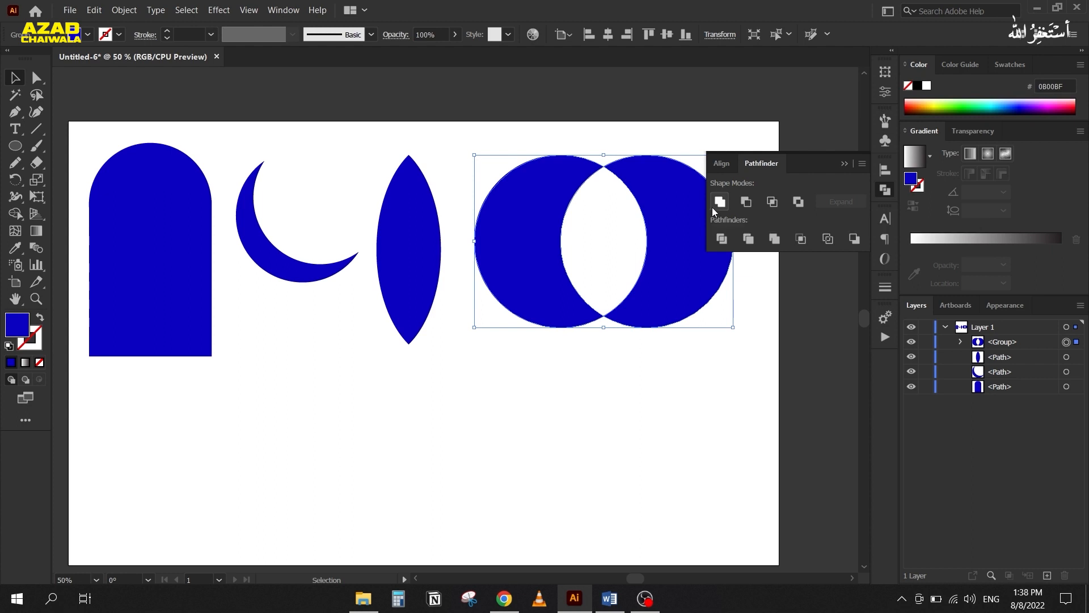
Step: Delete all the shapes and draw a new blue circle in the artboard's upper-left area
left_click_drag(286, 145, 645, 401)
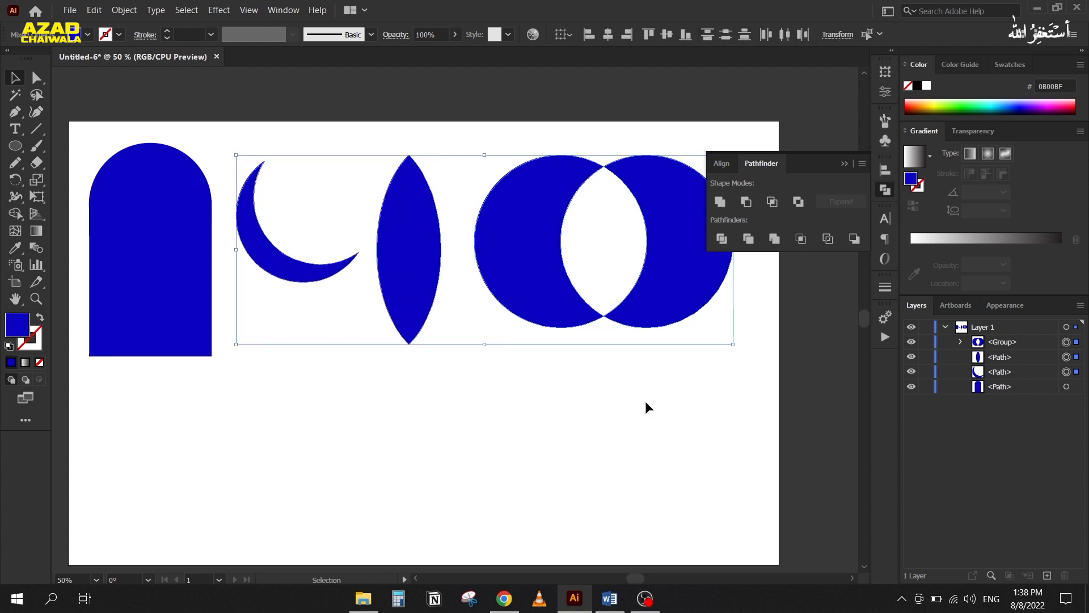
key("Delete")
left_click_drag(118, 281, 271, 292)
left_click_drag(292, 252, 209, 250)
key("Delete")
key("l")
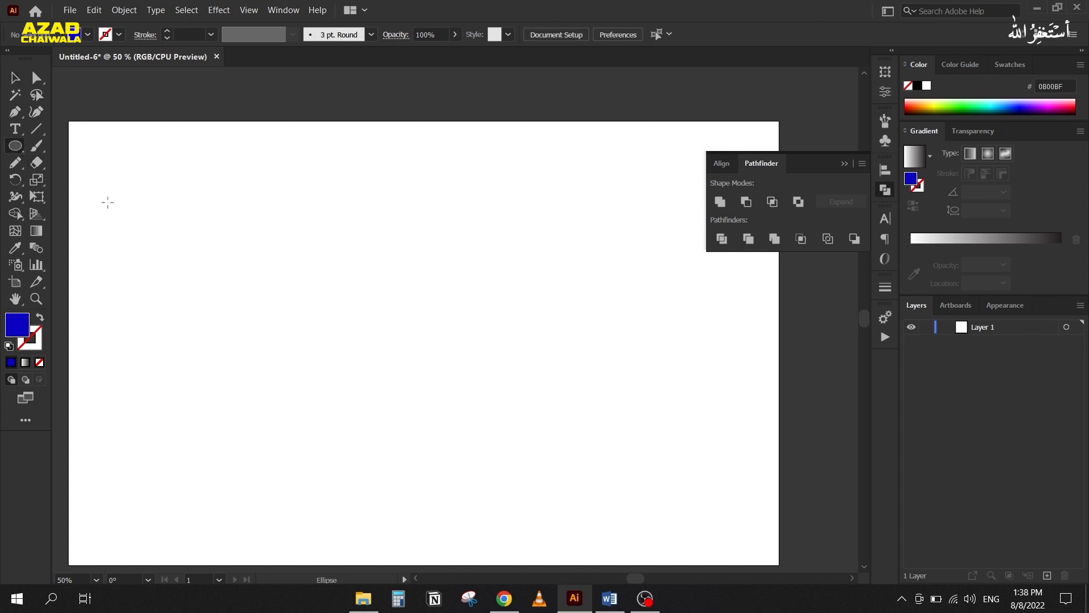
left_click_drag(183, 156, 358, 288)
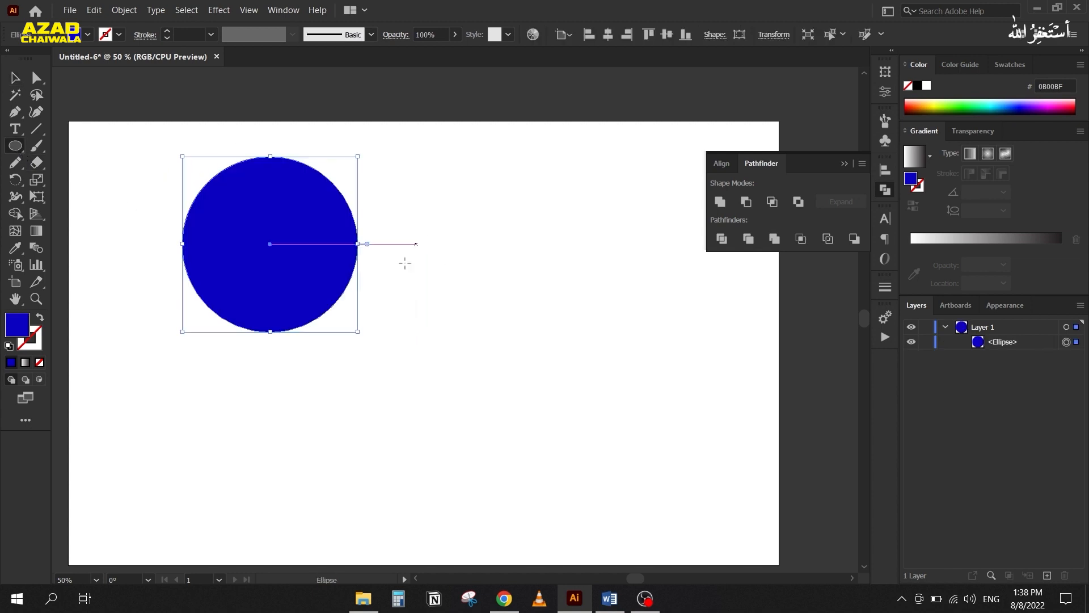
Step: Draw a slightly larger blue circle overlapping the lower-right part of the existing circle
left_click_drag(445, 256, 250, 450)
key("v")
Step: Try to unite the two circles, swap the merged shape's fill and stroke back and forth, and undo back to separate circles
left_click_drag(180, 155, 480, 414)
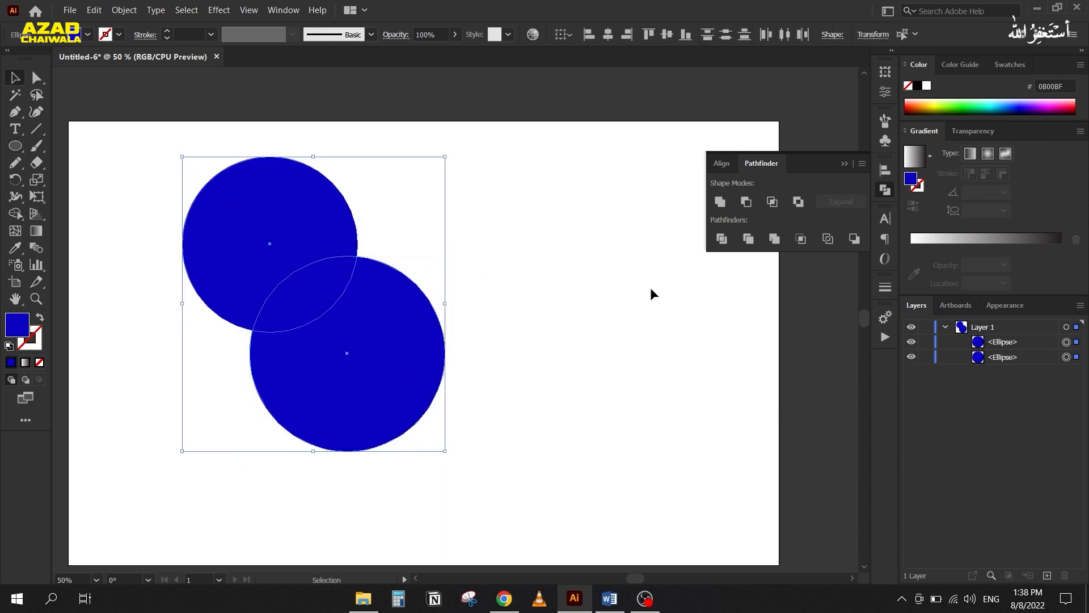
left_click(722, 204)
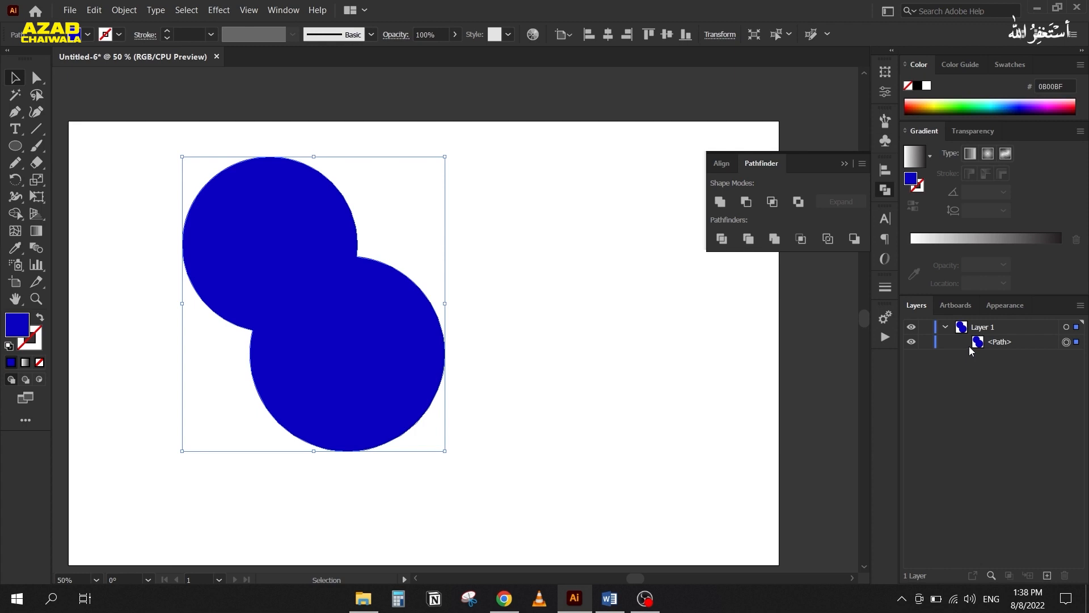
left_click(39, 317)
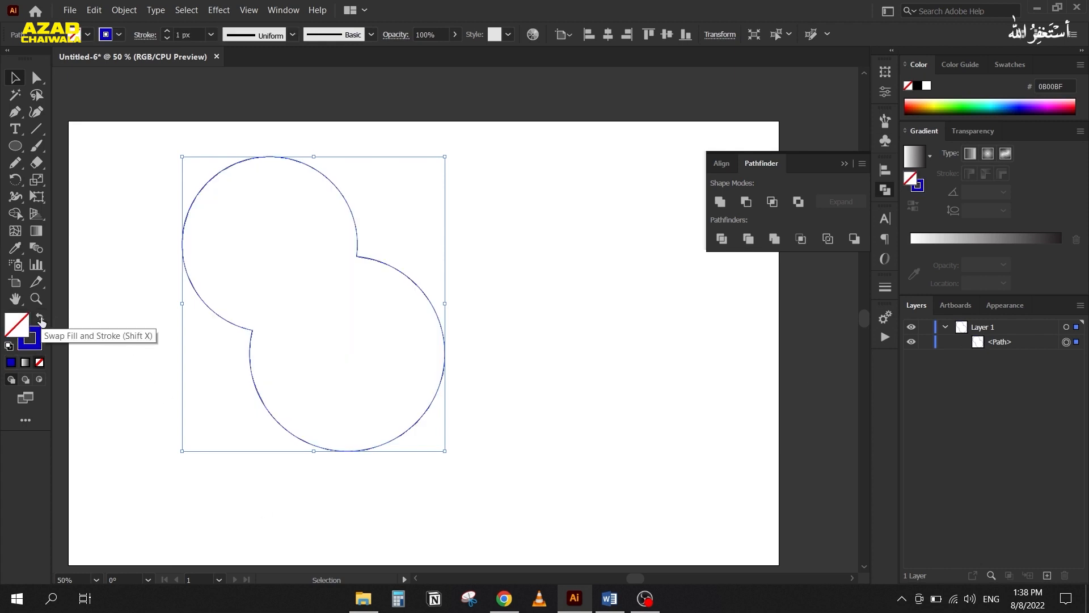
left_click(40, 319)
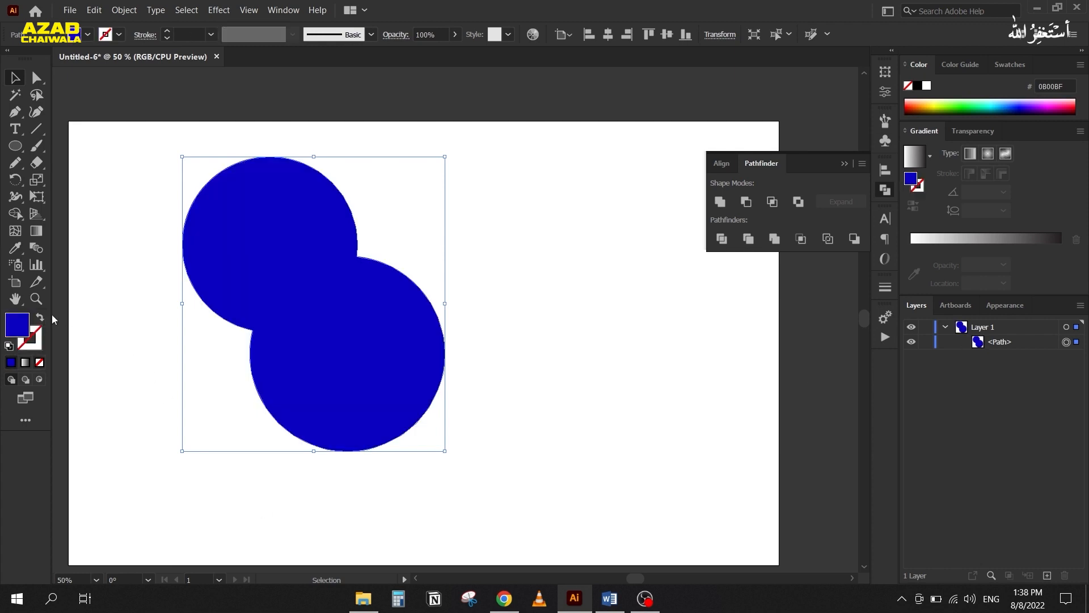
key("ctrl+z")
key("ctrl+z")
key("ctrl+z")
Step: Move the smaller upper circle down and to the right so it overlaps the larger circle more
key("v")
left_click(145, 316)
left_click_drag(230, 312, 161, 280)
left_click_drag(177, 236, 264, 301)
Step: Unite the two circles as an editable compound shape, then widen the layer list and expand the compound shape in it
left_click_drag(180, 181, 518, 477)
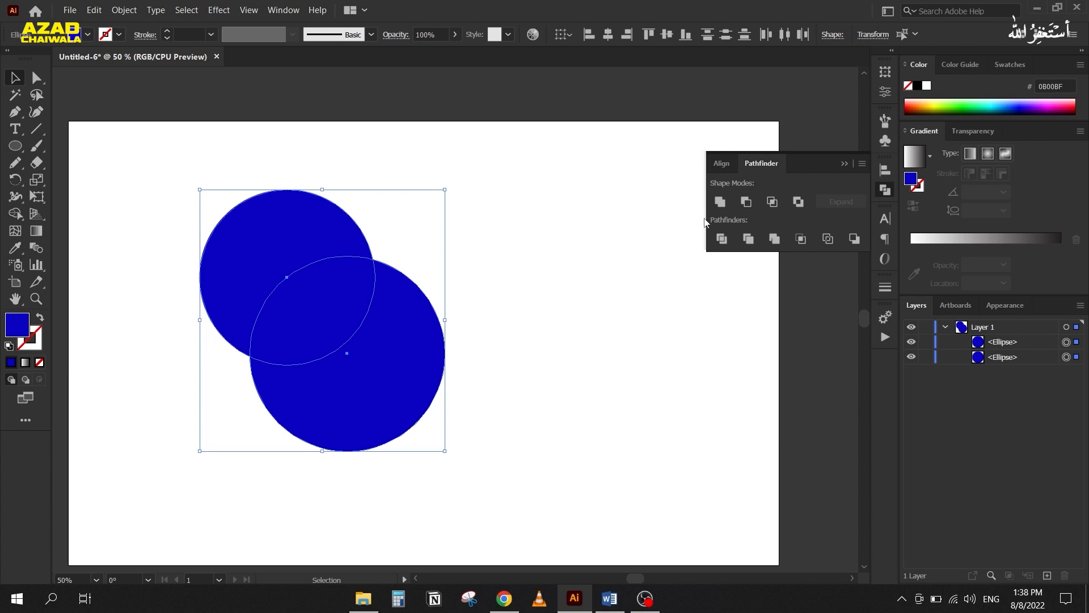
left_click(719, 201, "alt")
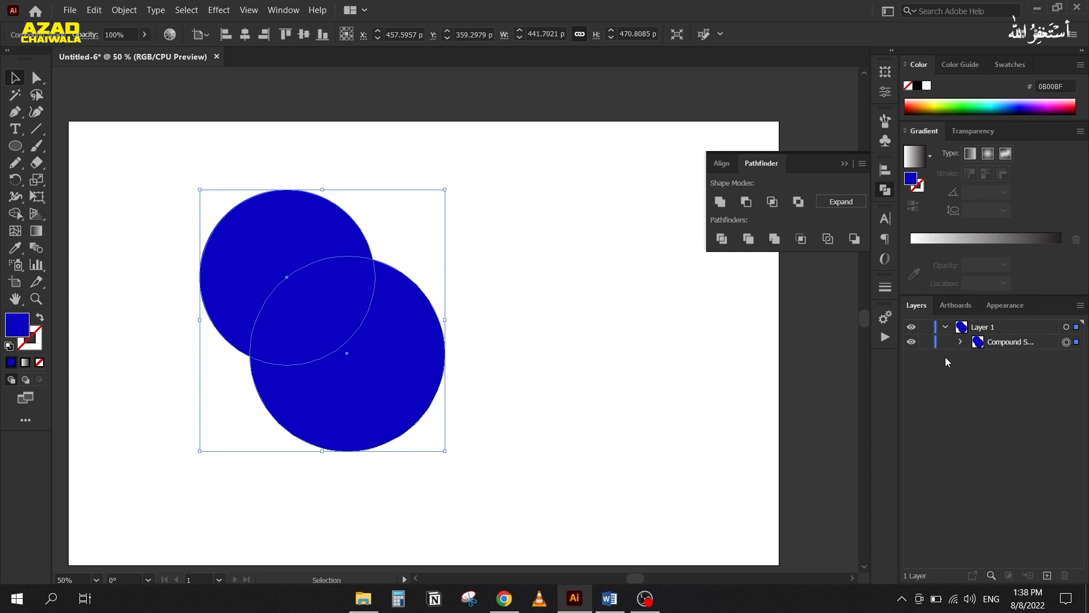
left_click(485, 321)
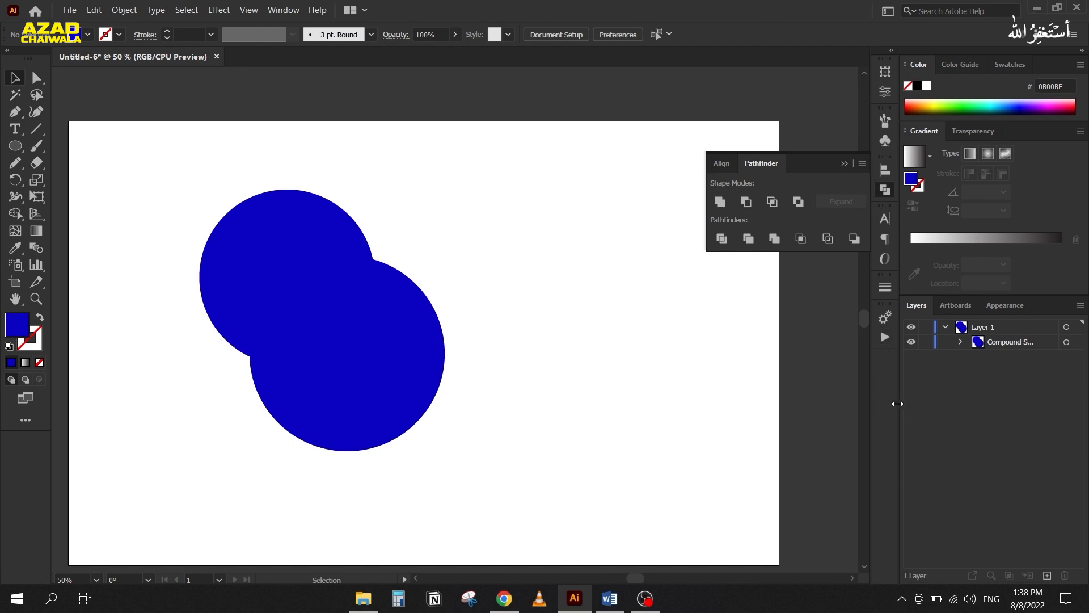
left_click_drag(900, 403, 887, 391)
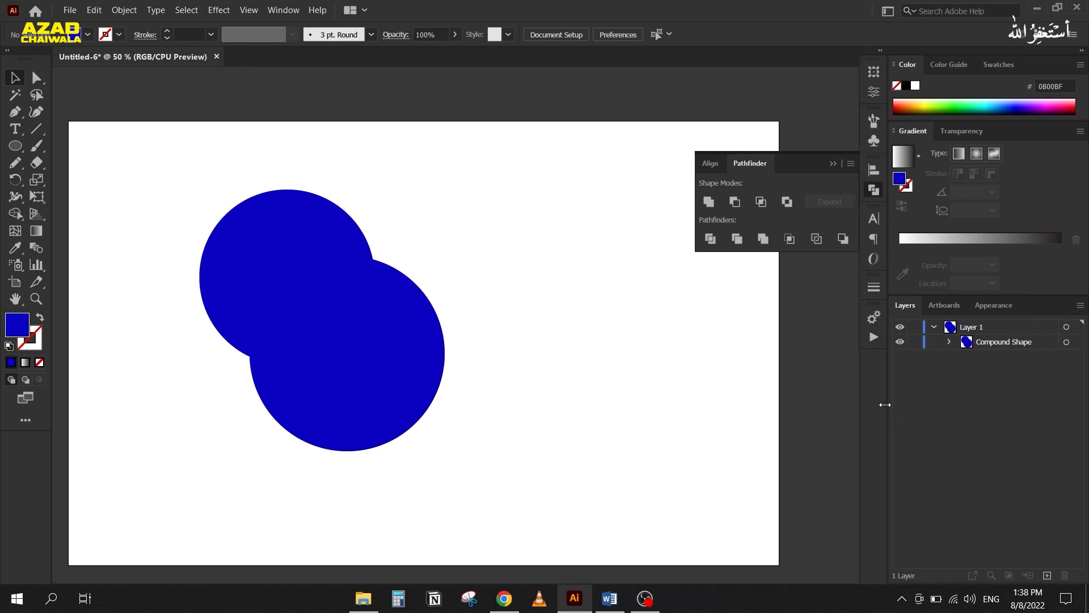
left_click(946, 342)
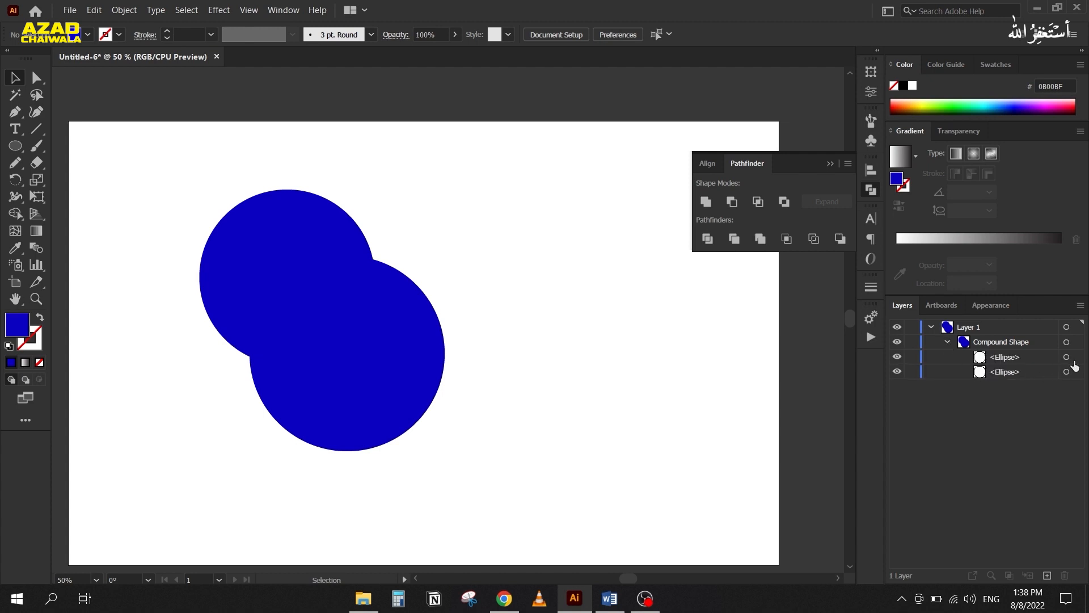
Step: Target the individual ellipses inside the compound shape and move the larger one slightly down and to the right
left_click(1067, 373)
left_click(1068, 373)
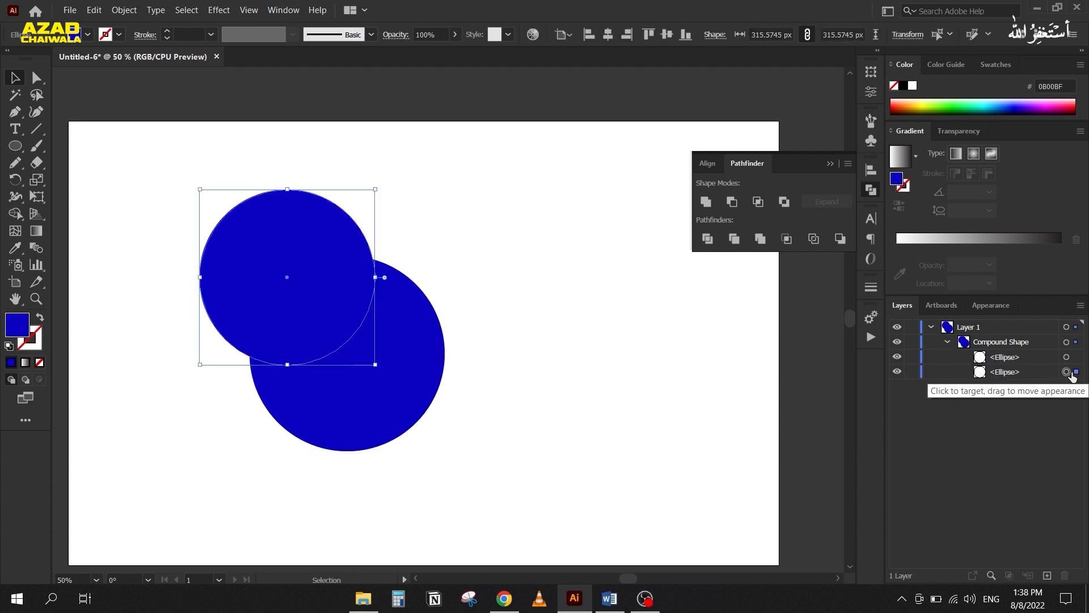
left_click(1069, 358)
left_click(1069, 373)
left_click(1067, 358)
mouse_move(343, 368)
left_mouse_down()
mouse_move(389, 311)
mouse_move(399, 323)
mouse_move(426, 306)
mouse_move(328, 381)
left_mouse_up()
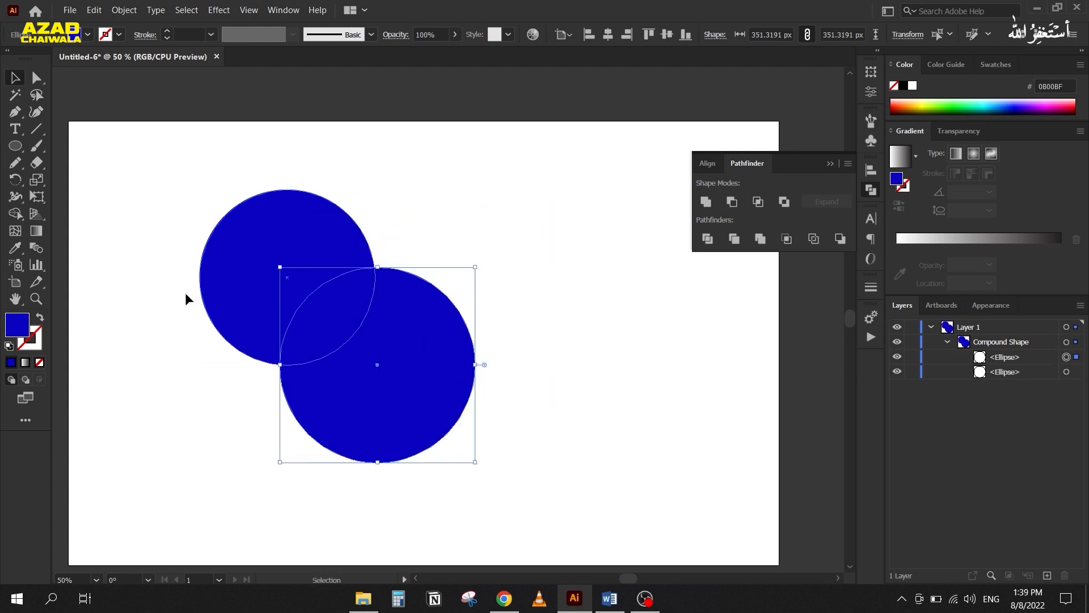
Step: Select the whole compound shape and swap its fill and stroke back and forth
left_click(158, 298)
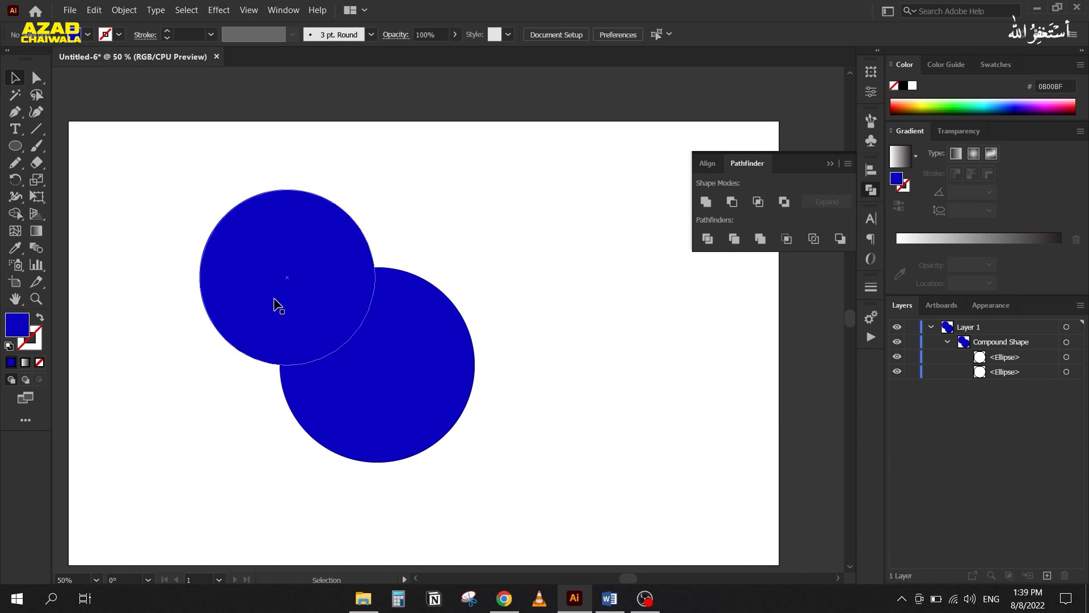
left_click(274, 304)
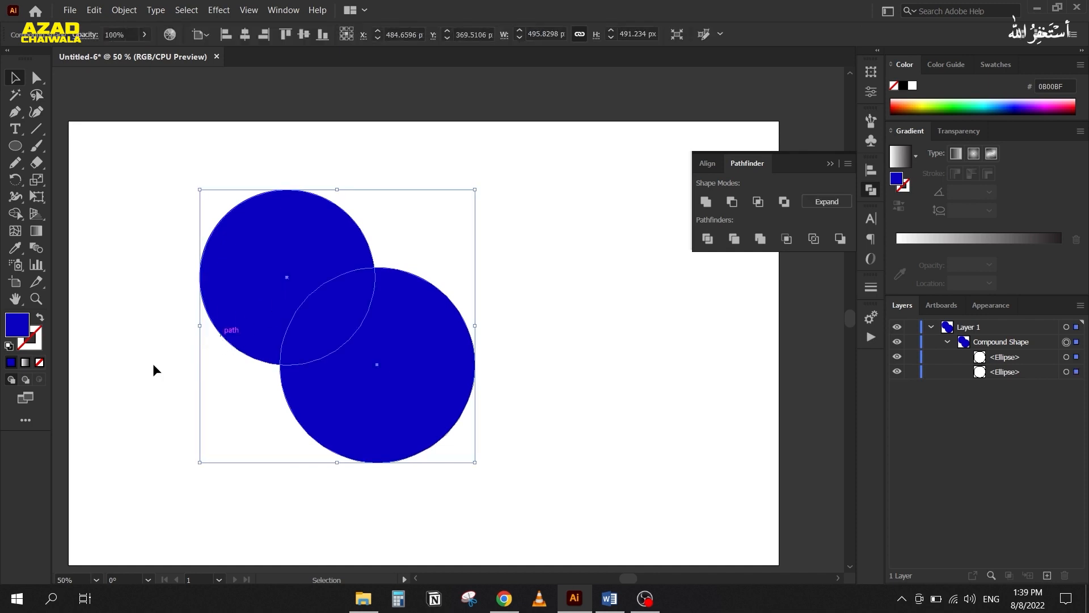
left_click(36, 320)
left_click(37, 320)
Step: Draw a circle about 176 px wide over the overlap and subtract it from the compound shape with an editable Minus Front
left_click(14, 149)
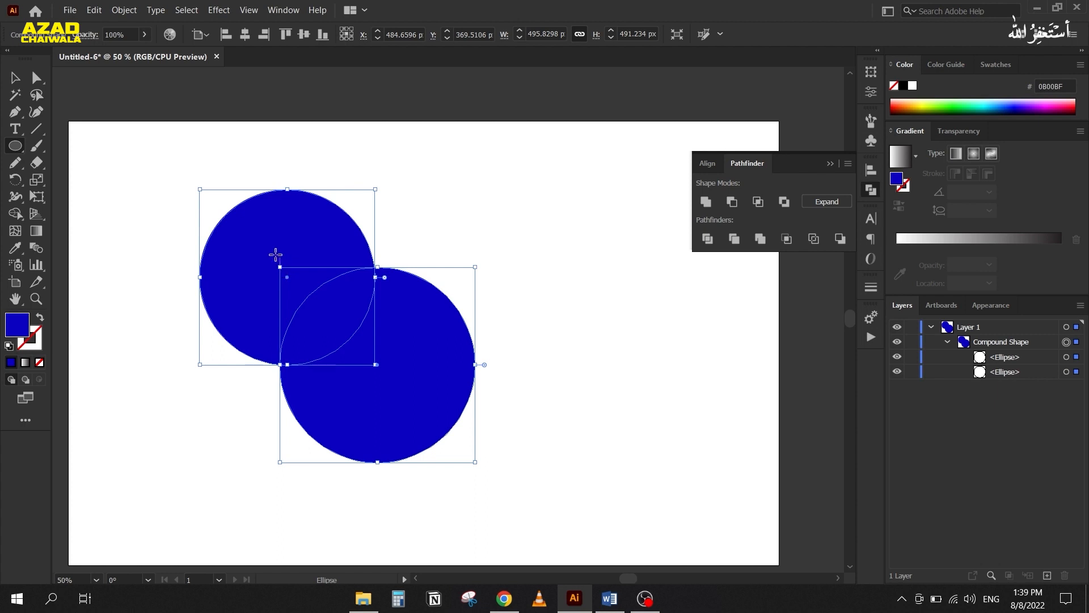
left_click_drag(276, 255, 372, 351)
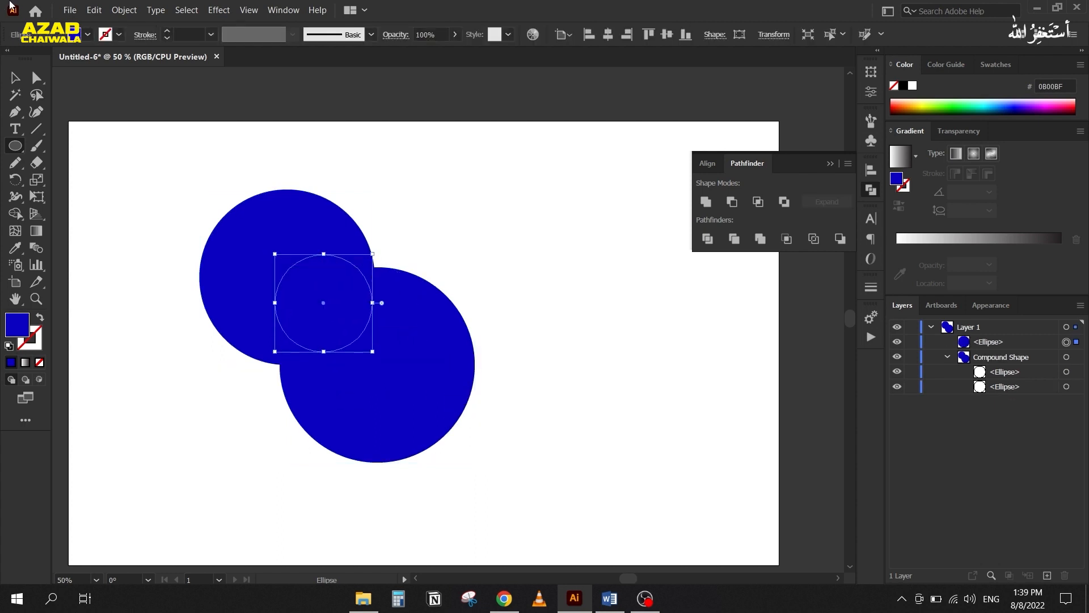
left_click(14, 80)
left_click_drag(159, 176, 535, 471)
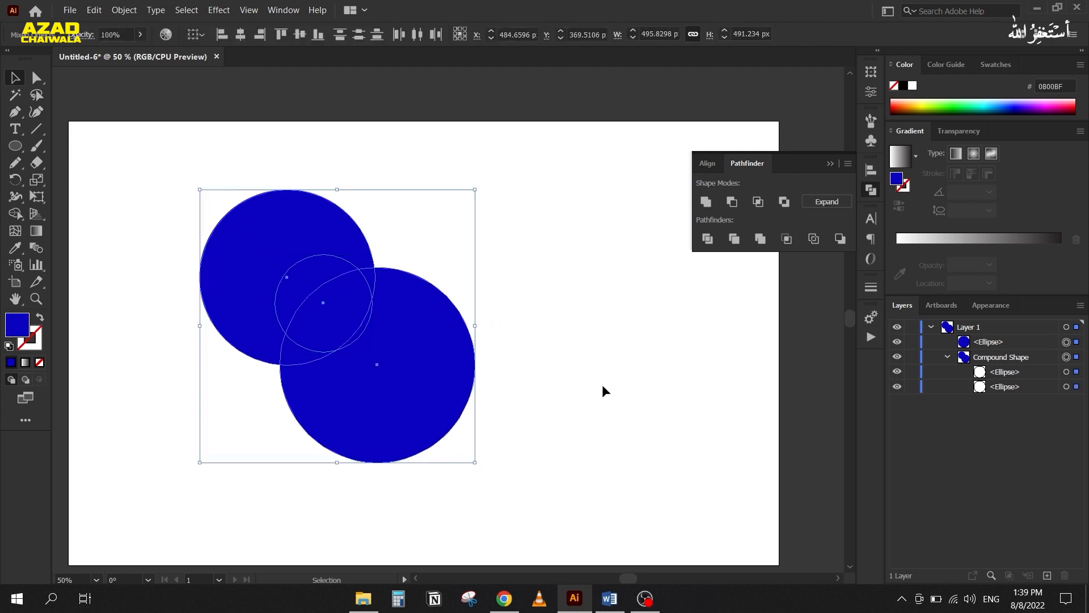
left_click(732, 202)
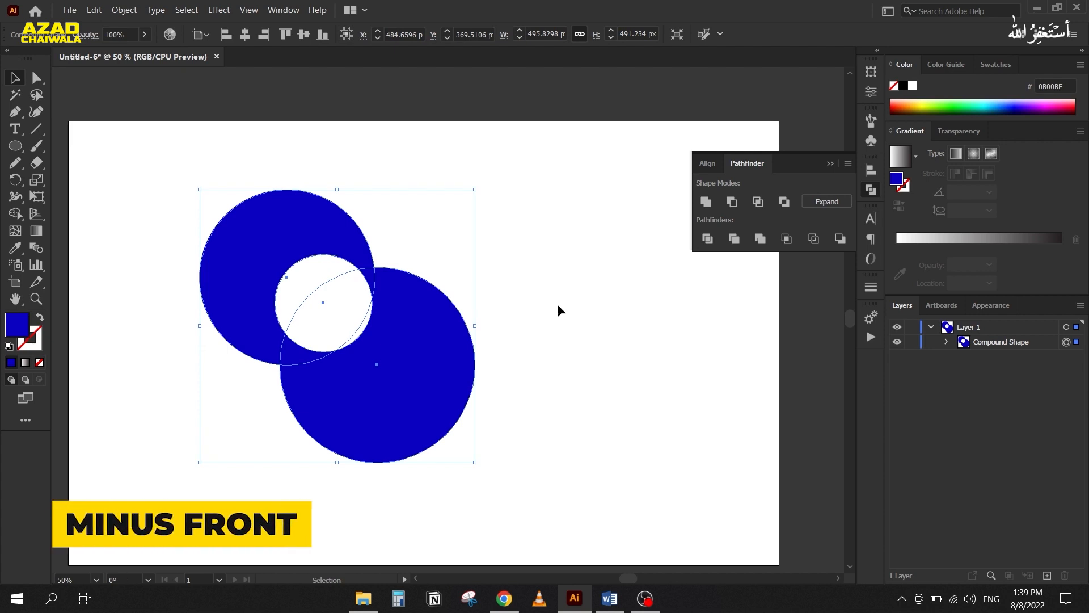
Step: Examine the nested compound shape's contents in the layer list and target the cut-out ellipse
left_click(946, 342)
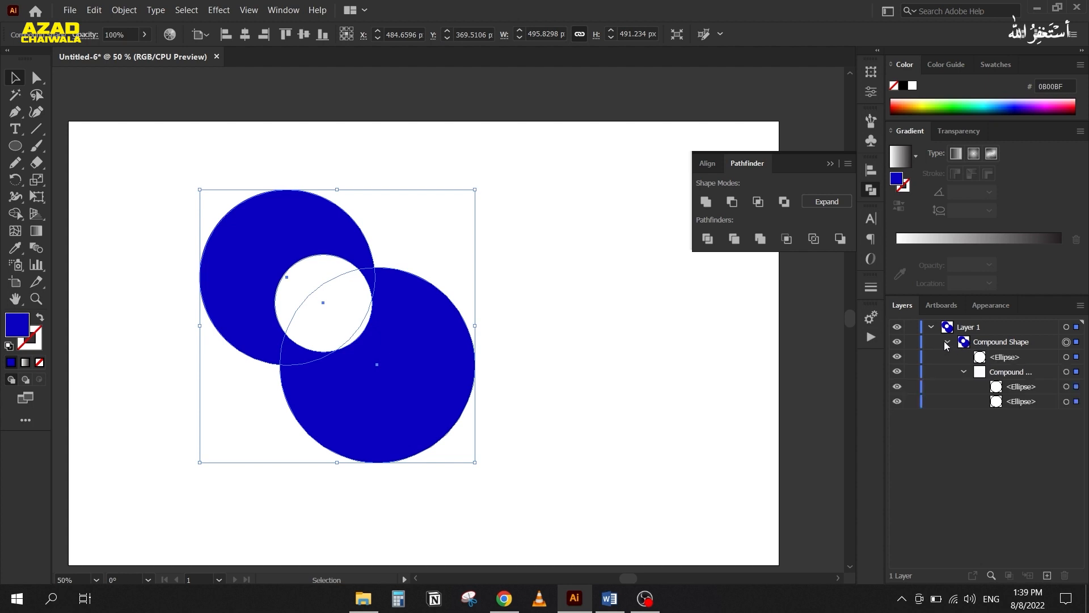
left_click(963, 372)
left_click(1067, 356)
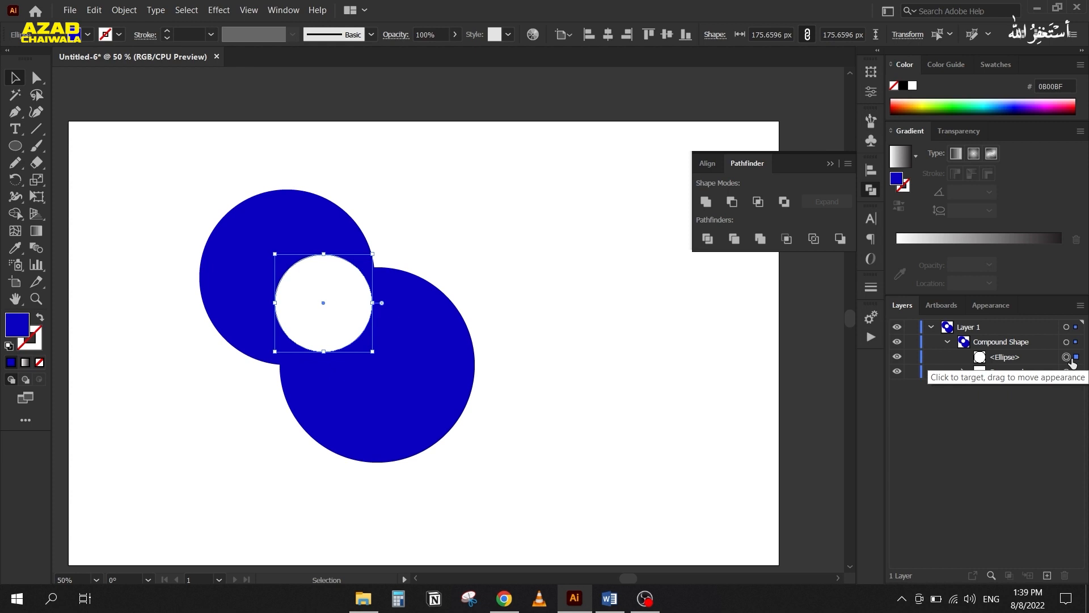
left_click(196, 386)
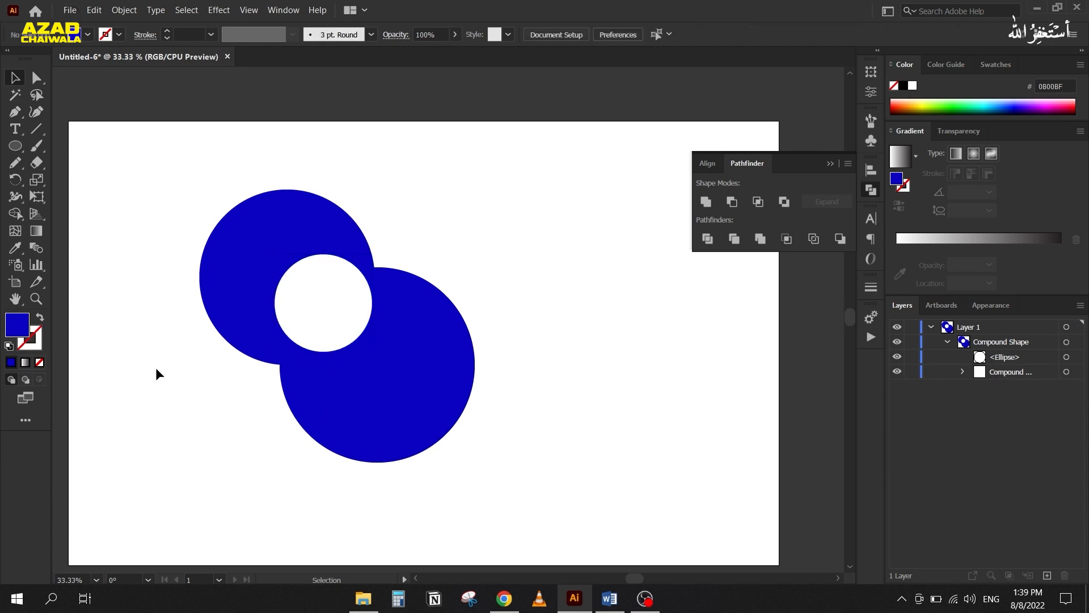
Step: Move the compound shape off the artboard to its right and shift the cut-out circle up into the smaller circle
key("ctrl+minus")
left_click_drag(310, 349, 700, 336)
key("ctrl+plus")
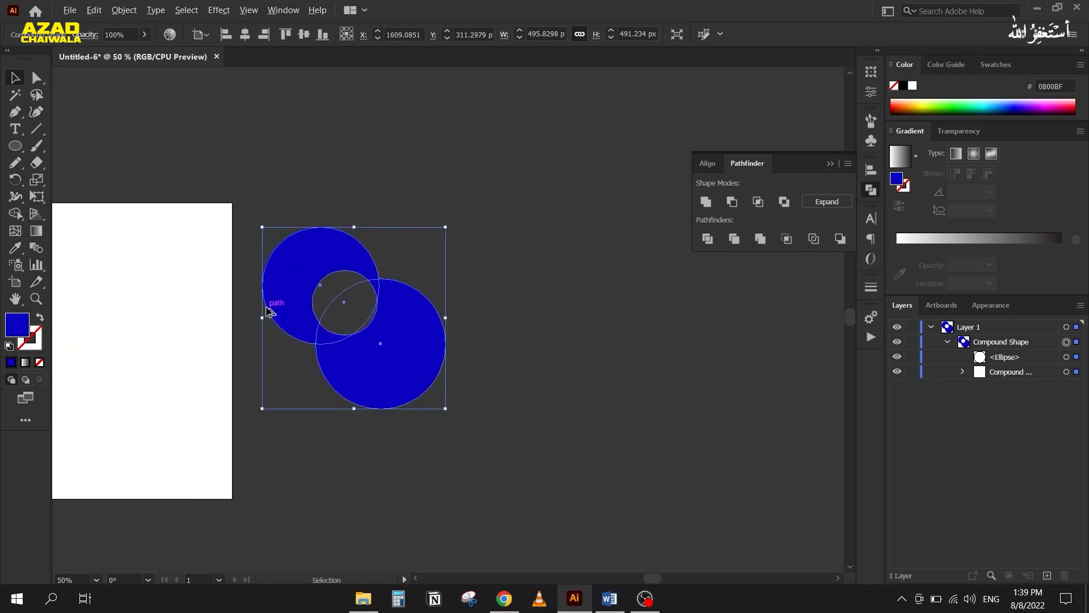
left_click(610, 313)
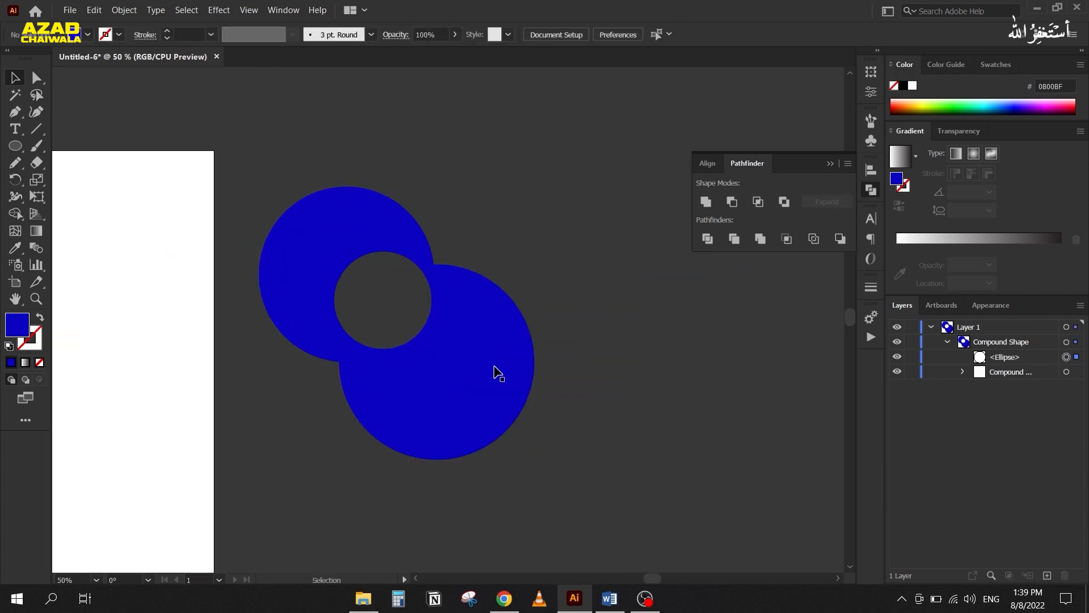
left_click(325, 278)
left_click_drag(357, 315, 316, 292)
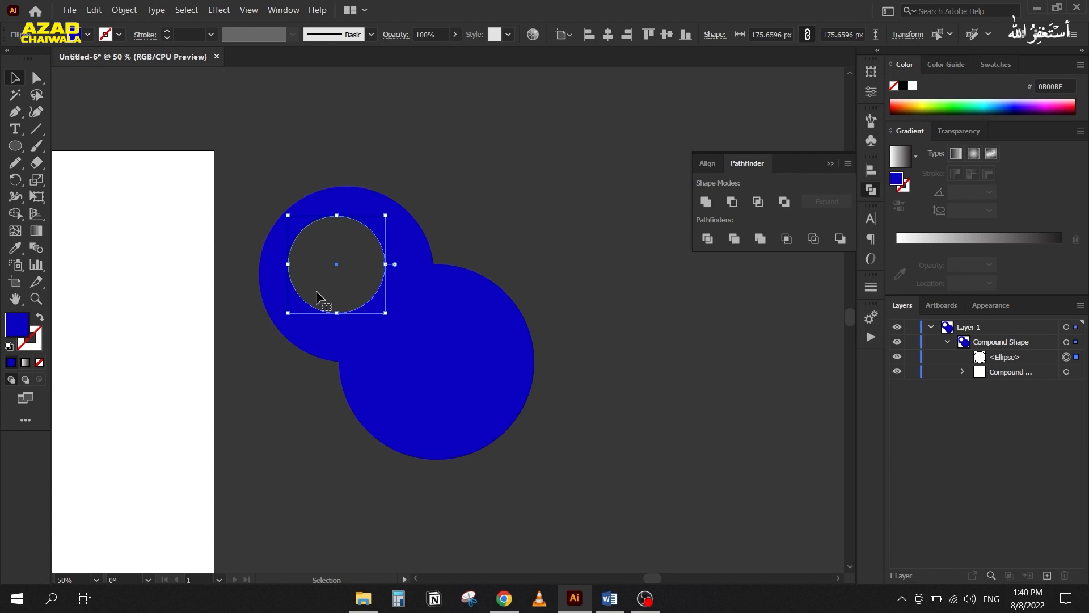
Step: Select the compound shape beside the artboard and delete it
scroll(208, 299, "down", 2)
left_click_drag(128, 408, 375, 318)
scroll(522, 204, "up", 1)
left_click_drag(440, 137, 587, 318)
key("Delete")
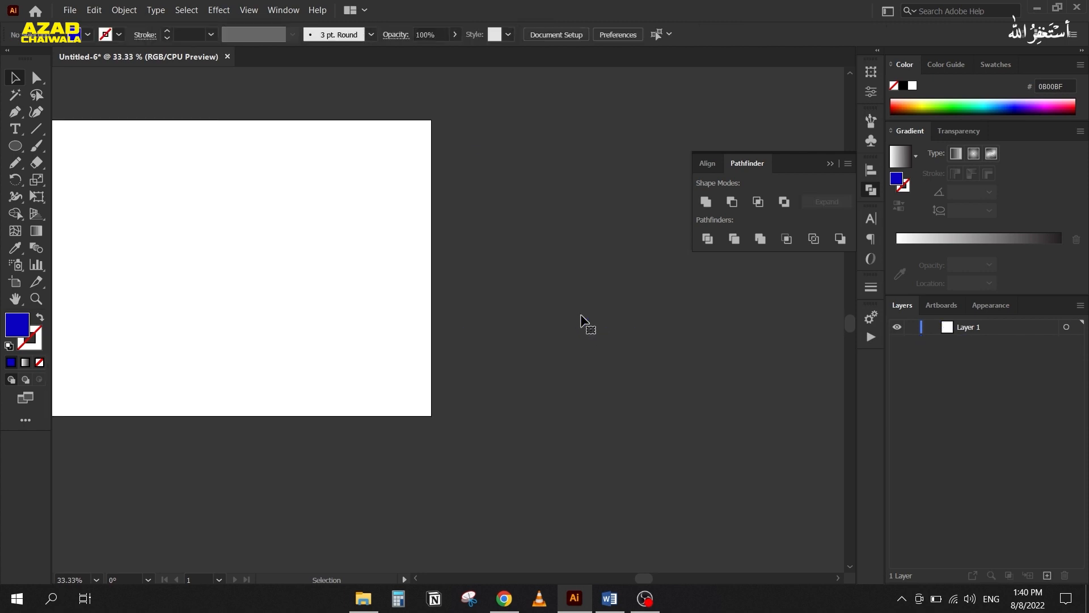
Step: Draw a new blue circle in the left part of the empty artboard
left_click_drag(221, 284, 328, 297)
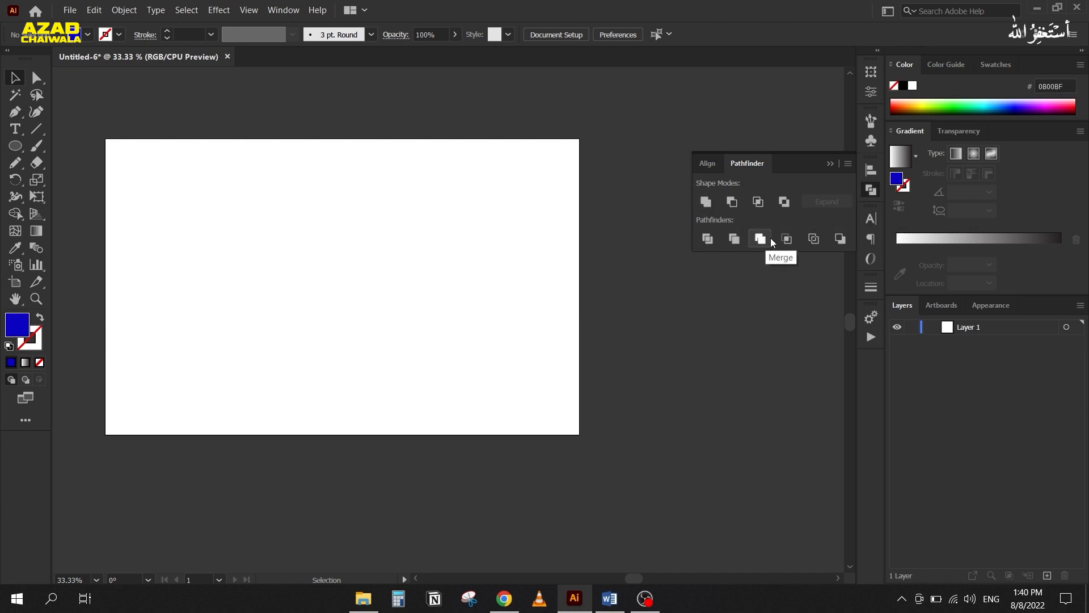
scroll(277, 253, "up", 1)
left_click_drag(288, 282, 312, 294)
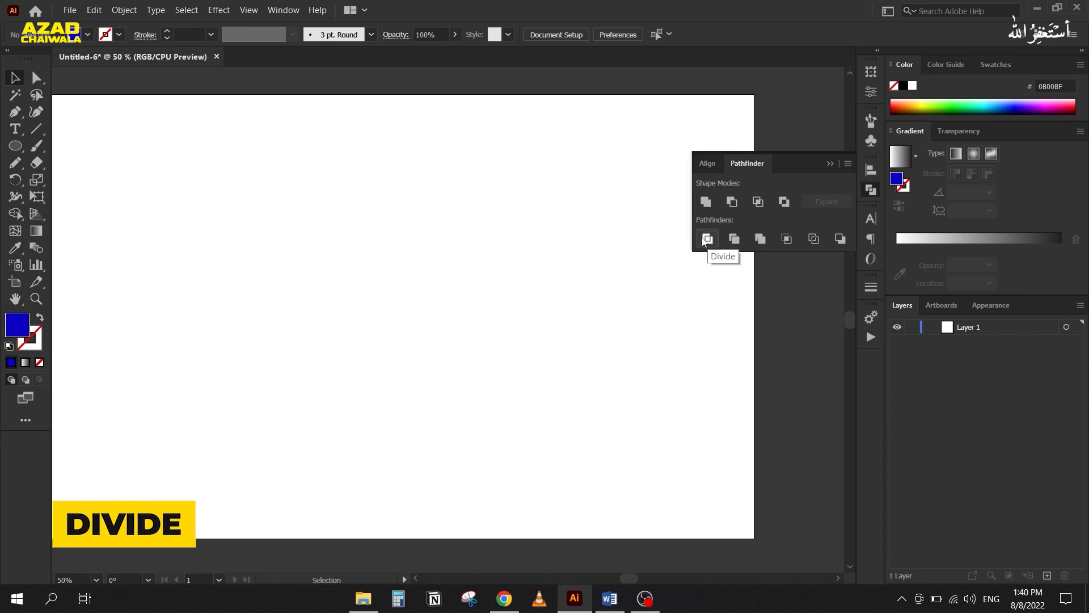
left_click(15, 146)
left_click_drag(147, 173, 361, 409)
key("v")
Step: Duplicate the blue circle up and to the right so the two overlap, and fill the copy with pink E9006B
left_click_drag(232, 292, 218, 322)
left_click_drag(188, 357, 238, 309)
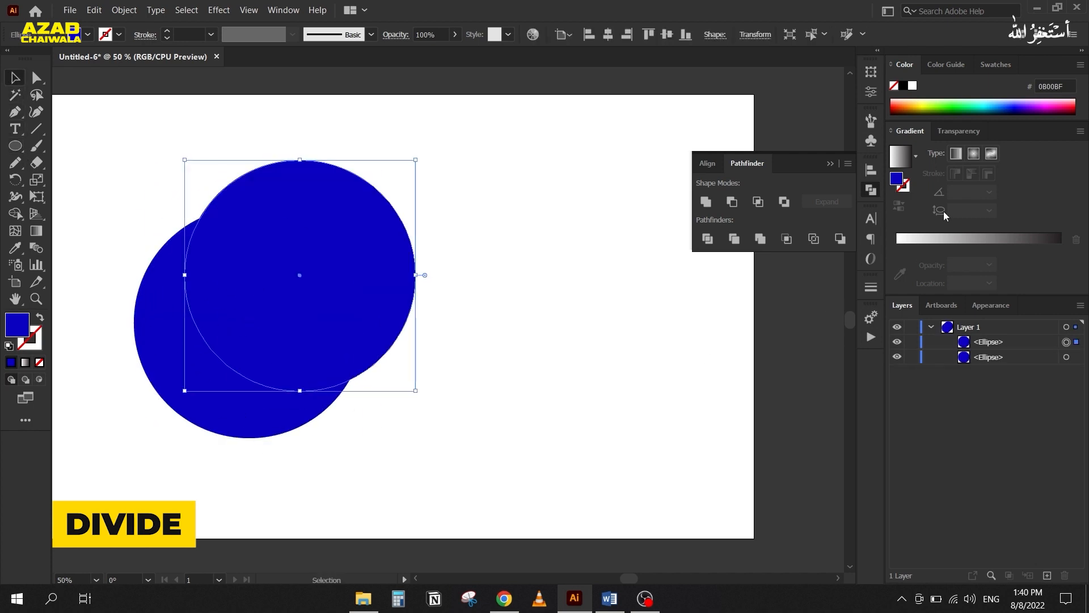
left_click(1064, 103)
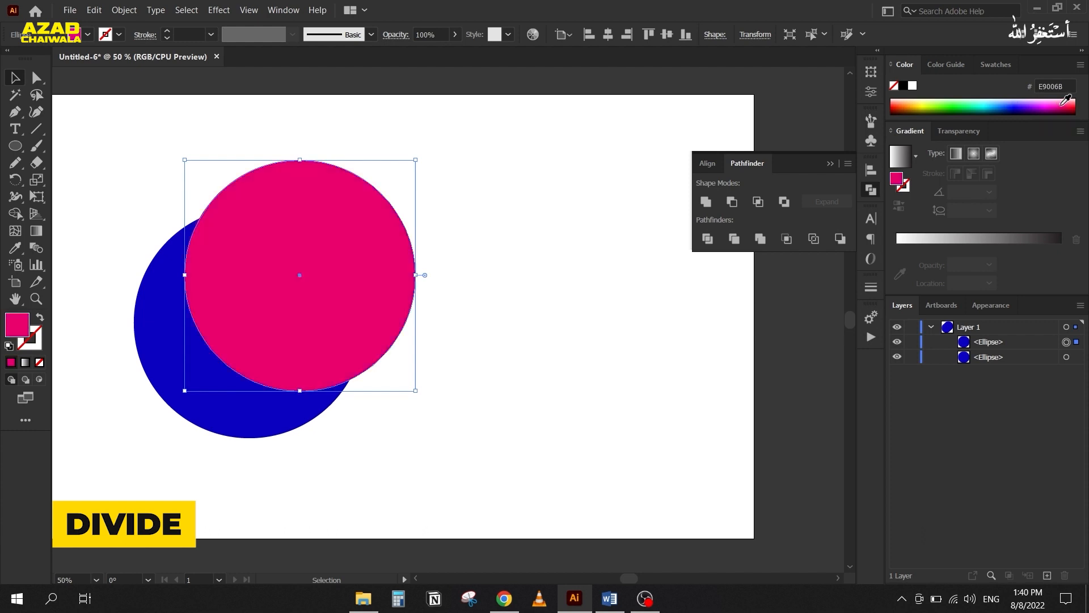
Step: Divide the pink and blue circles with Pathfinder and check the resulting group's paths in the layer list
left_click_drag(128, 178, 383, 464)
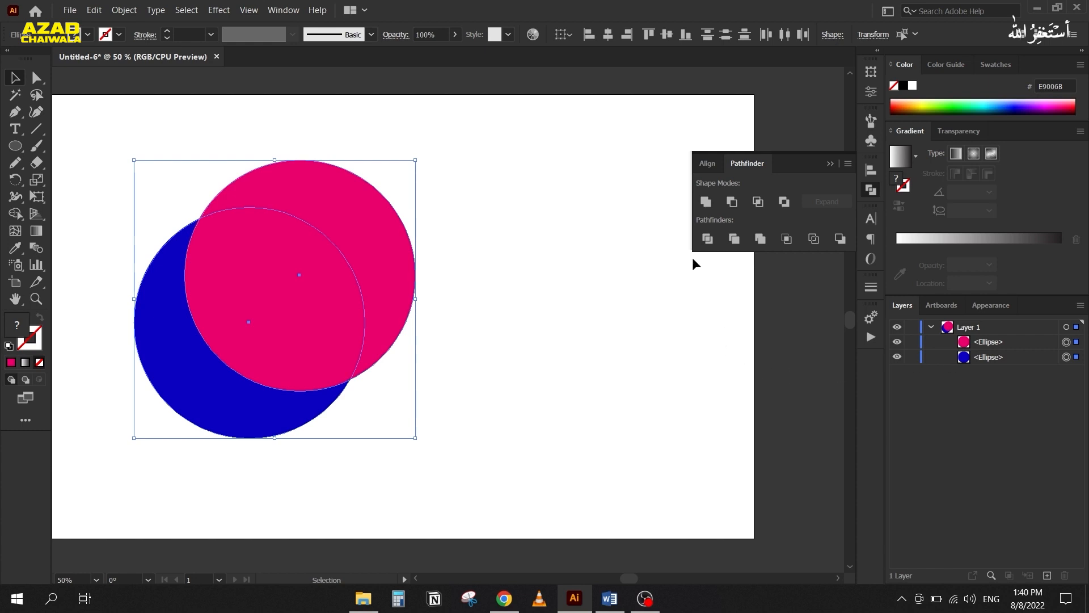
left_click(707, 238)
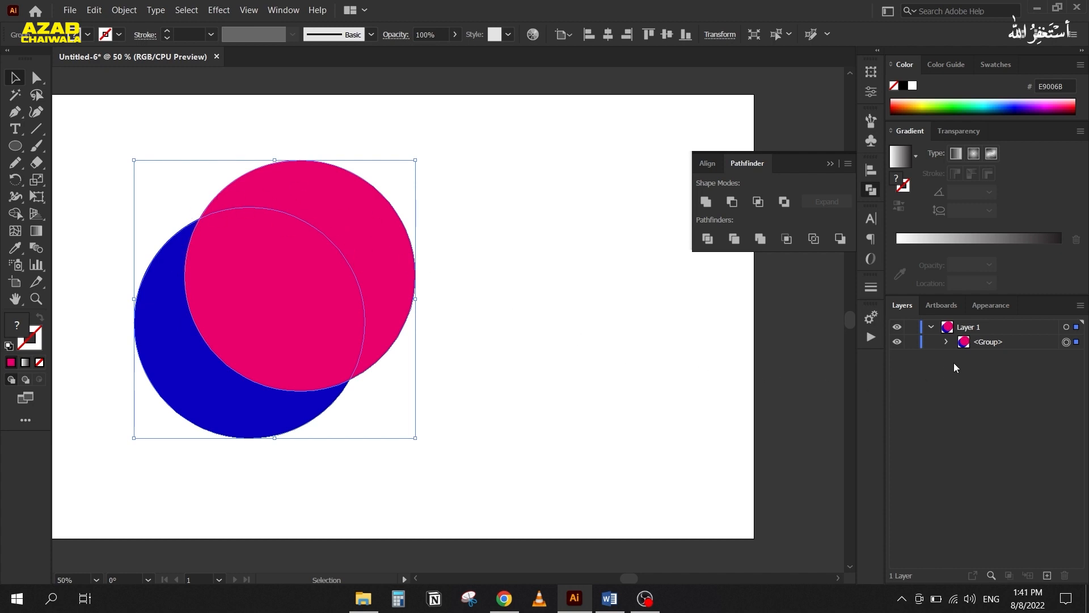
left_click(946, 342)
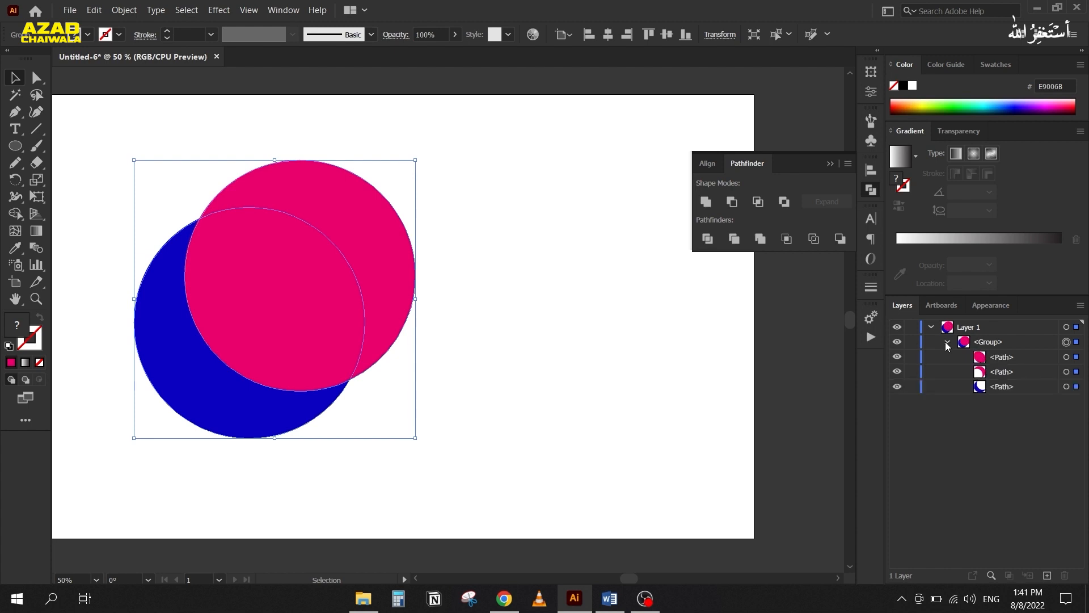
left_click(946, 342)
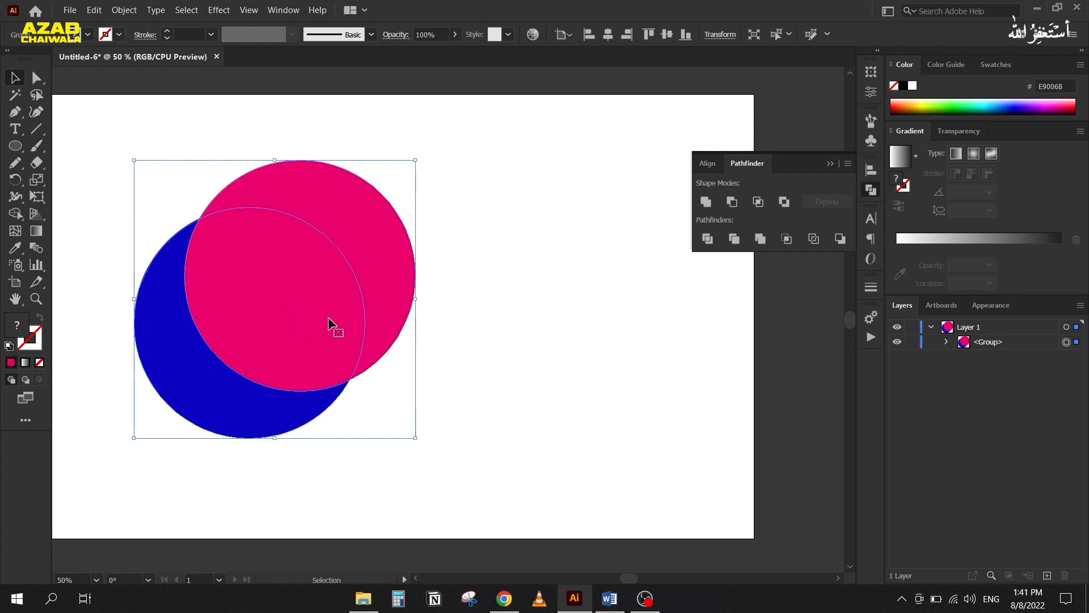
Step: Ungroup the divided pieces and deselect them
right_click(372, 282)
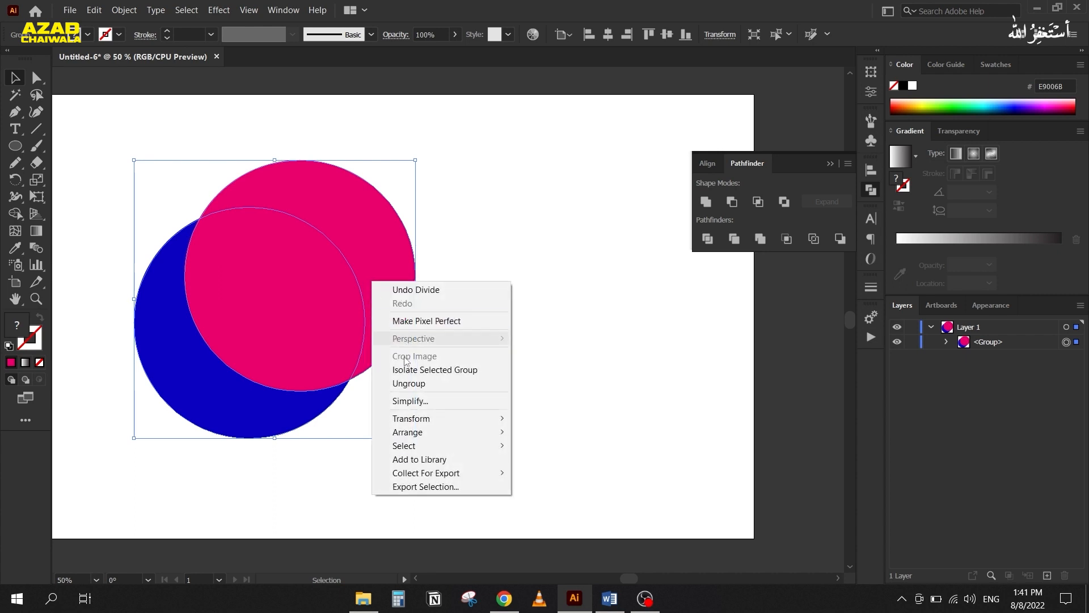
left_click(433, 385)
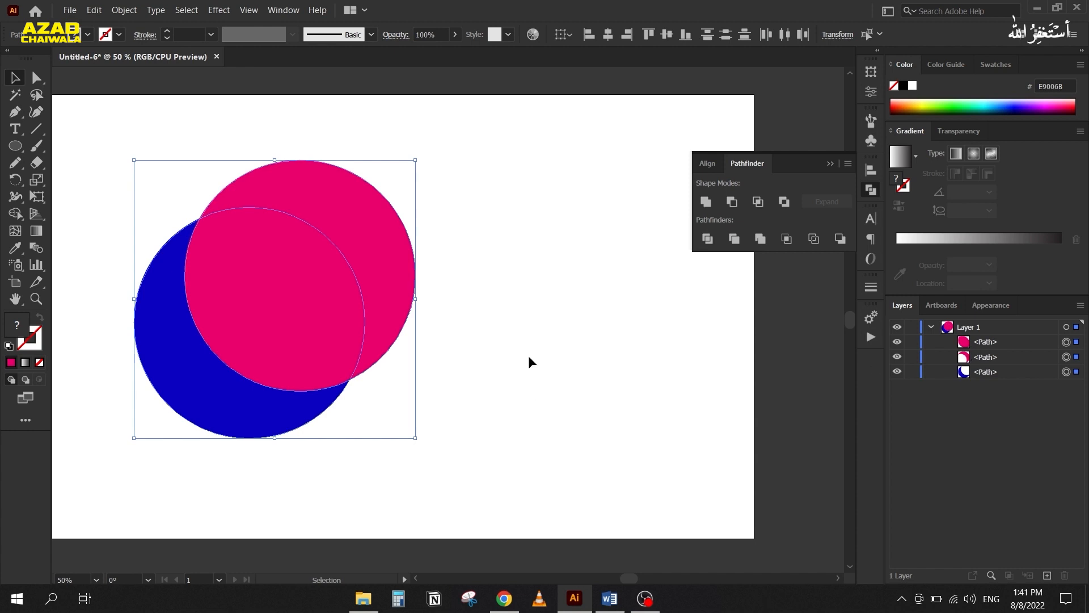
left_click(634, 305)
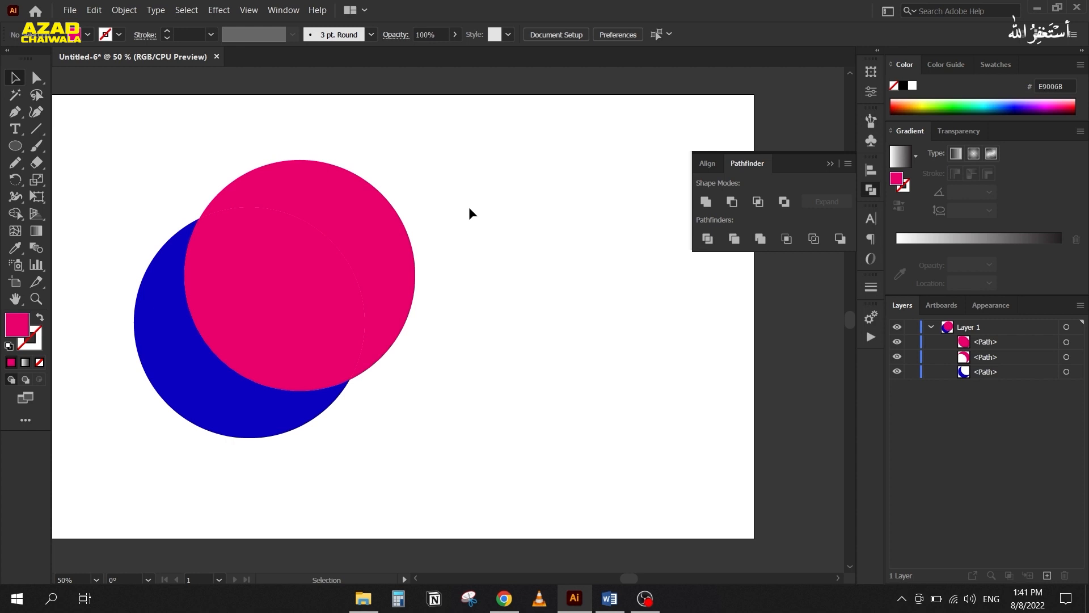
Step: Move the pink and blue crescents away from each other and delete the pink overlap piece between them
left_click_drag(344, 219, 367, 206)
left_click_drag(180, 382, 144, 409)
left_click(274, 335)
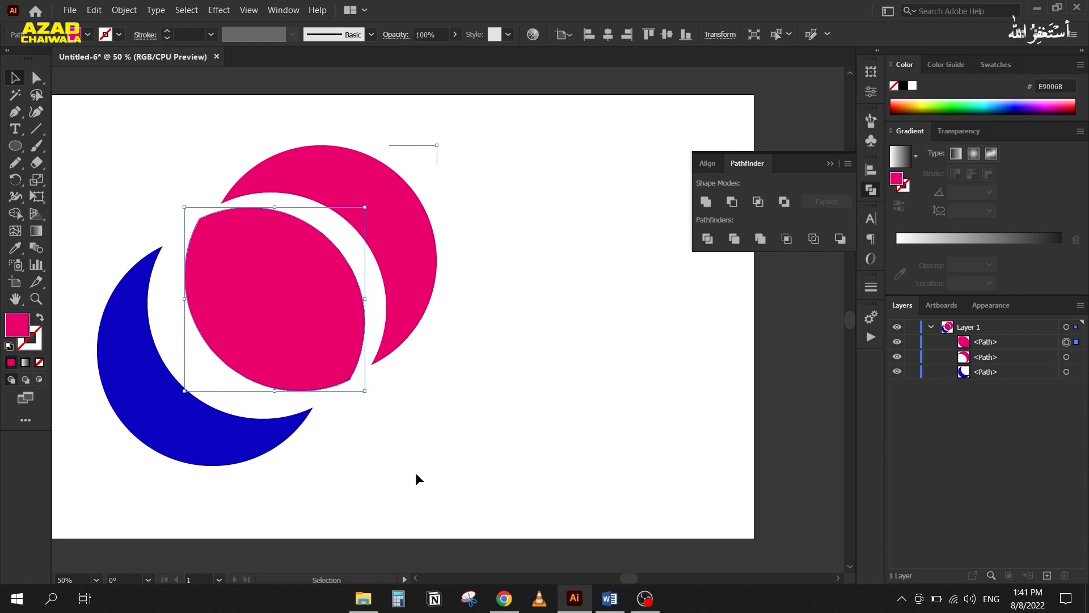
key("Delete")
Step: Move the blue crescent up beside the pink one, and delete both crescents to clear the artboard
left_click_drag(145, 372, 122, 335)
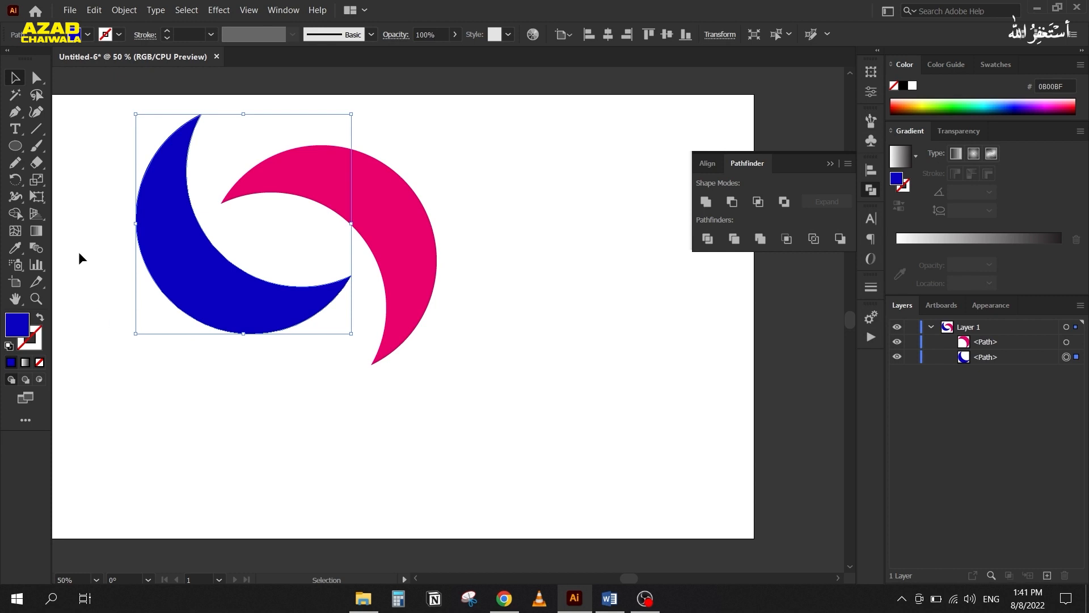
left_click_drag(100, 175, 417, 354)
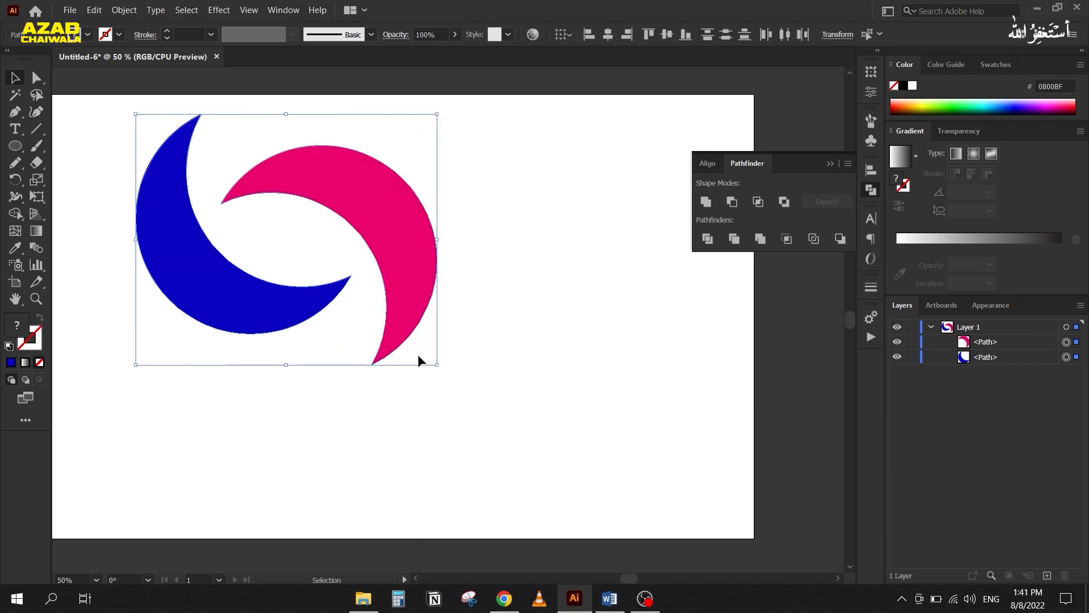
key("Delete")
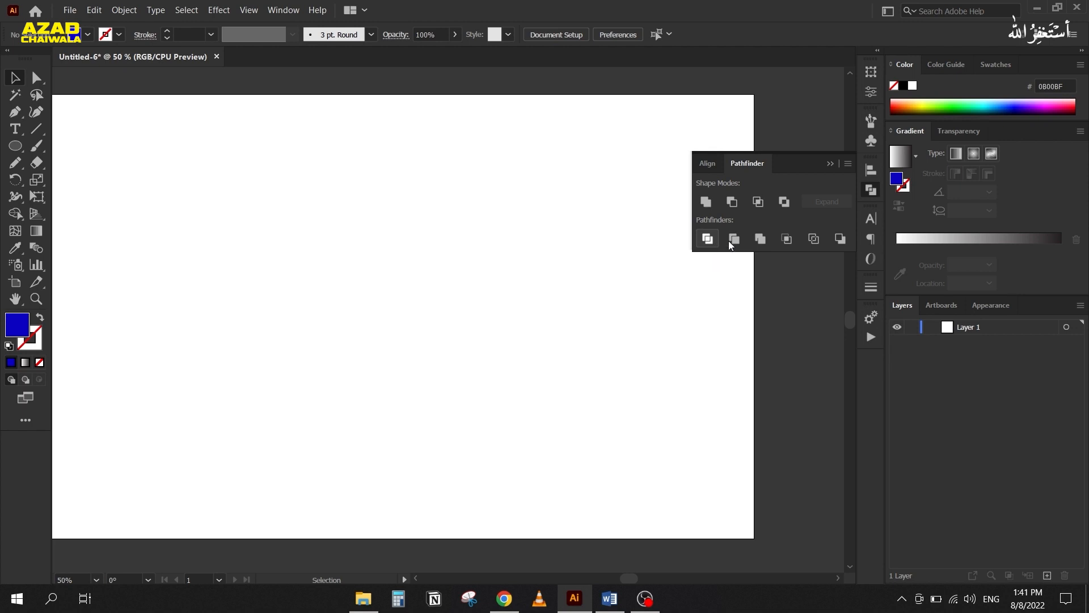
Step: Draw a vertical stack of four overlapping blue circles near the artboard's left edge: small, medium, large, and small at the bottom
key("space")
mouse_move(328, 277)
left_mouse_down()
mouse_move(369, 297)
mouse_move(345, 289)
left_mouse_up()
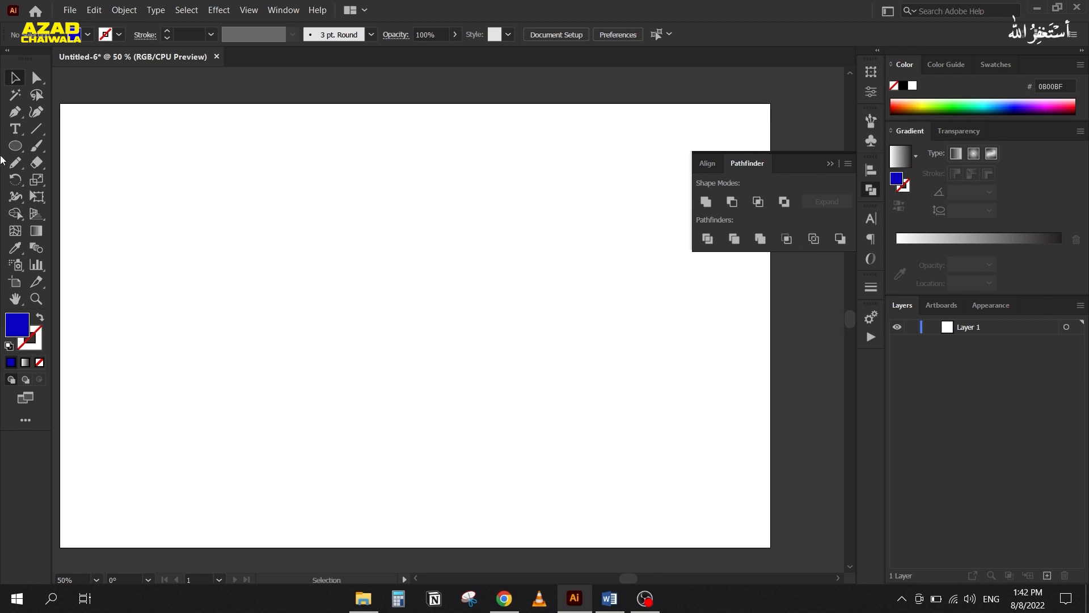
left_click(15, 146)
left_click_drag(148, 130, 205, 188)
left_click_drag(109, 165, 244, 295)
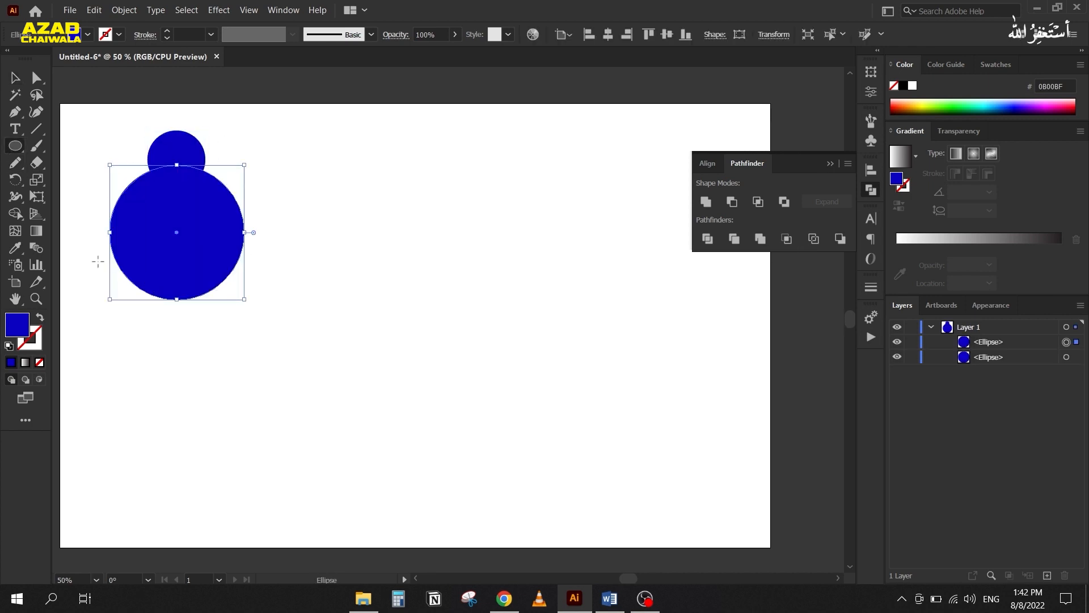
left_click_drag(87, 232, 286, 410)
left_click_drag(228, 463, 166, 404)
Step: Align the four stacked circles to a common horizontal center
left_click(17, 79)
left_click_drag(91, 128, 306, 499)
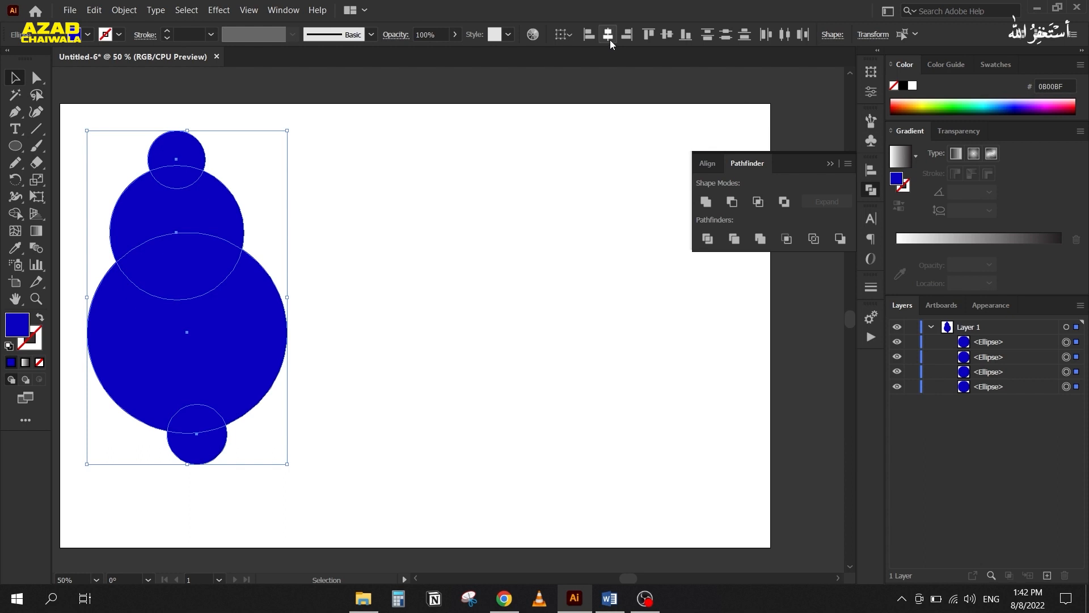
left_click(608, 35)
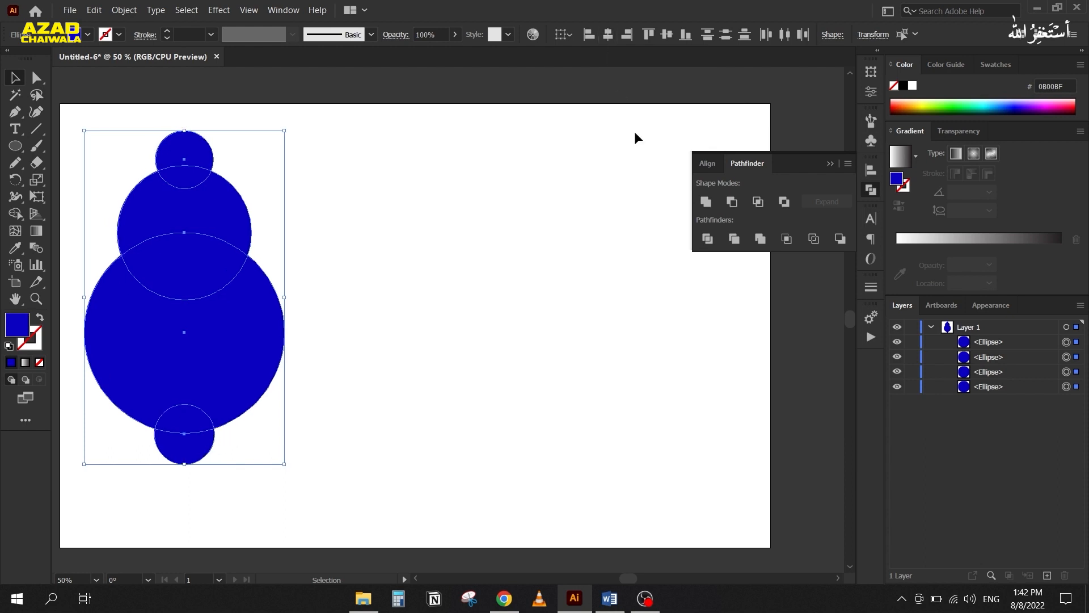
left_click(703, 163)
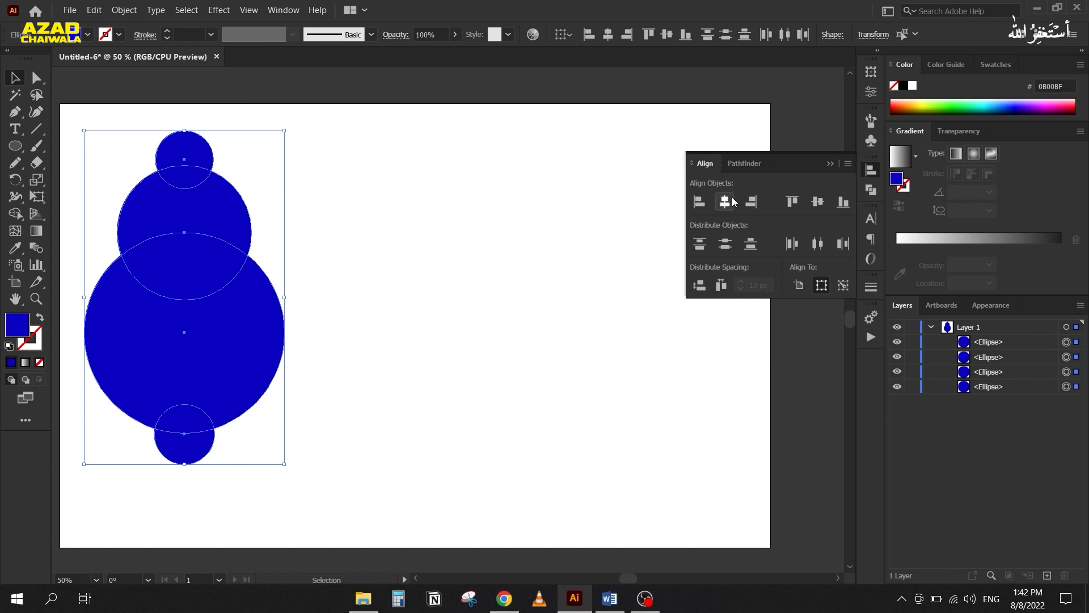
left_click(743, 164)
Step: Fill the largest circle with purple C800D4 and the bottom small circle with yellow FFD615
left_click(316, 220)
left_click(182, 388)
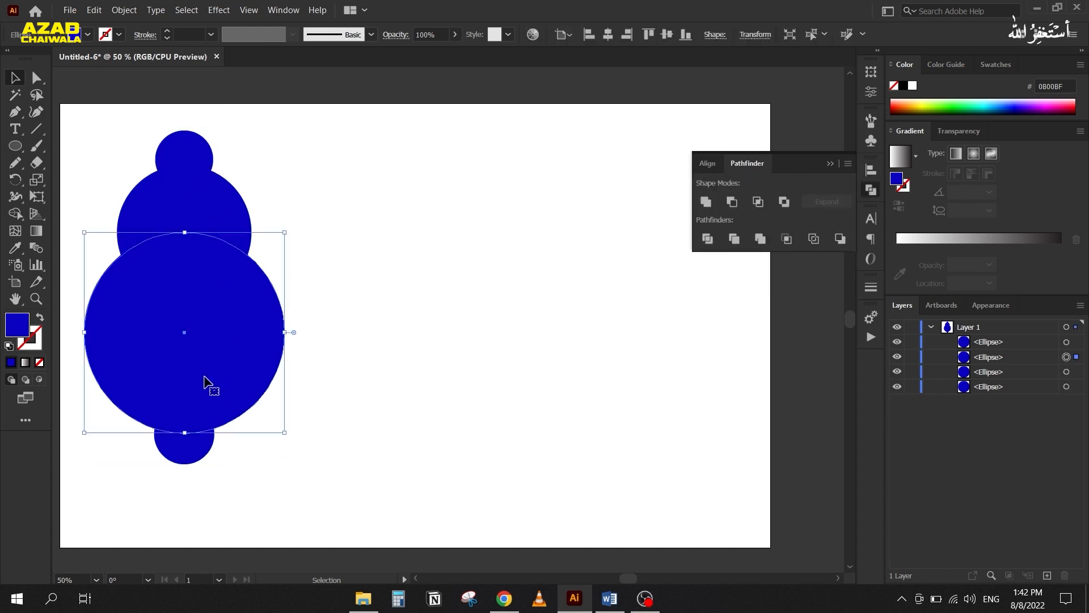
left_click(1044, 101)
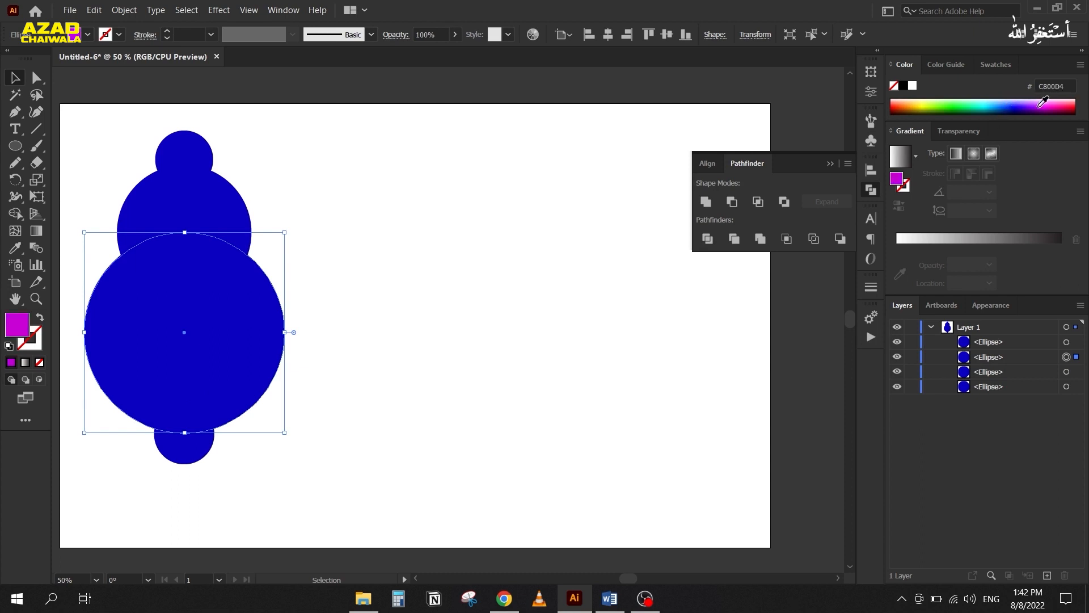
left_click(163, 440)
left_click(920, 101)
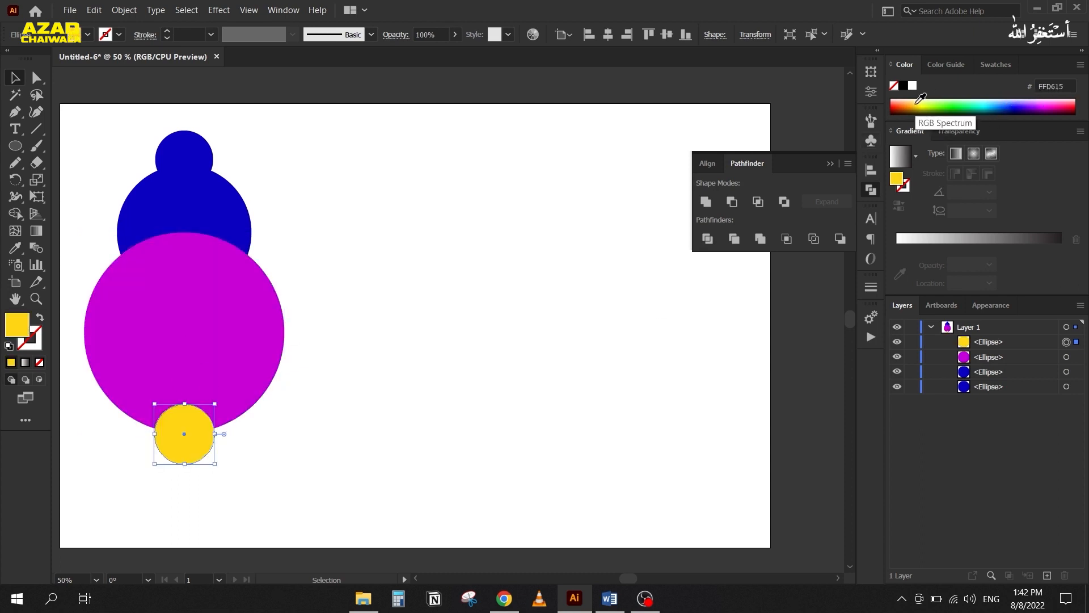
left_click(316, 275)
Step: Move the circle stack slightly down, duplicate it twice to the right at equal spacing, and shift all three stacks slightly left
left_click_drag(87, 159, 282, 484)
left_click_drag(156, 326, 397, 349)
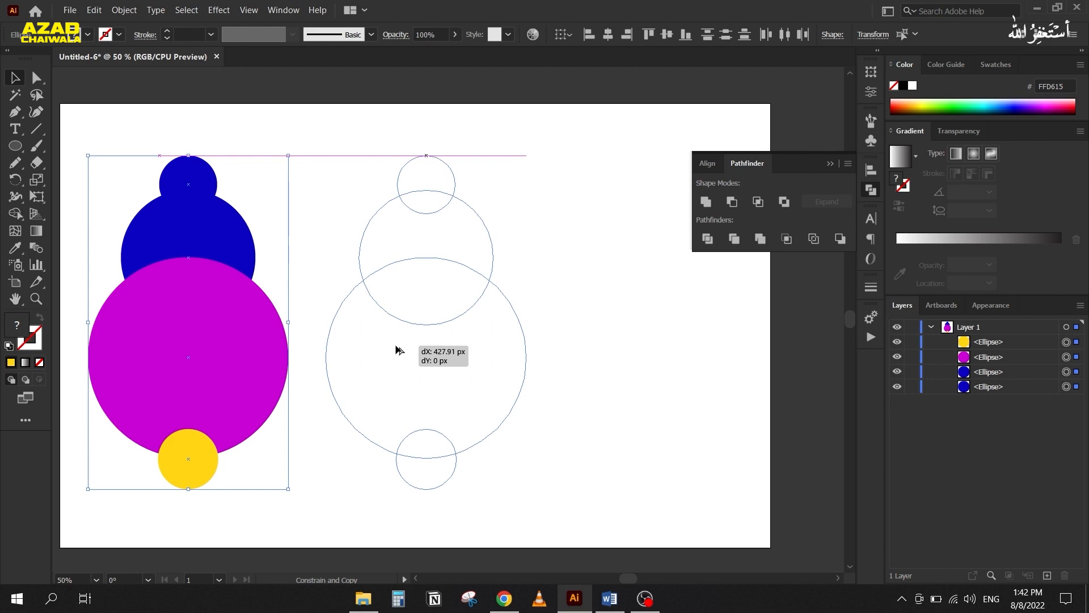
left_click_drag(397, 350, 389, 350)
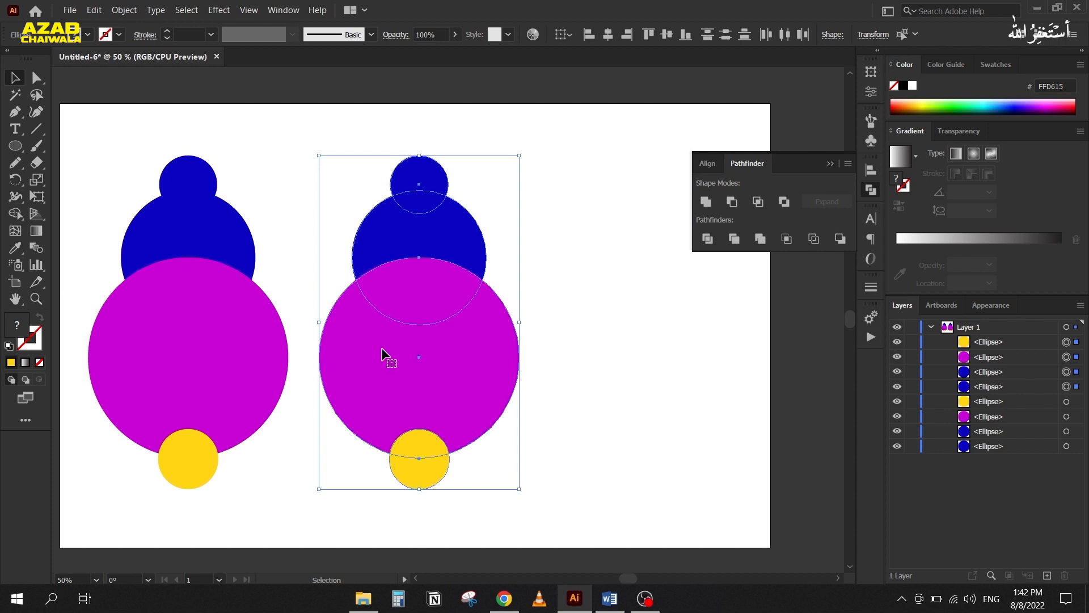
key("ctrl+d")
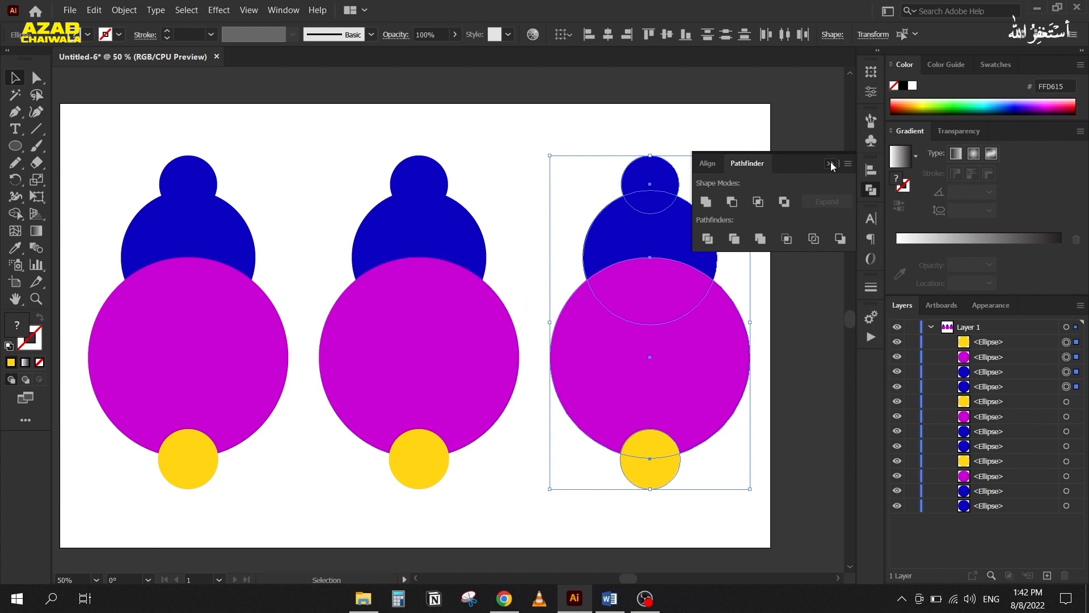
left_click_drag(123, 148, 266, 504)
left_click_drag(94, 131, 651, 484)
left_click_drag(594, 368, 587, 366)
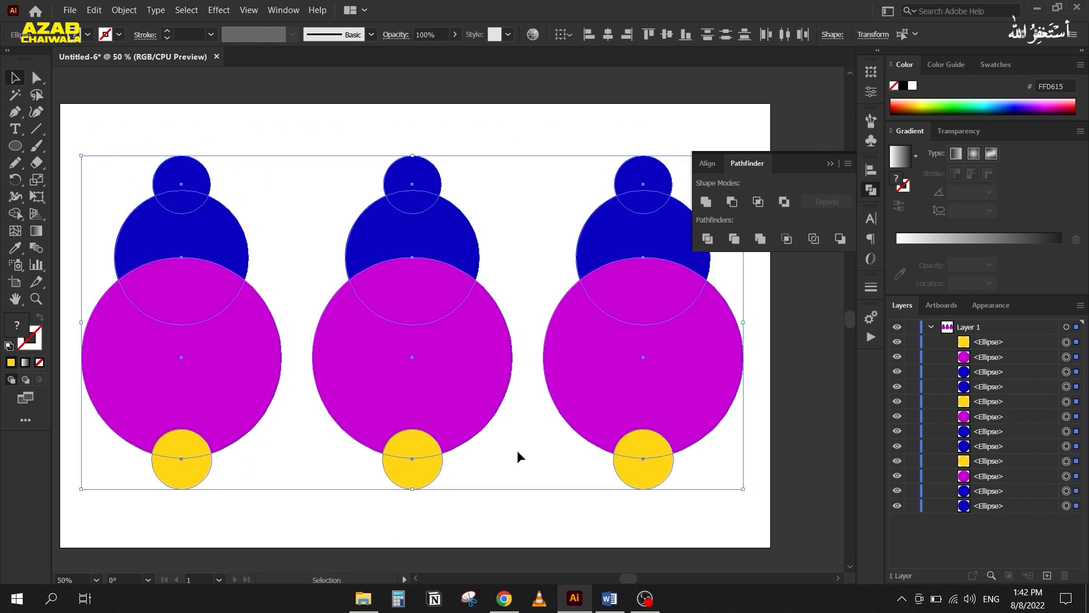
Step: Divide the left circle stack with Pathfinder and ungroup the resulting pieces
left_click_drag(100, 138, 237, 492)
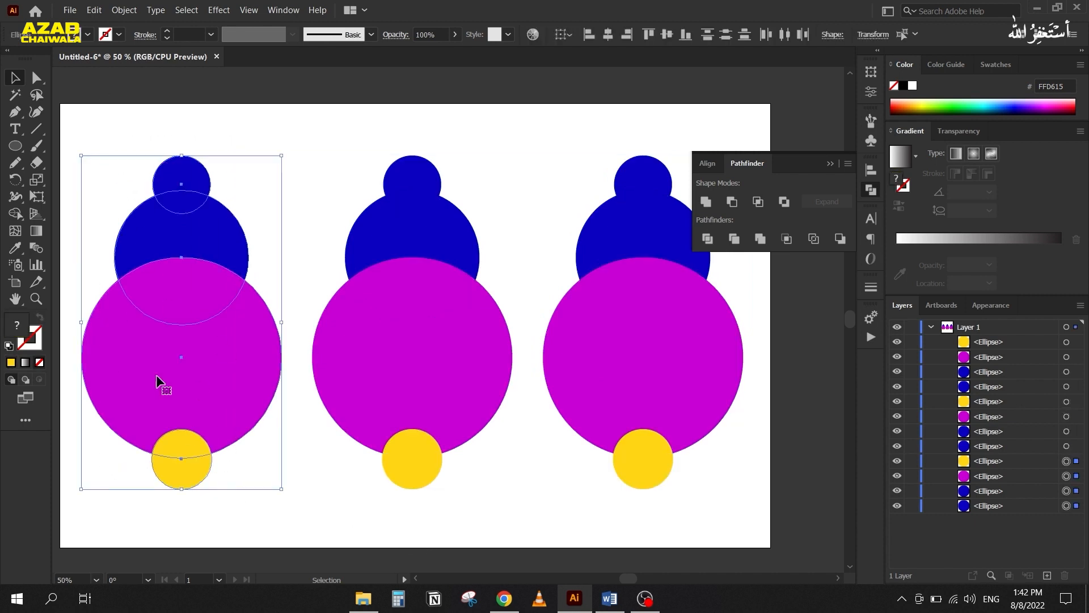
left_click(706, 238)
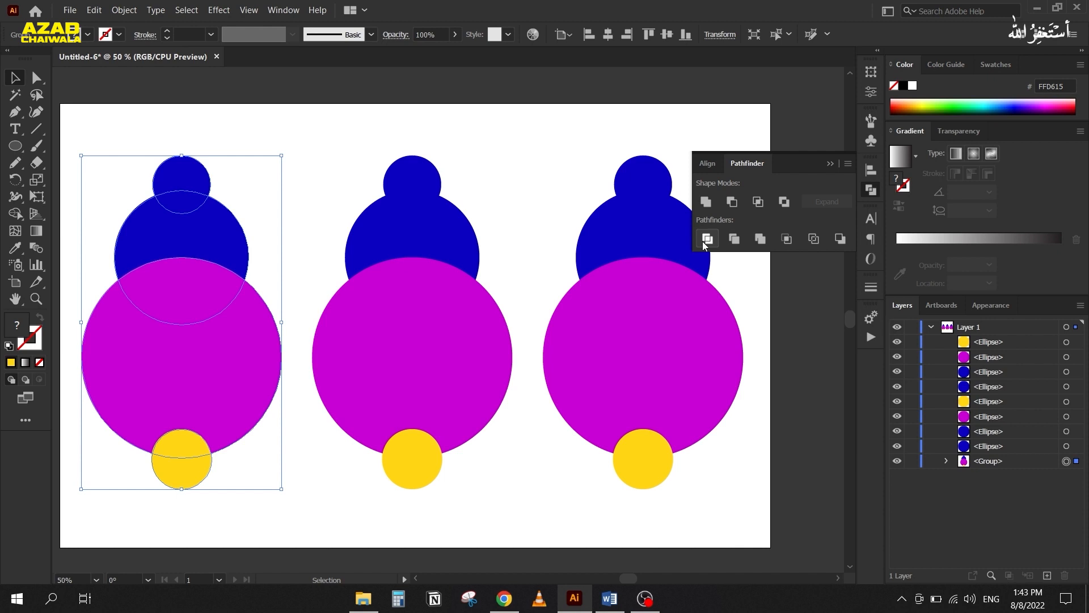
right_click(190, 266)
left_click(224, 368)
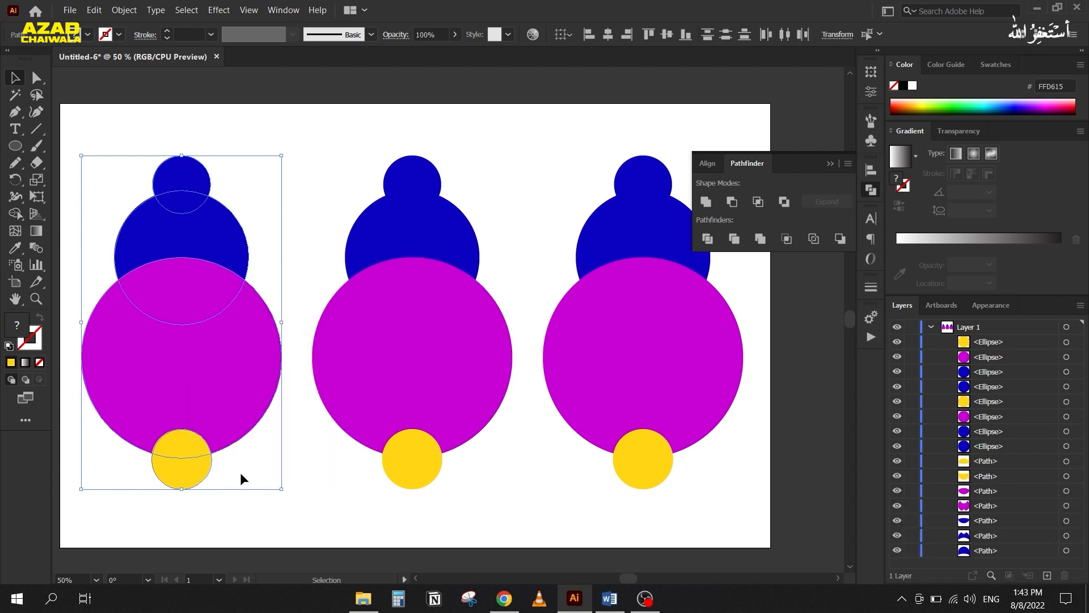
left_click(249, 478)
Step: Pull the left stack's divided blue, purple and yellow pieces apart vertically to expose the cuts at every overlap
left_click_drag(183, 175, 182, 130)
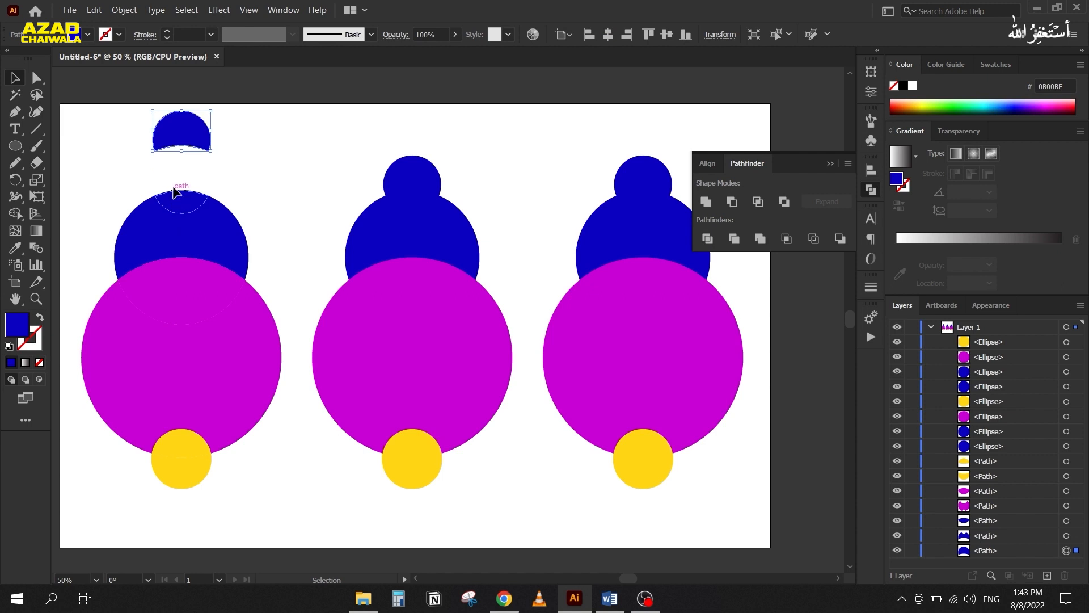
left_click_drag(176, 196, 175, 166)
left_click_drag(170, 480, 167, 519)
left_click_drag(176, 442, 173, 472)
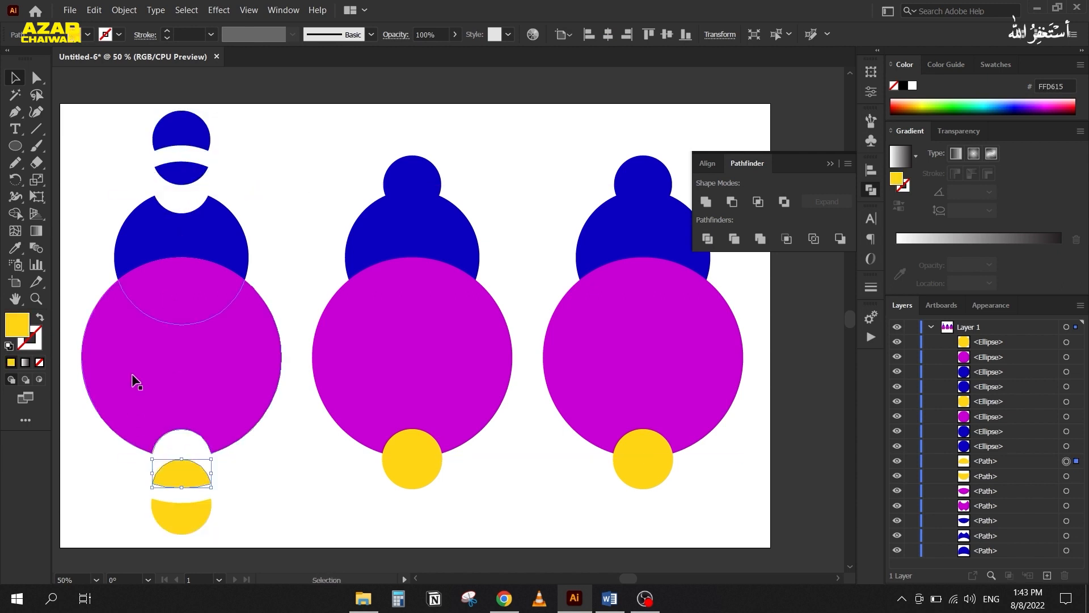
left_click_drag(219, 219, 207, 210)
left_click_drag(139, 359, 139, 377)
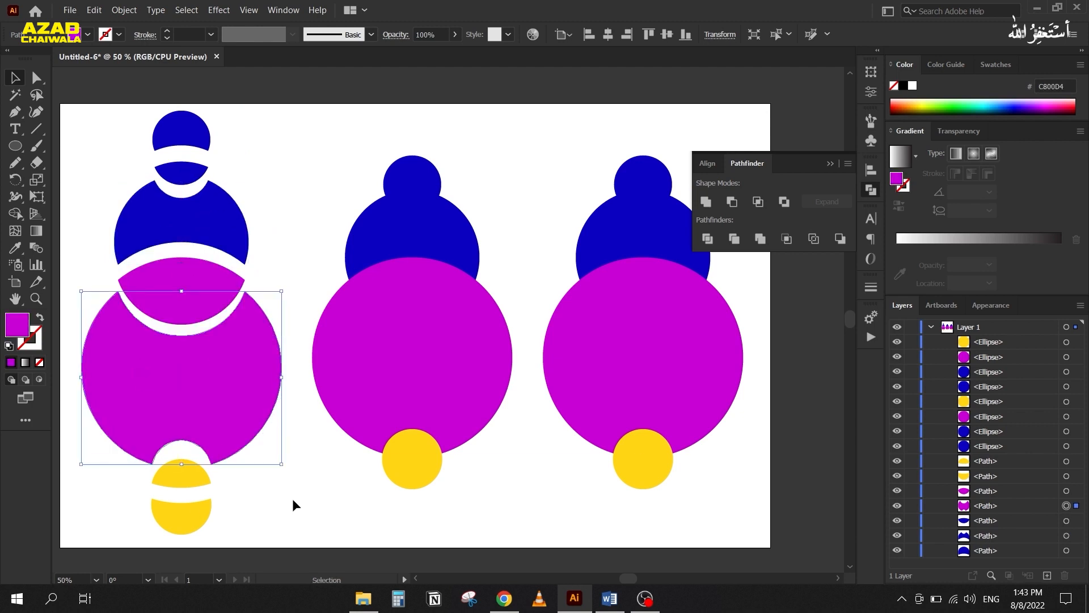
Step: Apply Pathfinder Trim to the middle circle stack and ungroup the result
left_click_drag(321, 150, 466, 508)
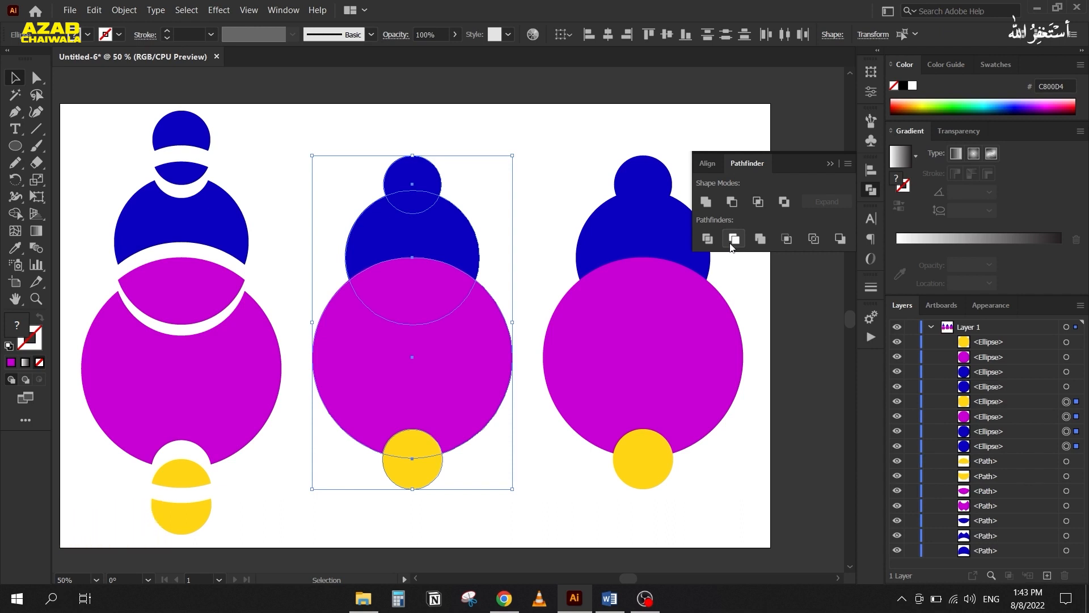
left_click(730, 244)
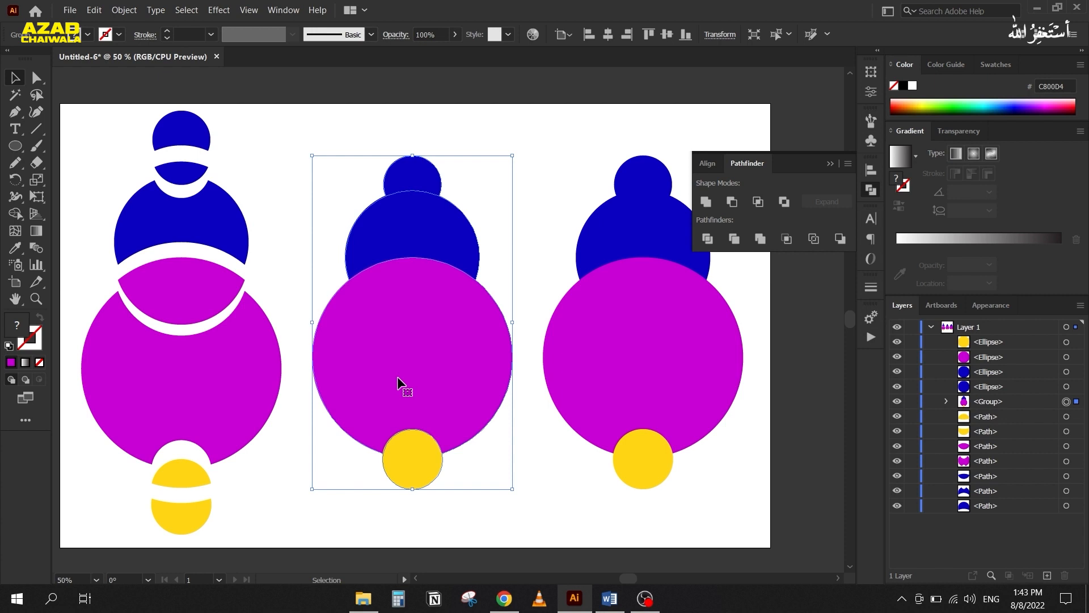
right_click(394, 291)
left_click(448, 392)
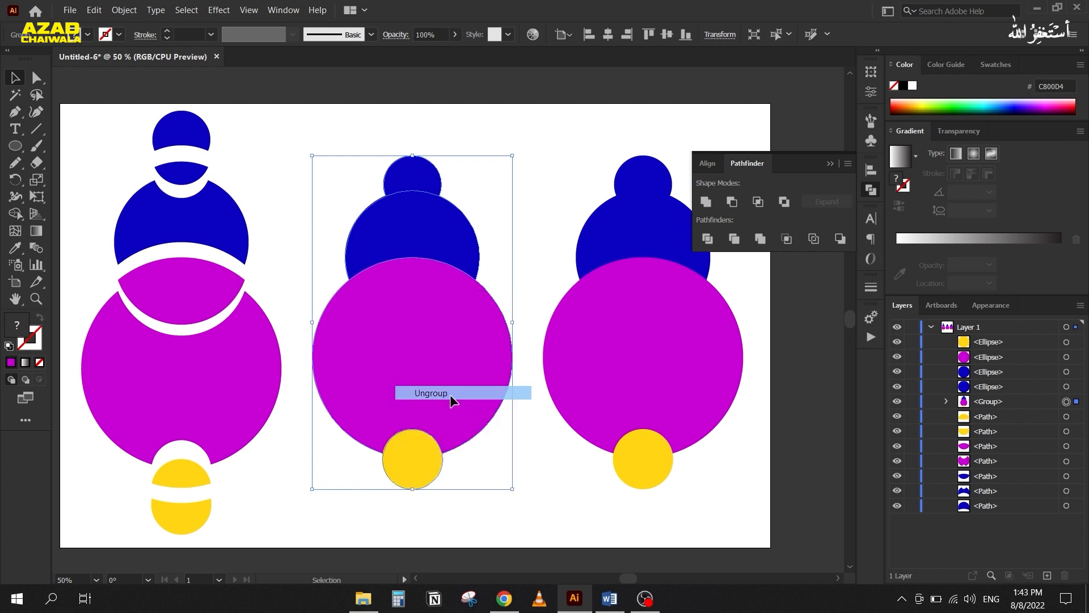
left_click(328, 172)
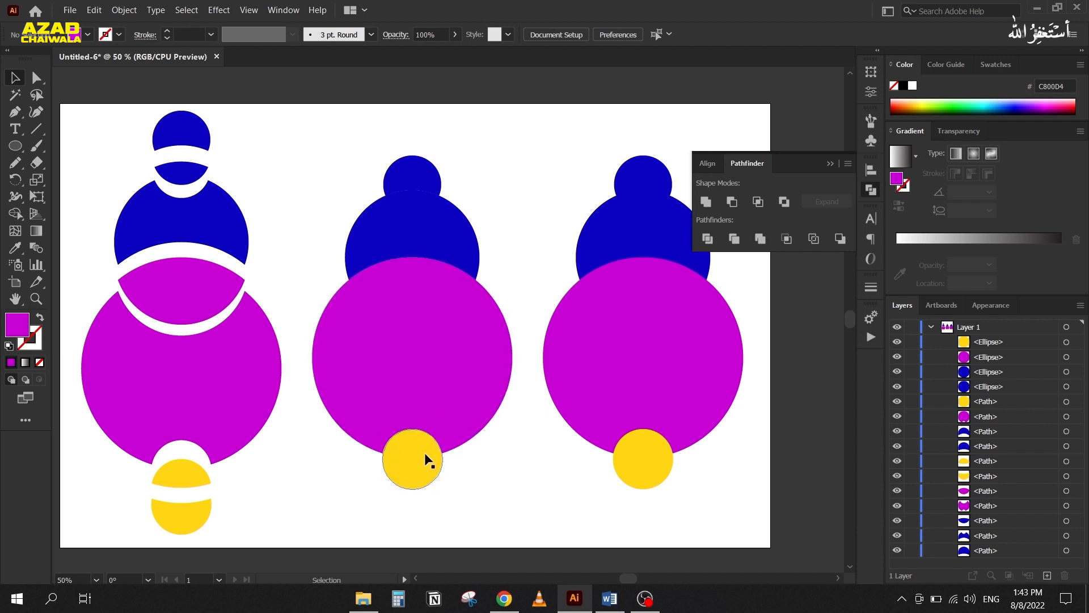
Step: Separate the trimmed middle stack by moving the yellow circle and purple shape down and the top blue piece up
left_click_drag(417, 465, 410, 521)
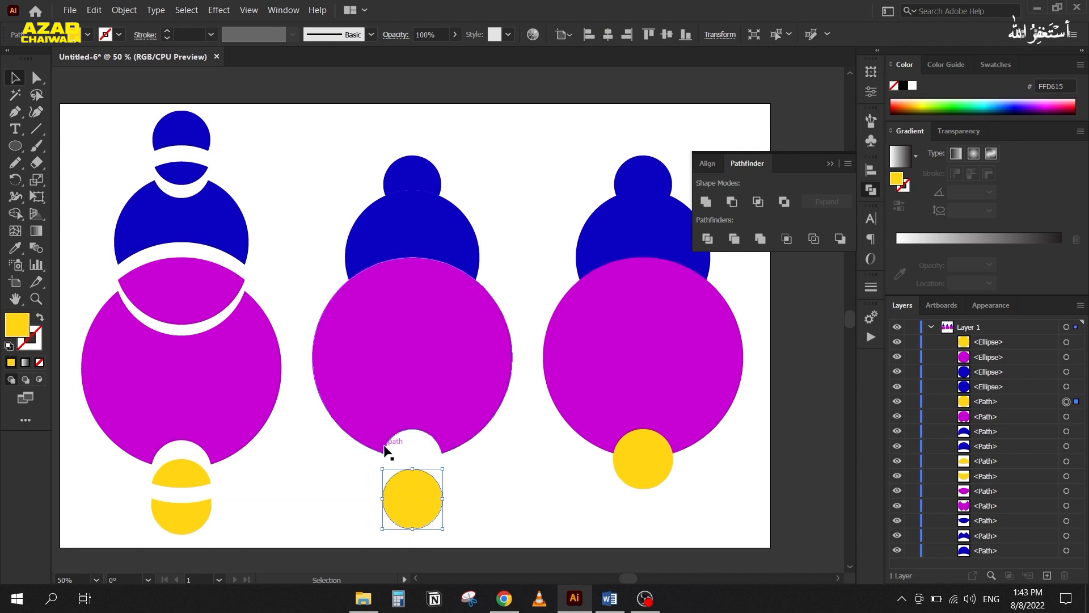
left_click_drag(386, 381, 393, 413)
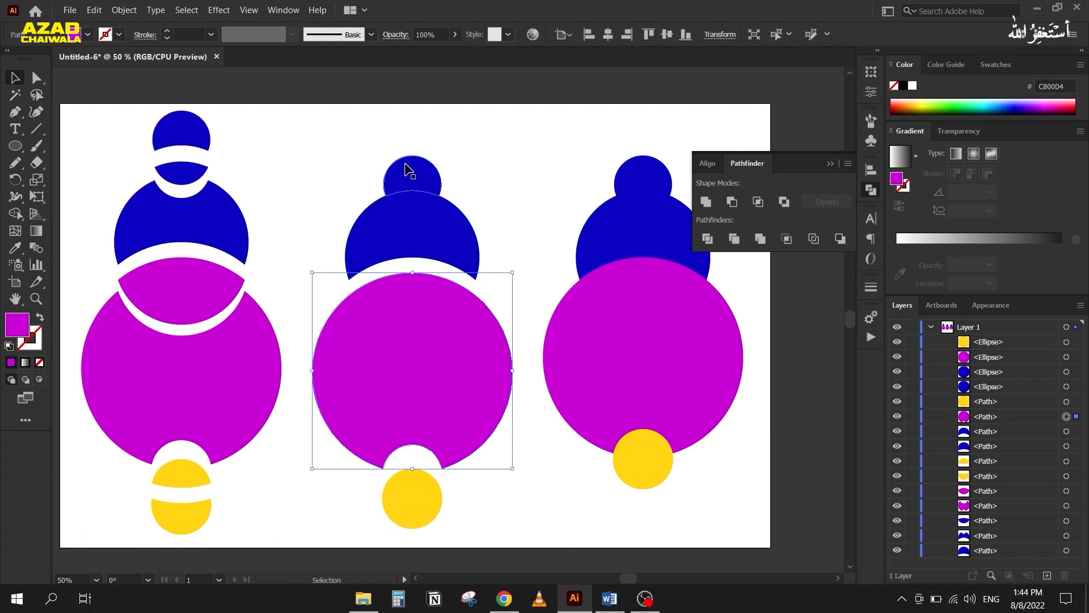
left_click_drag(409, 171, 409, 146)
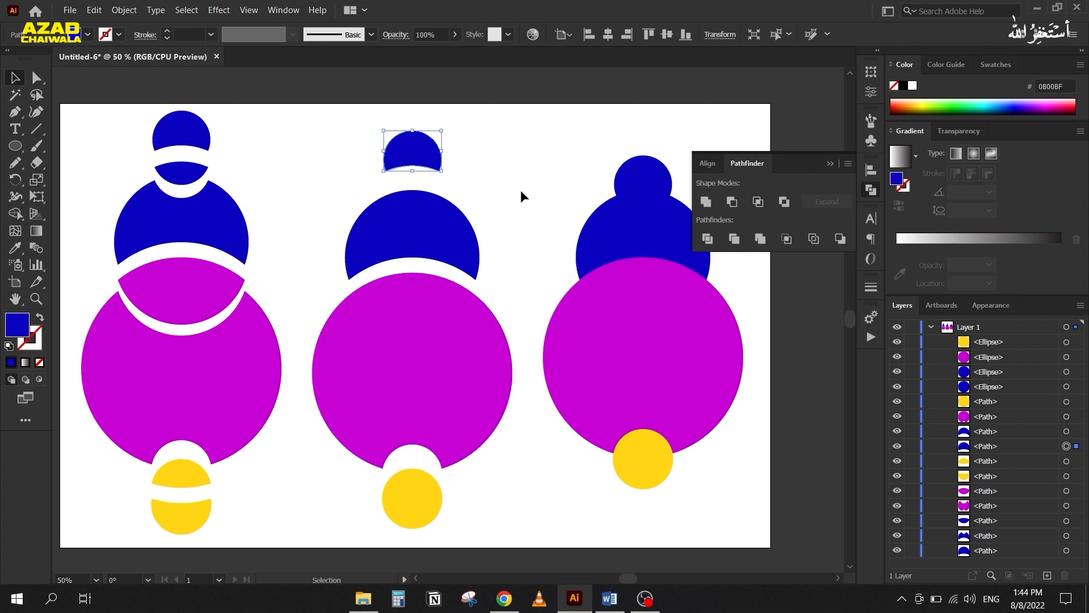
Step: Apply Pathfinder Merge to the right circle stack and ungroup the result
left_click_drag(530, 187, 498, 194)
left_click_drag(546, 143, 644, 470)
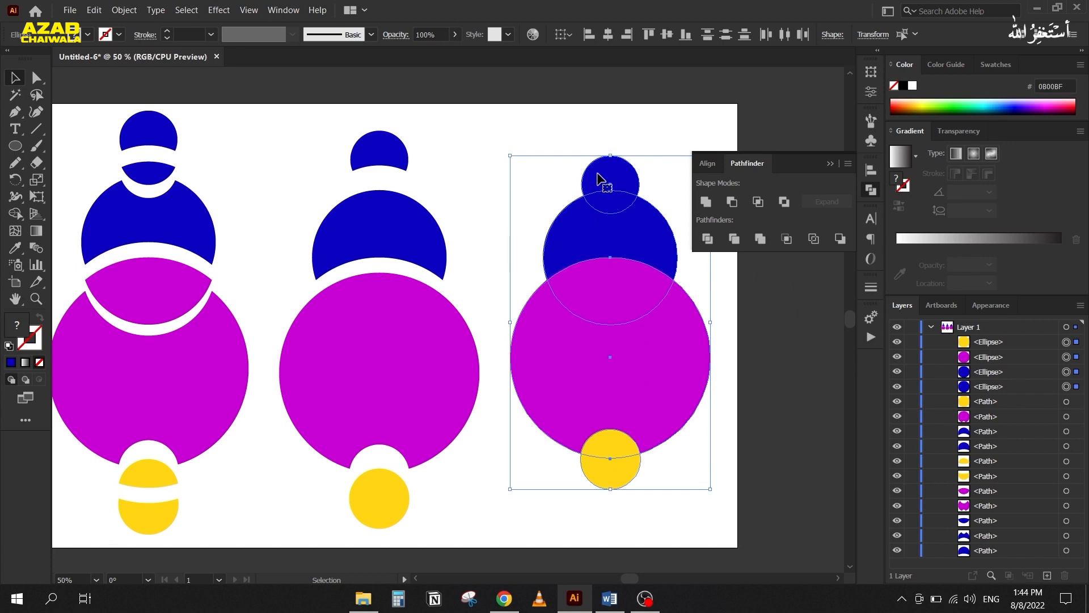
left_click_drag(542, 126, 660, 509)
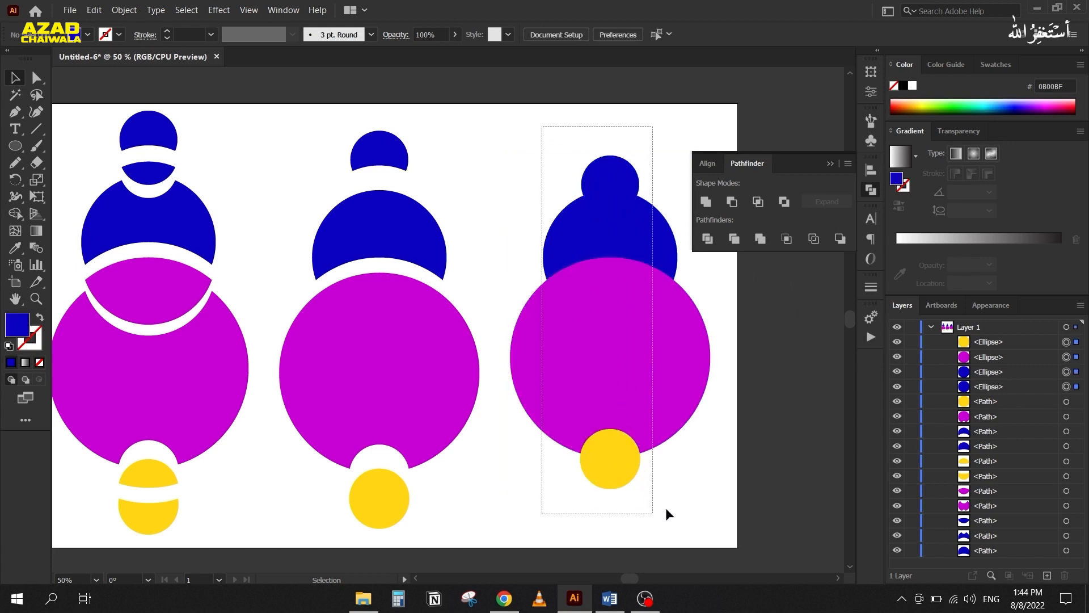
left_click(760, 239)
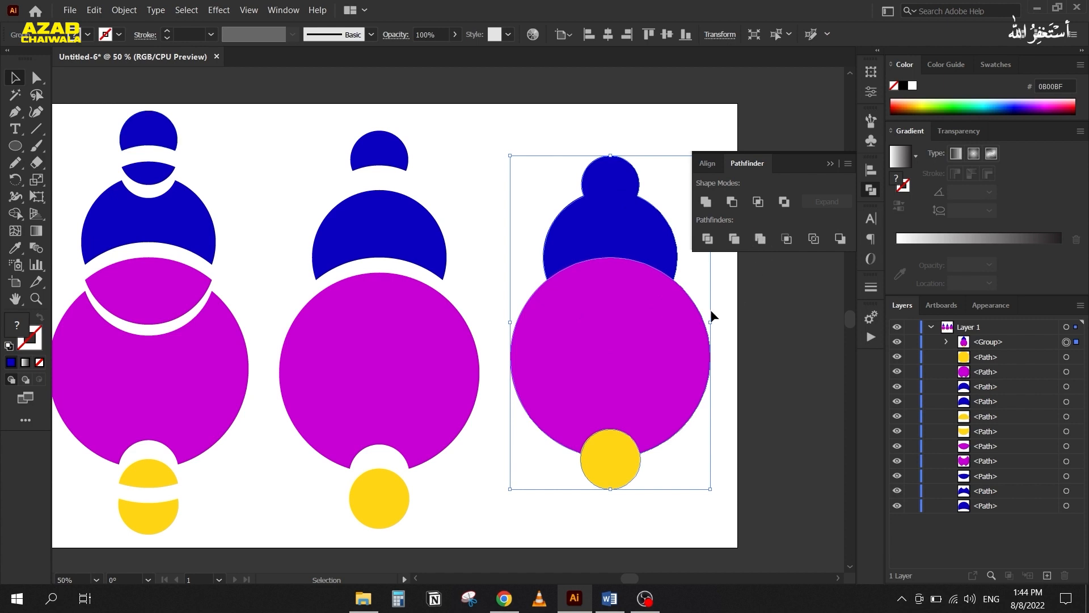
right_click(594, 278)
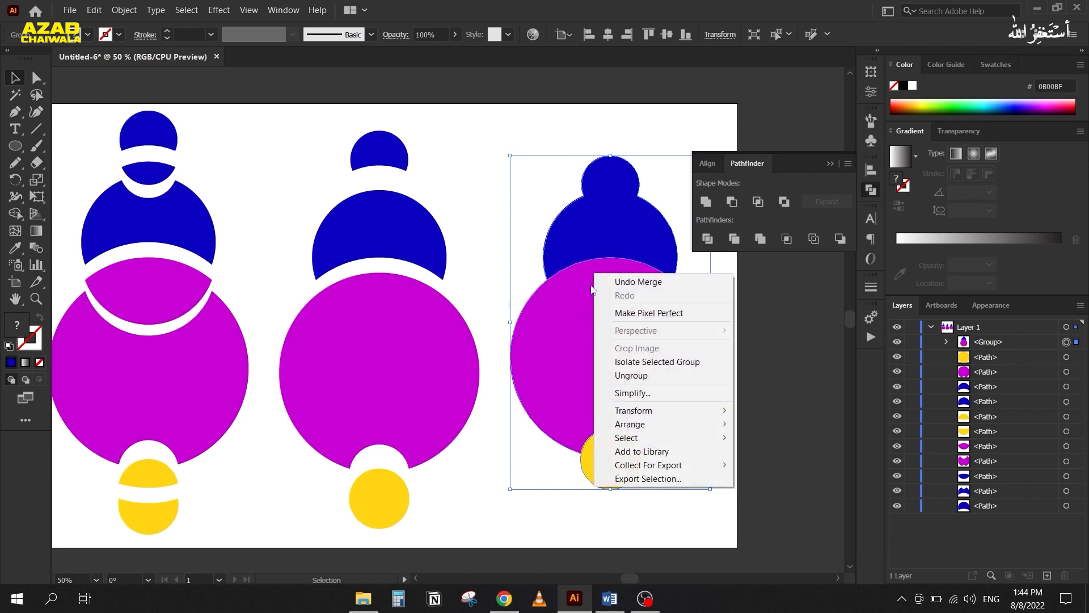
left_click(625, 375)
left_click(520, 310)
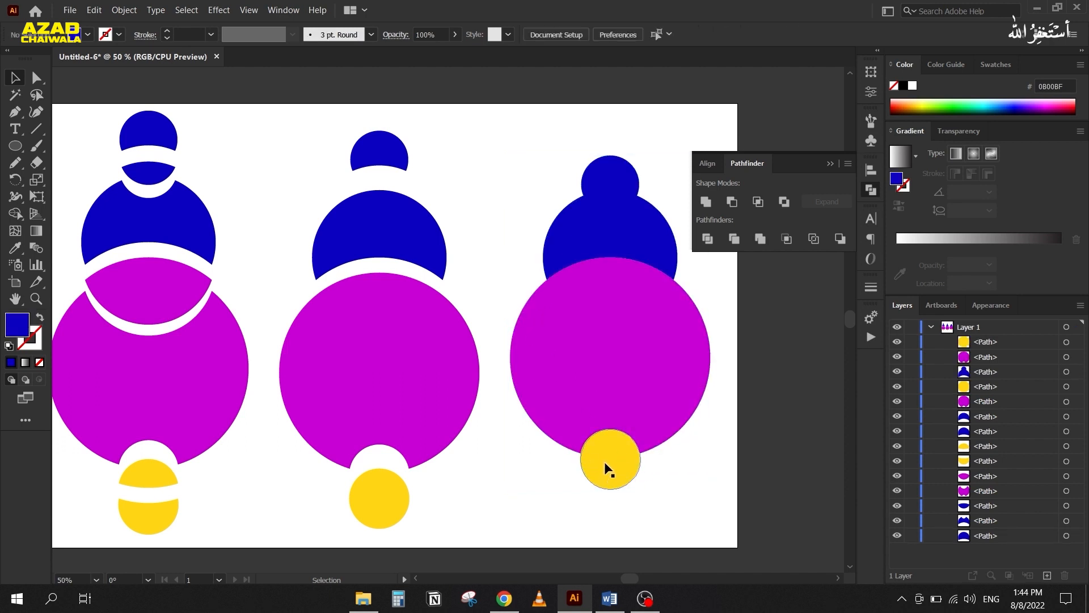
Step: Separate the merged right stack by moving the yellow circle down and the combined blue shape up from the purple piece
left_click_drag(605, 461, 572, 500)
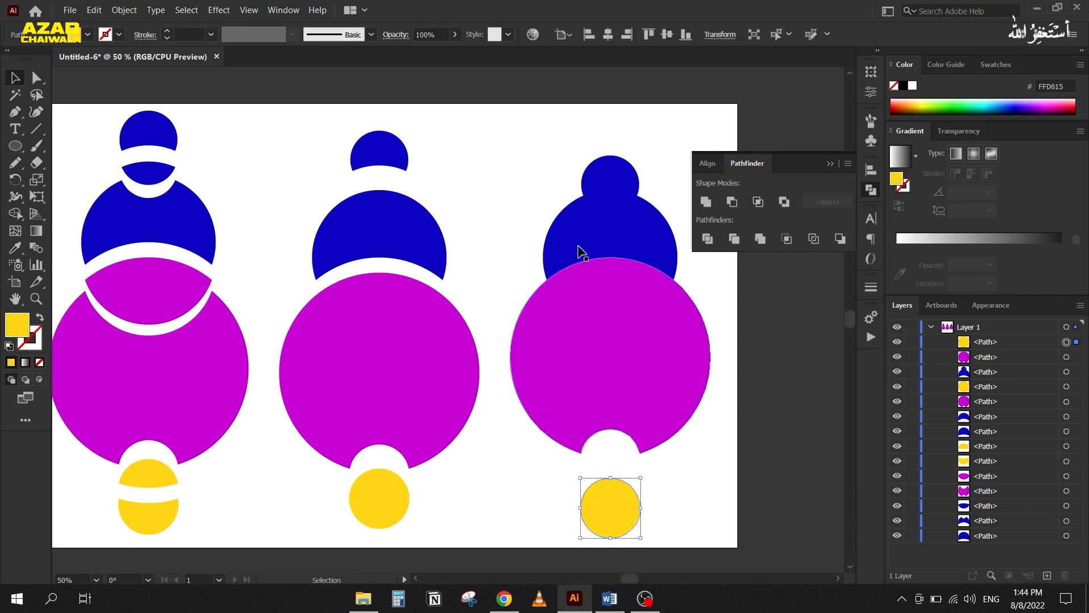
left_click(596, 216)
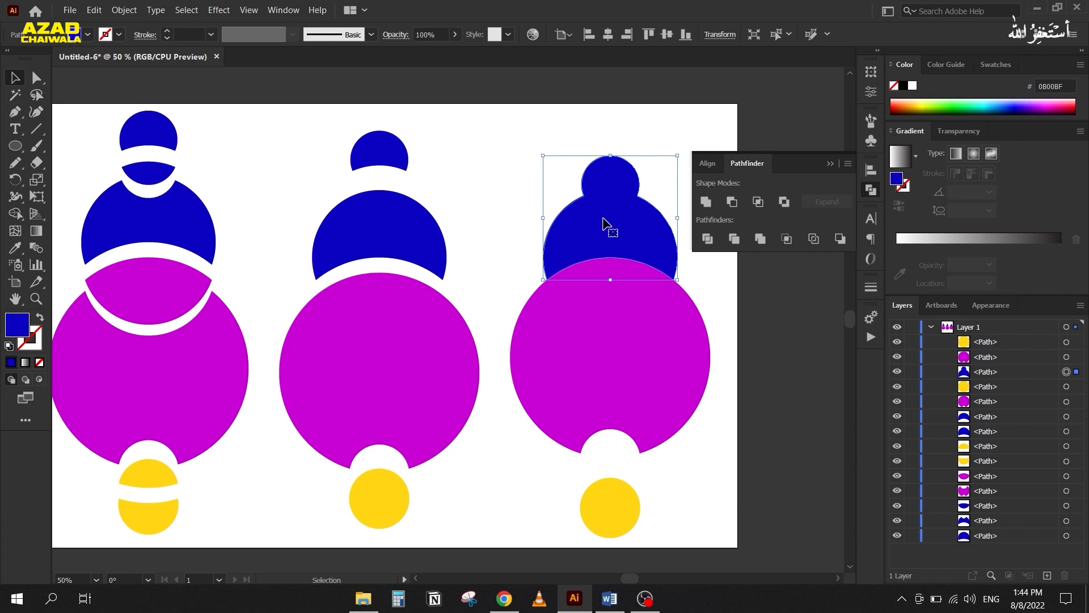
left_click(604, 213, "shift")
left_click_drag(605, 213, 605, 203)
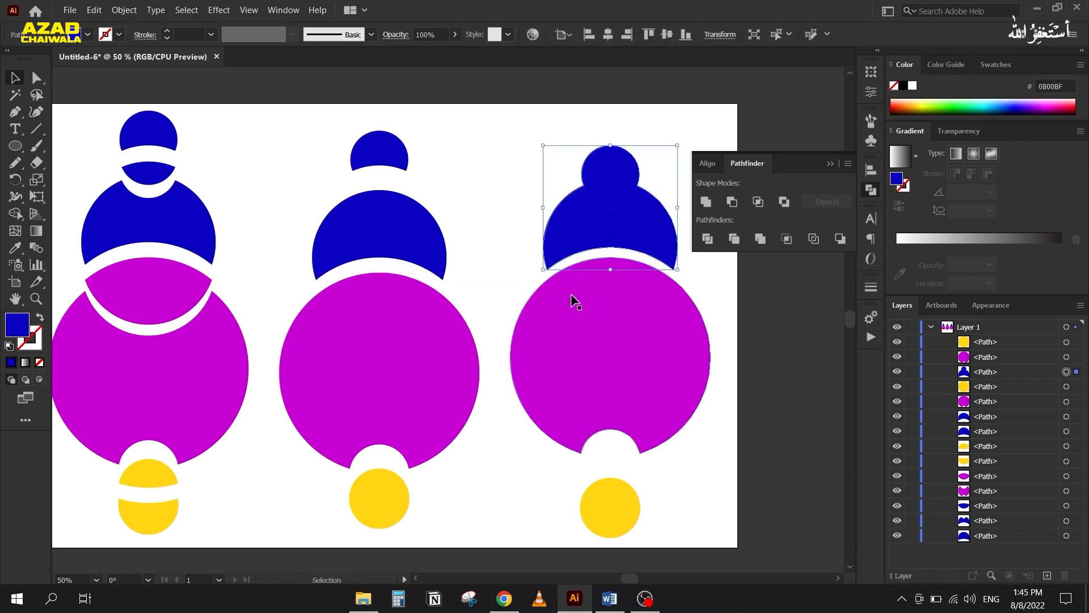
left_click(625, 377)
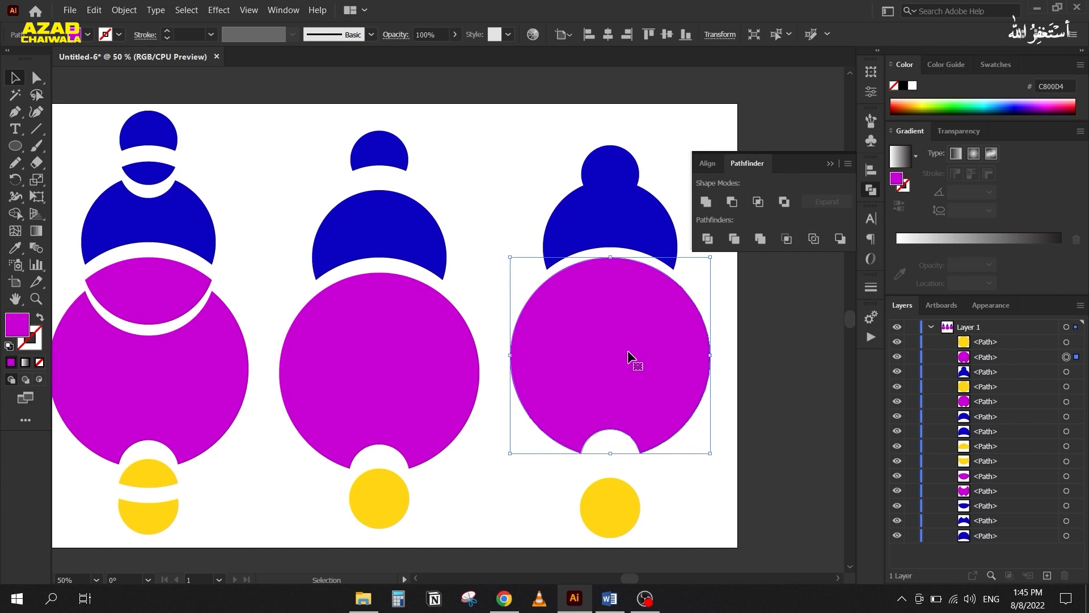
Step: Delete all the artwork to leave the artboard empty for a new example
key("space")
key("ctrl+minus")
key("ctrl+a")
key("Delete")
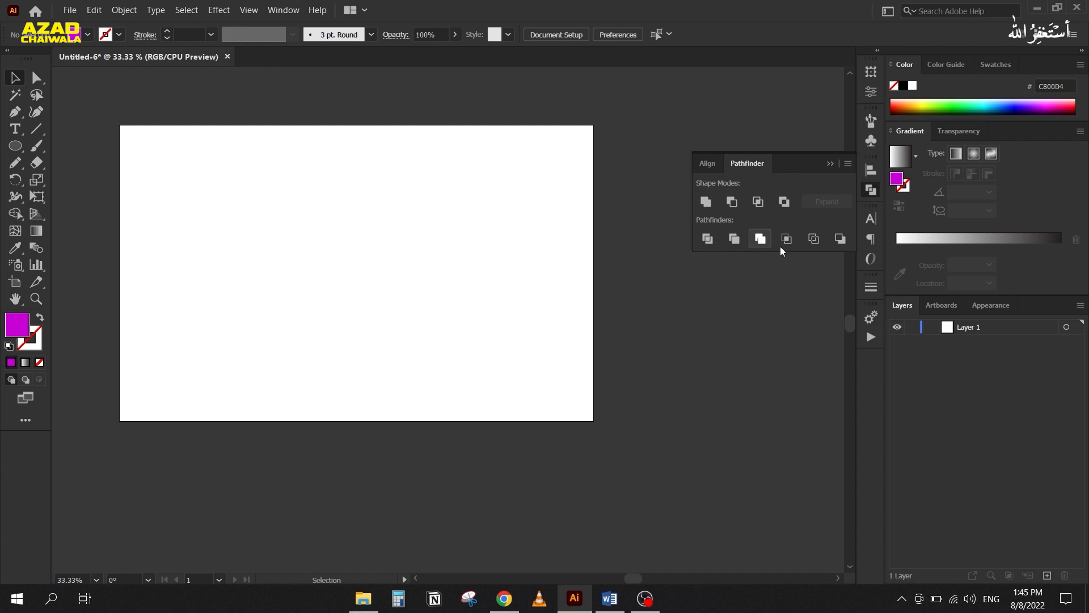
scroll(288, 222, "up", 1)
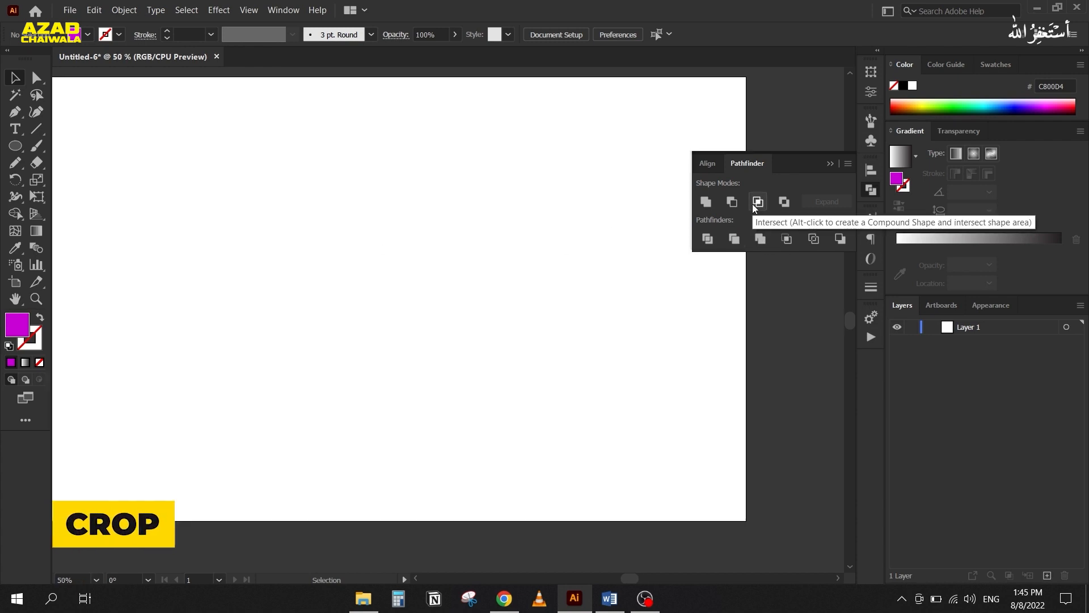
Step: Draw a circle about 291 px wide and a smaller square overlapping its lower-right quarter
left_click(17, 149)
left_click_drag(186, 136, 302, 298)
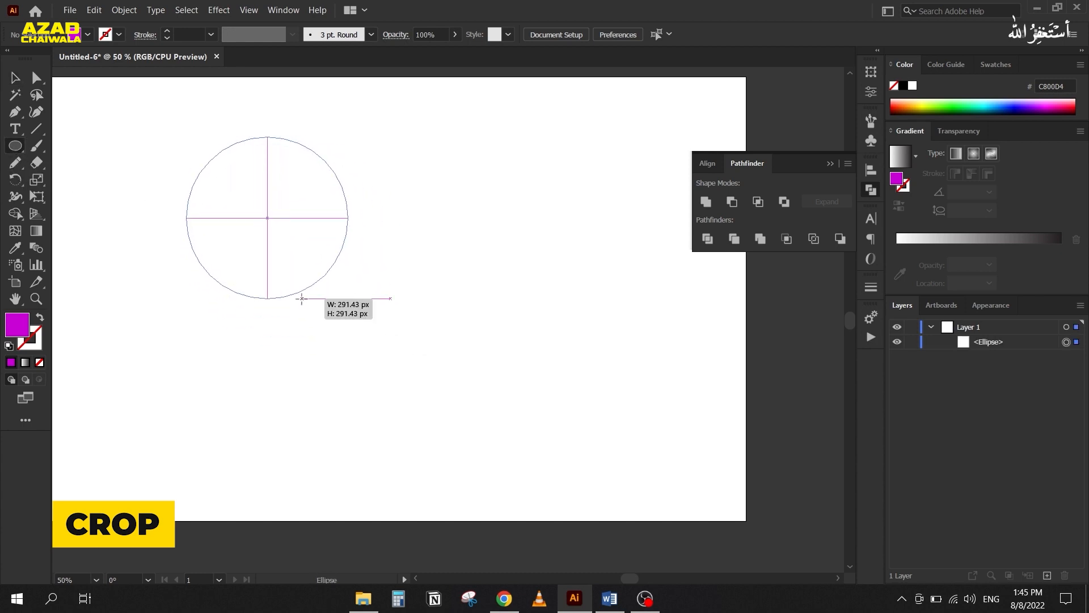
left_click(11, 146)
left_click(82, 145)
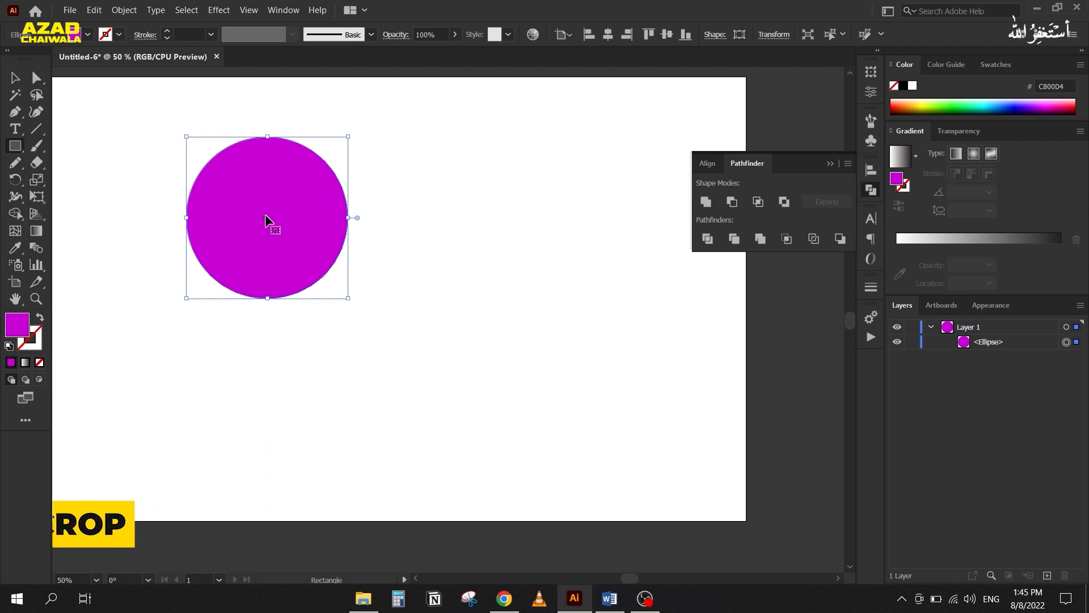
left_click_drag(387, 223, 287, 342)
key("v")
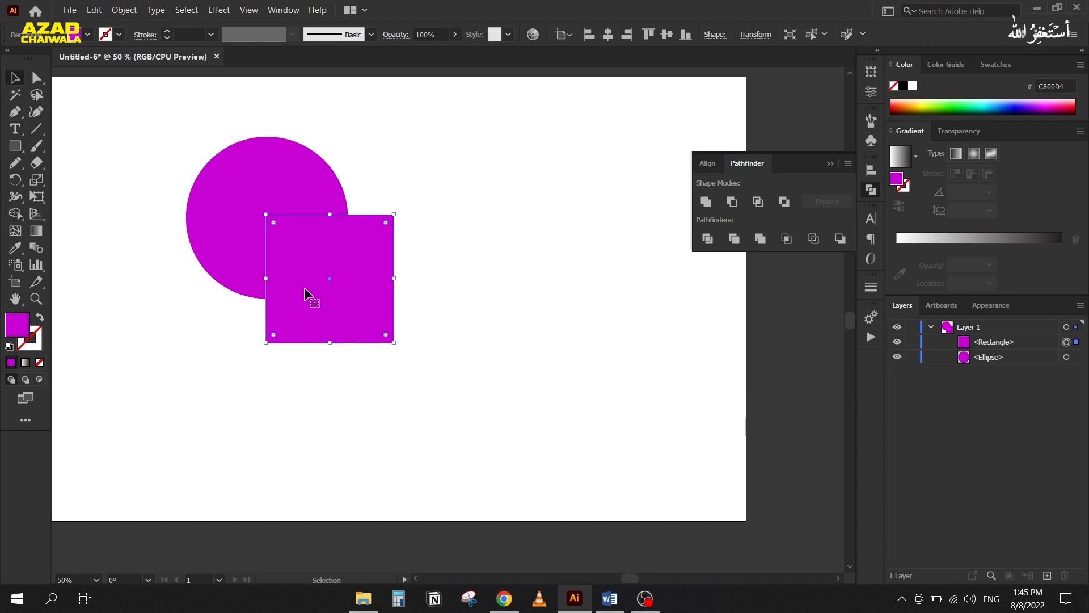
Step: Fill the square with dark indigo (360094) and move the circle and square together up and to the left
left_click(1027, 105)
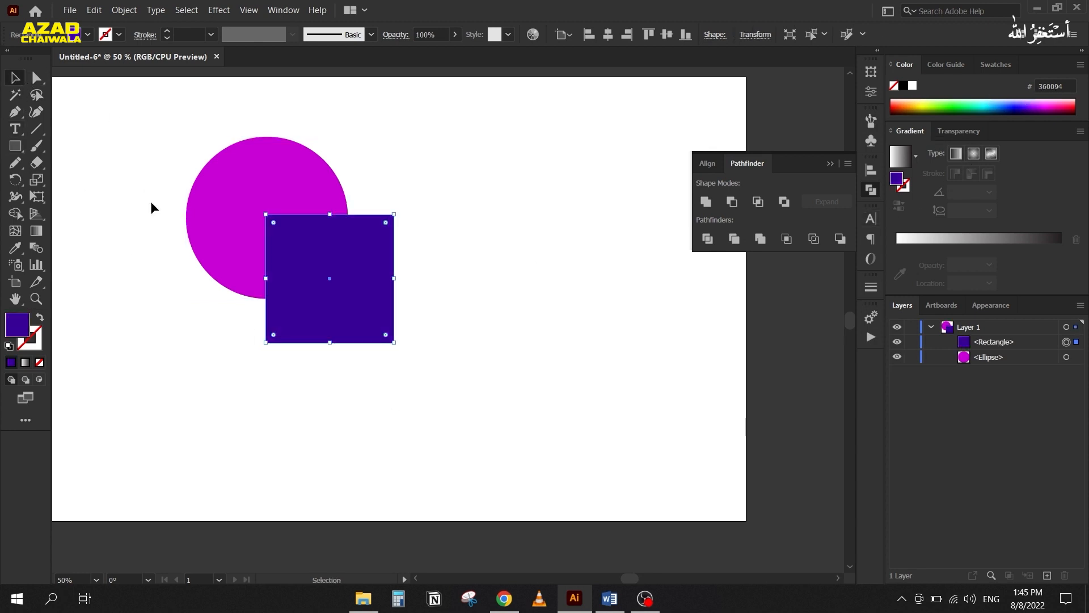
left_click(154, 134)
left_click_drag(154, 135, 487, 383)
left_click_drag(267, 262, 213, 245)
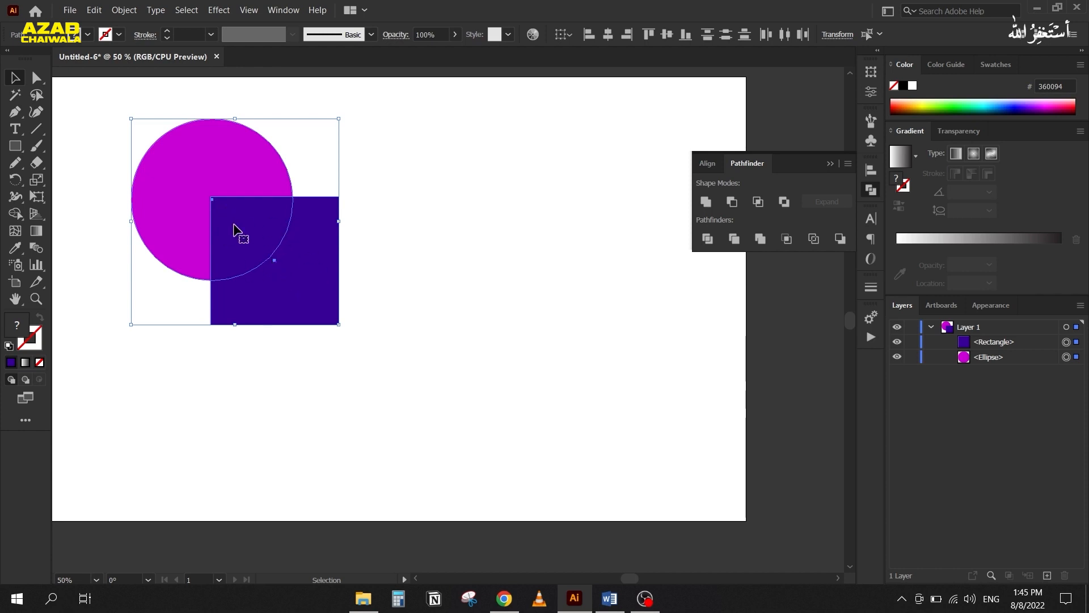
Step: Try the Intersect shape mode on the circle and square, and undo it
left_click(756, 203)
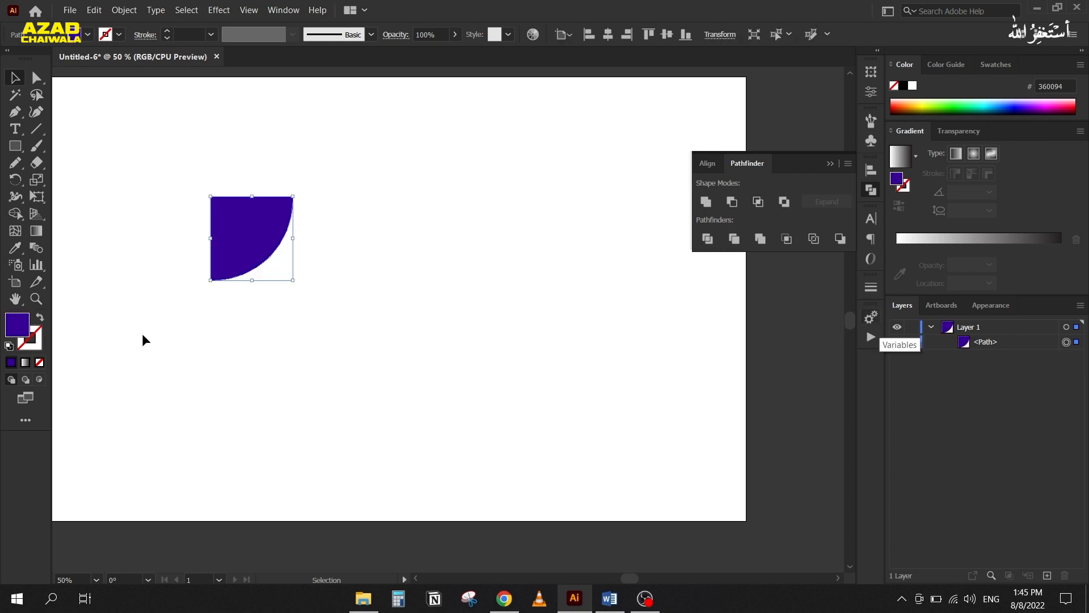
key("ctrl+z")
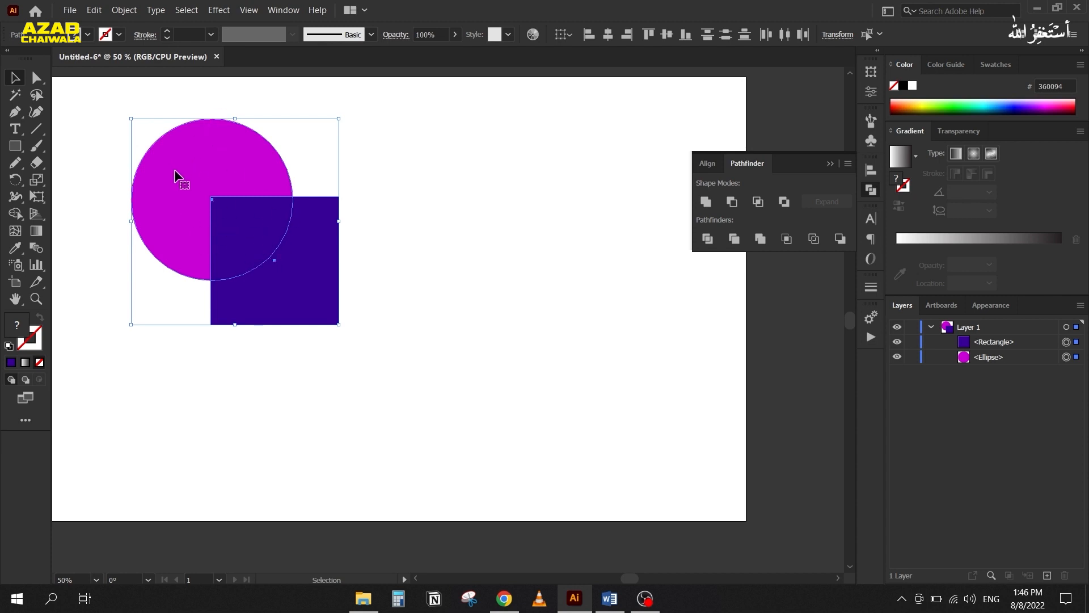
Step: Apply Pathfinder Crop to the circle and square, shift the result slightly down and ungroup it
left_click(787, 243)
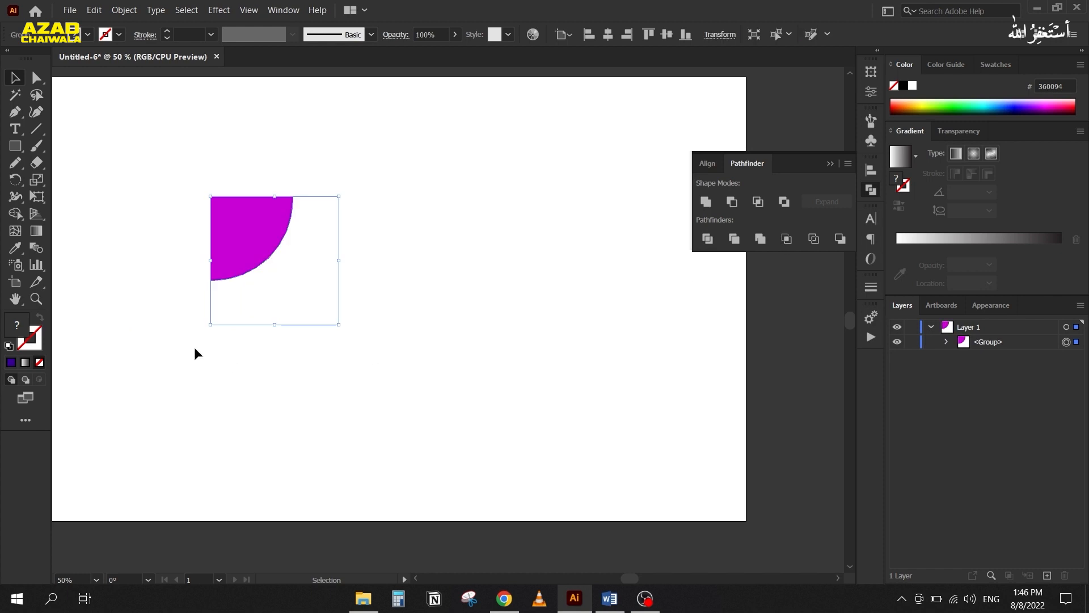
left_click_drag(238, 231, 238, 248)
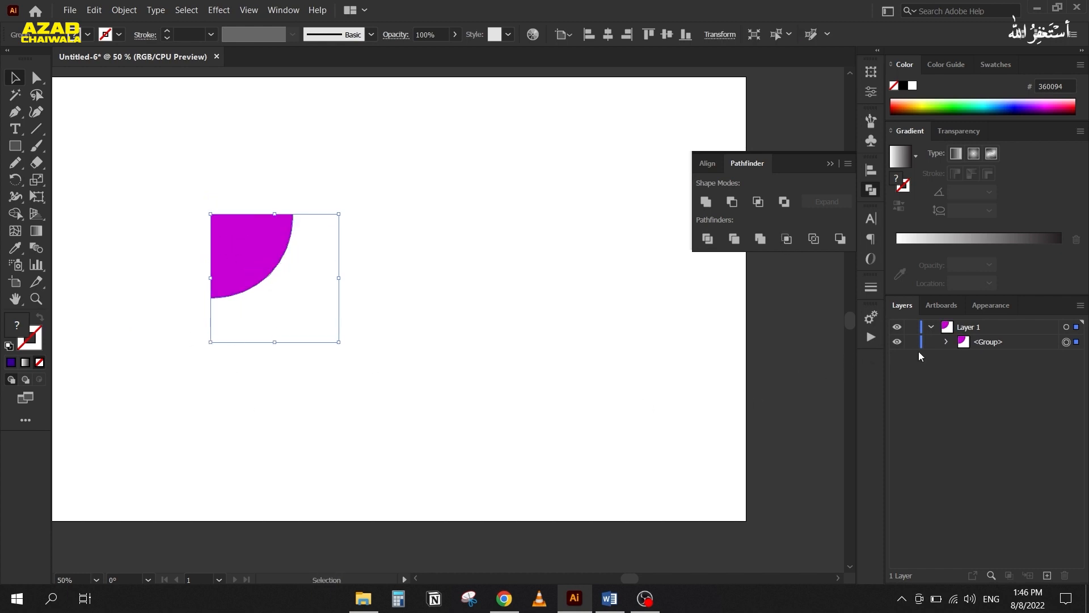
right_click(221, 262)
left_click(250, 365)
left_click(196, 448)
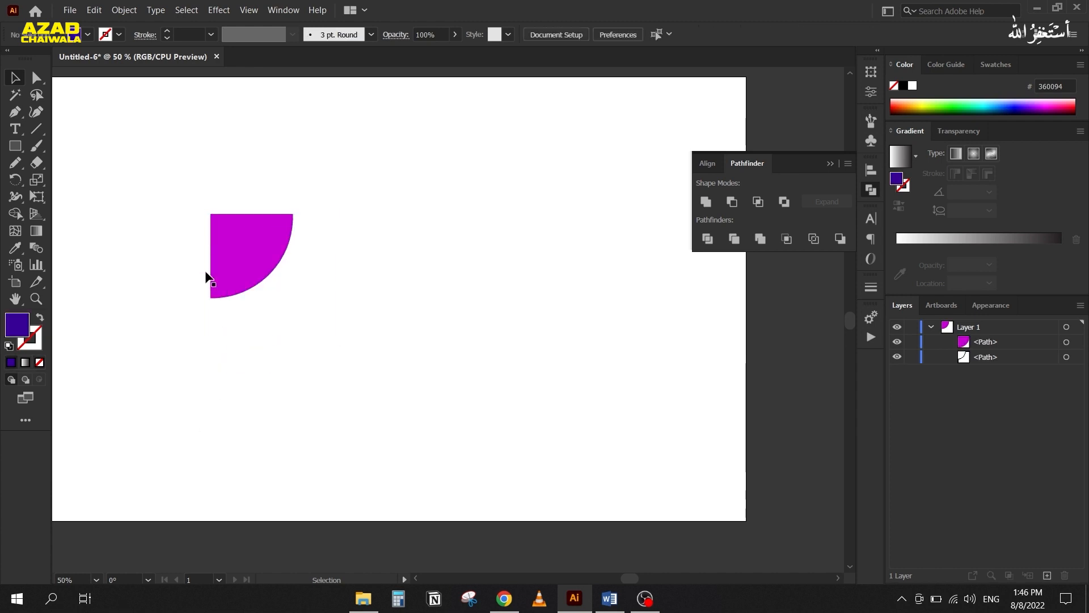
Step: Move the cropped quarter circle up and left, and fill the unfilled leftover square piece with magenta (C800D4)
left_click_drag(224, 244, 154, 193)
left_click_drag(385, 244, 234, 340)
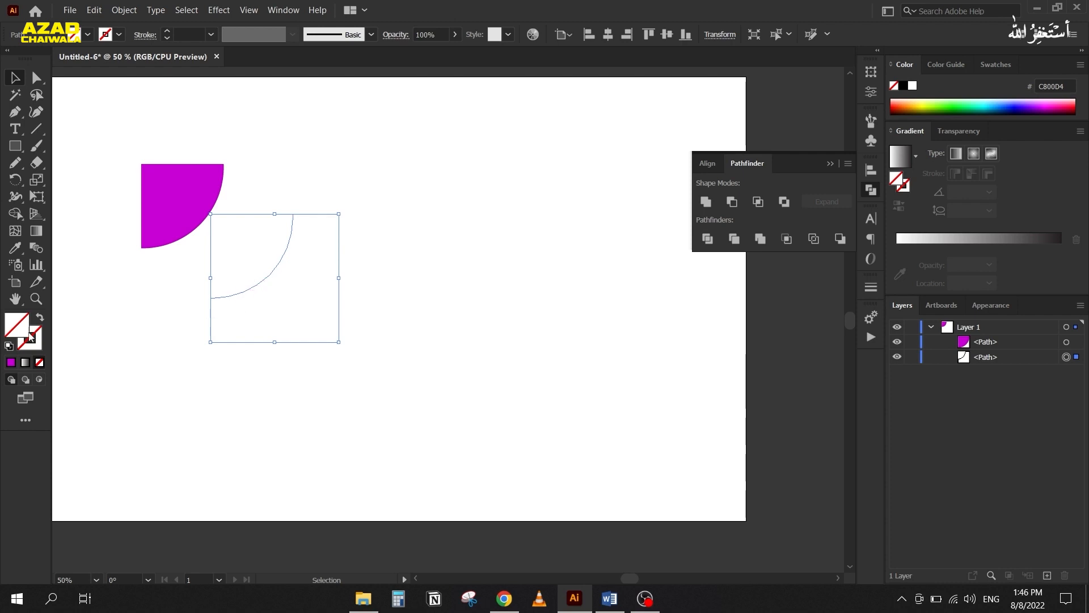
left_click(11, 363)
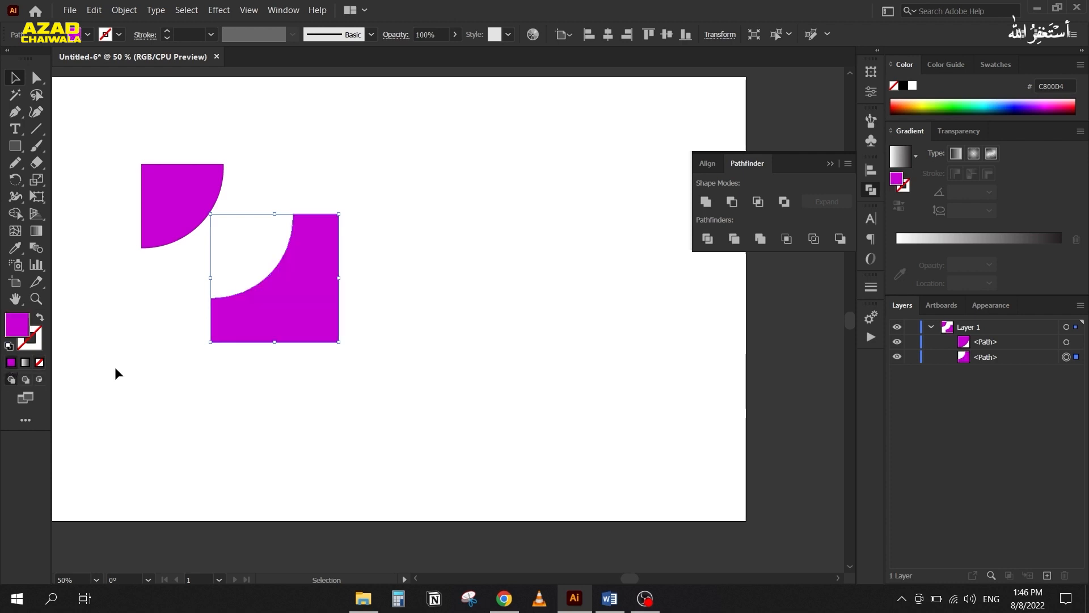
left_click(121, 230)
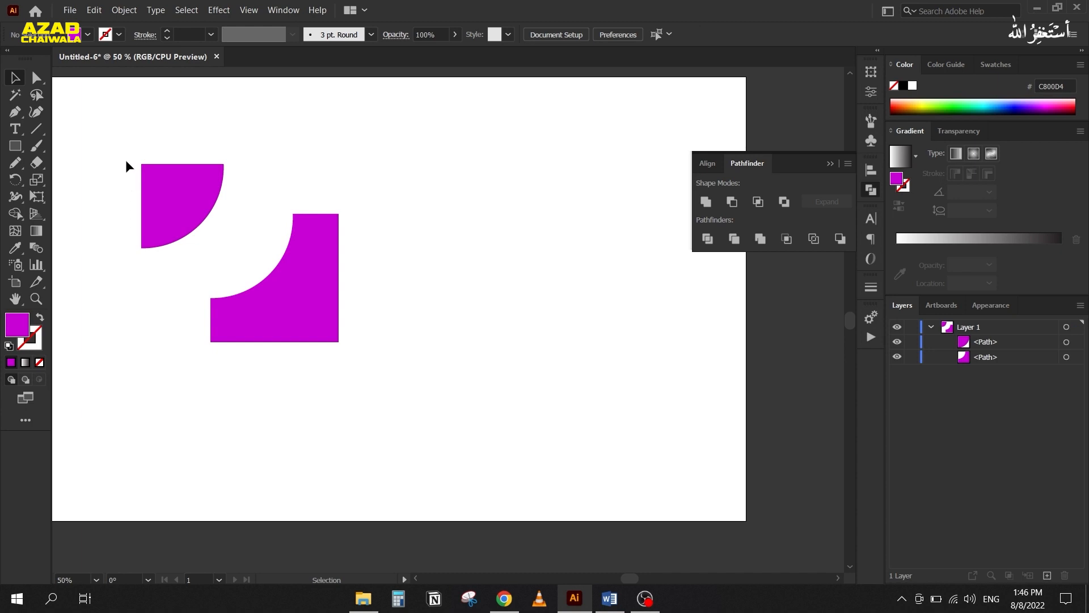
Step: Delete the cropped quarter circle and move the remaining square piece to the right
left_click_drag(126, 162, 234, 246)
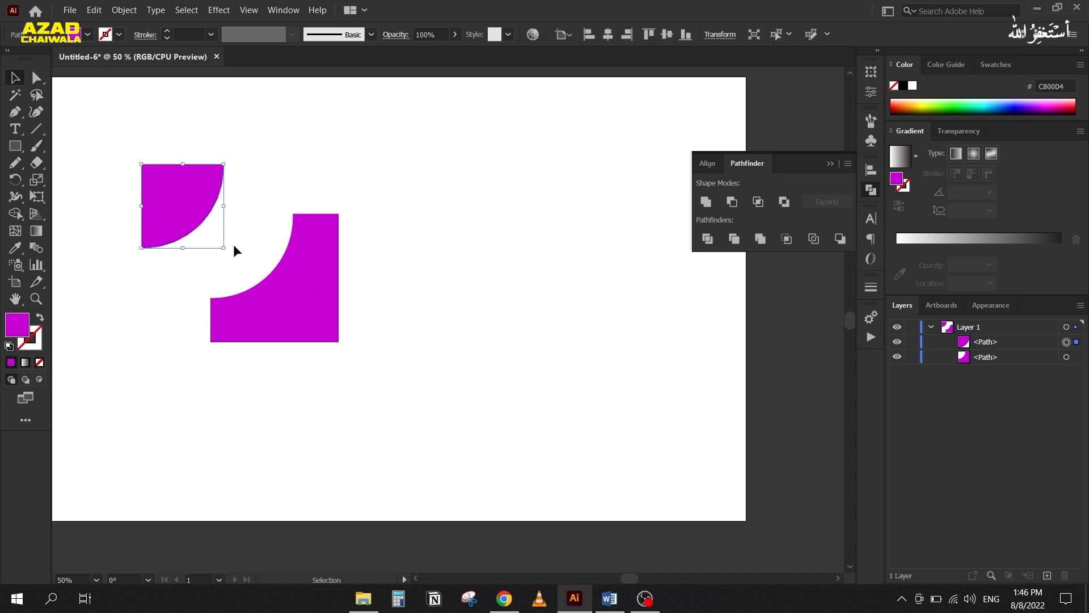
key("Delete")
left_click_drag(328, 324, 356, 329)
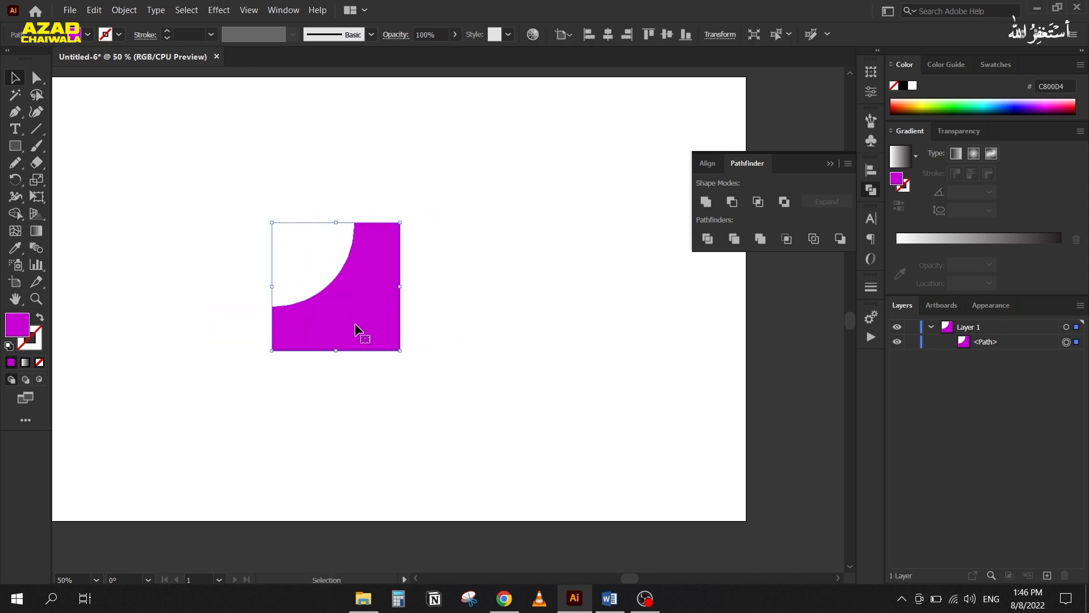
Step: Apply Pathfinder Outline to the notched square, and swap its fill and stroke repeatedly, ending with a magenta fill
left_click(813, 239)
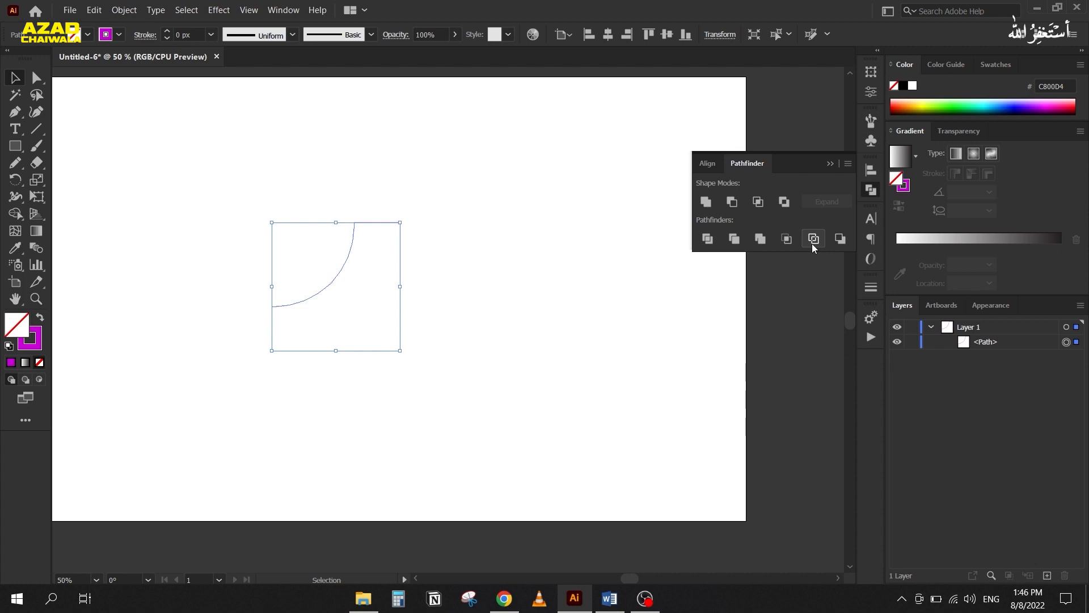
left_click(39, 321)
left_click(39, 321)
left_click(39, 321)
left_click(40, 321)
left_click(39, 321)
left_click(39, 321)
left_click(39, 321)
left_click_drag(315, 307, 314, 317)
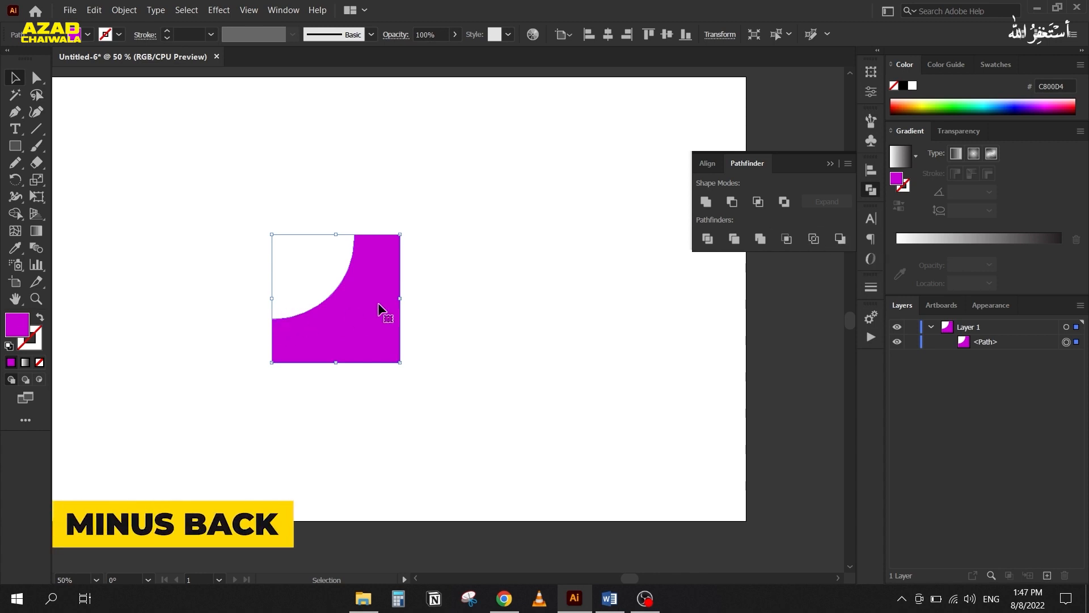
Step: Replace the notched square with a new square and a larger circle overlapping its lower-right corner
key("Delete")
key("m")
left_click_drag(245, 135, 444, 333)
left_click_drag(15, 146, 85, 180)
left_click_drag(528, 221, 312, 397)
key("v")
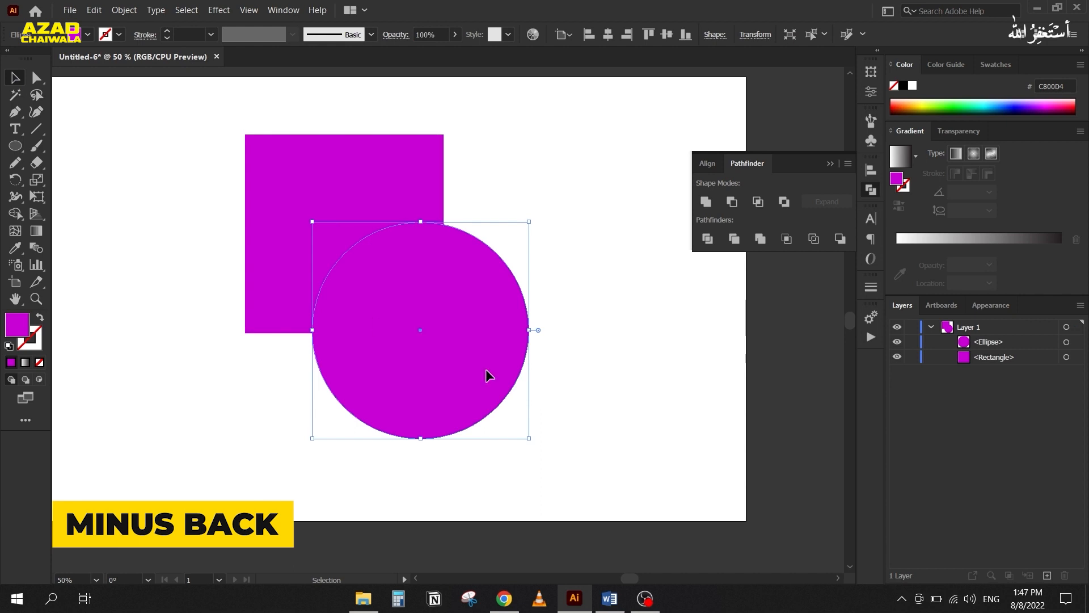
Step: Fill the front circle with green (00D418) and select it together with the magenta square
left_click(958, 103)
left_click_drag(182, 161, 519, 419)
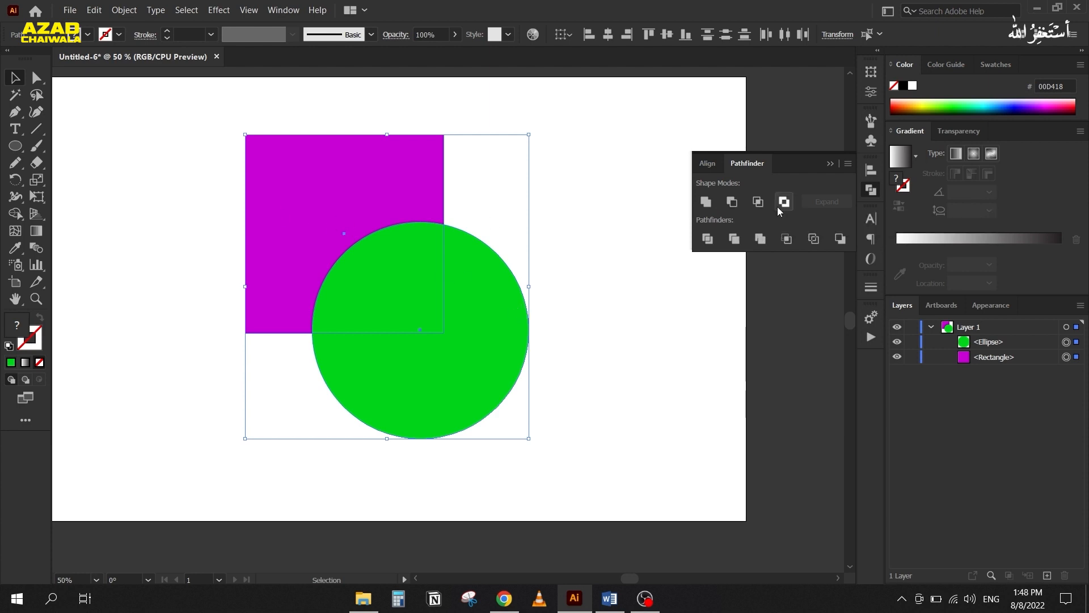
Step: Try the Minus Front shape mode on the square and green circle, and undo it
left_click(733, 201)
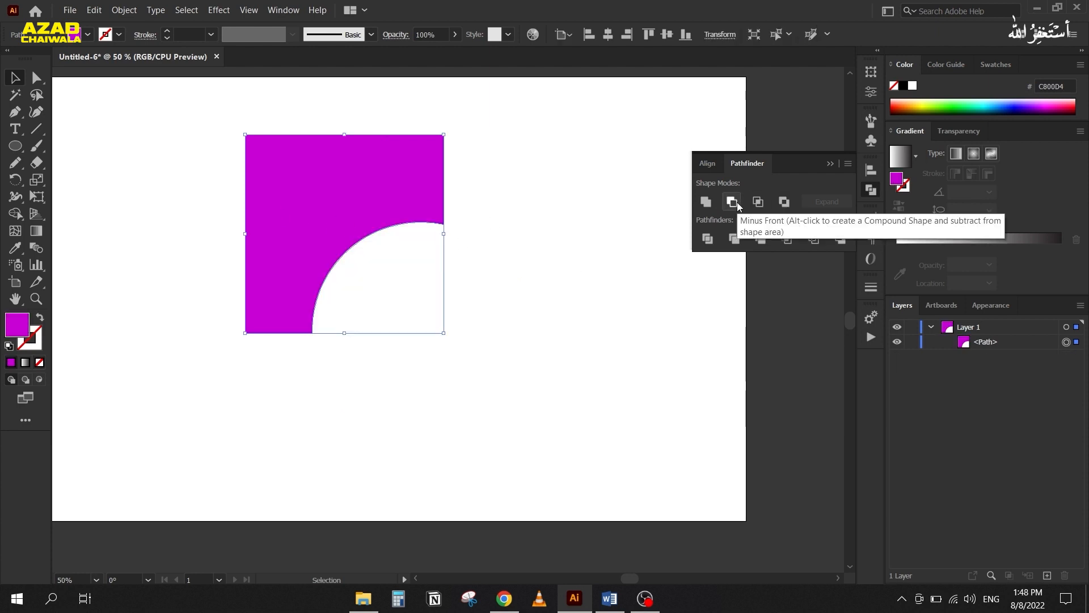
key("ctrl+z")
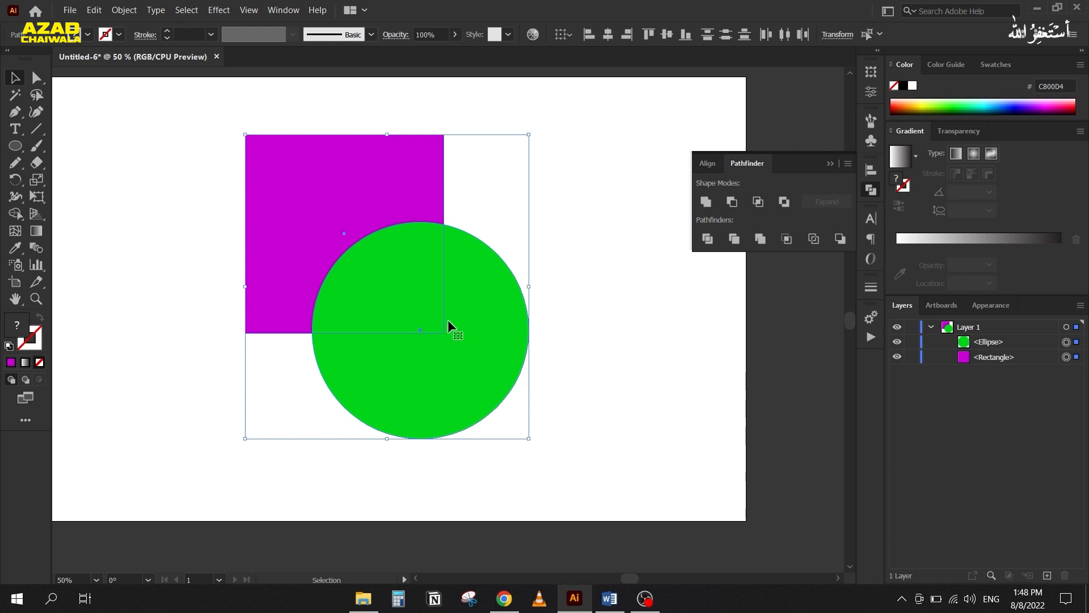
Step: Apply Pathfinder Minus Back to cut the magenta square out of the green circle
left_click(840, 239)
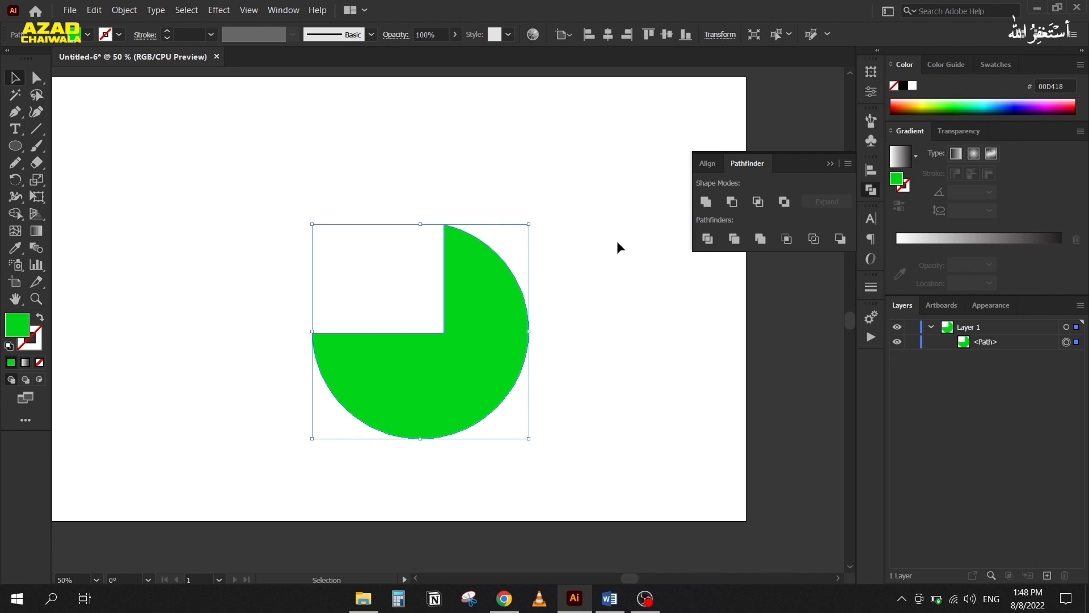
left_click(645, 599)
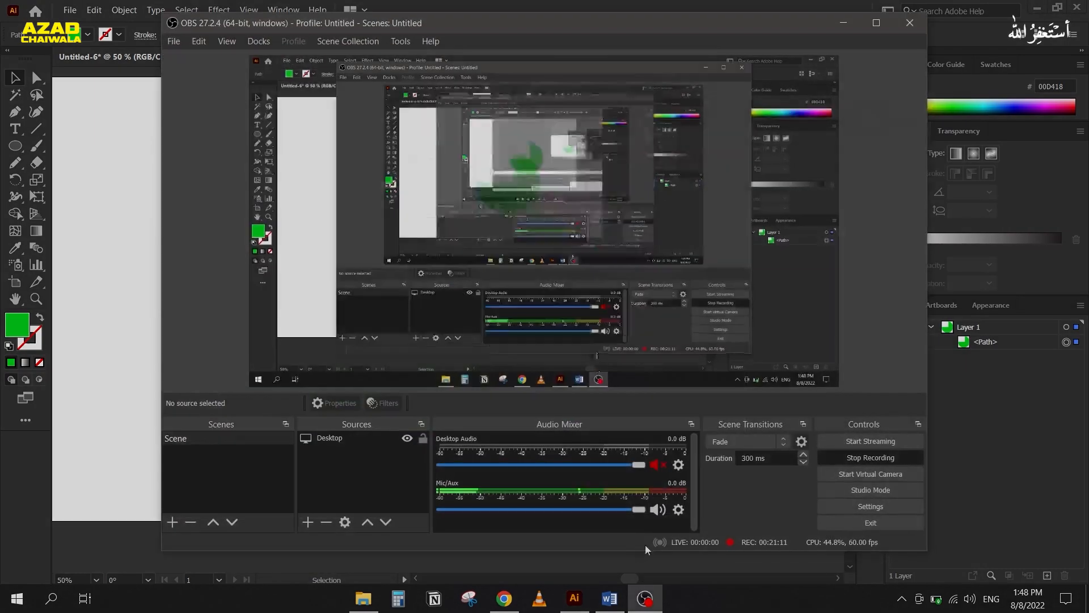